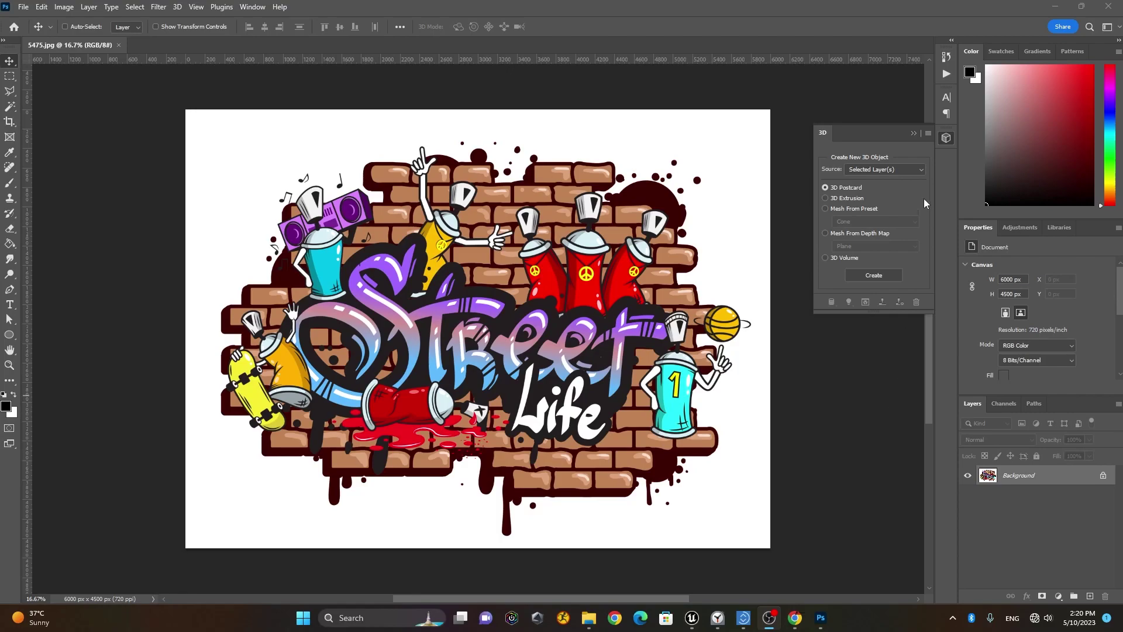
Step: Collapse the floating 3D panel to an icon so the 5475.jpg artwork is clear
left_click(914, 134)
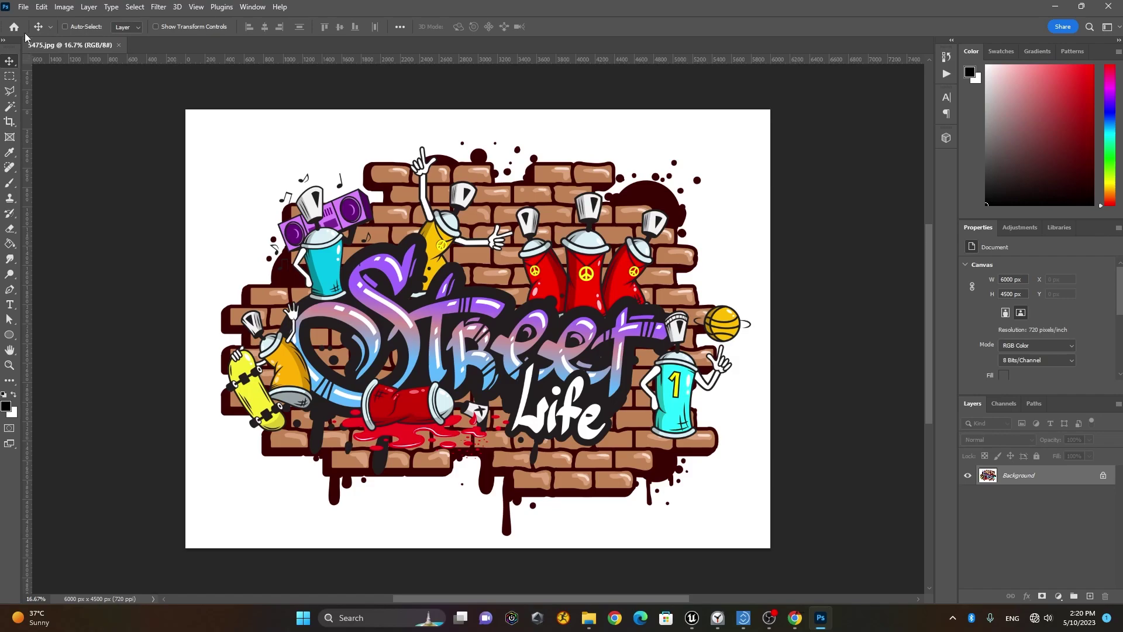
left_click(23, 7)
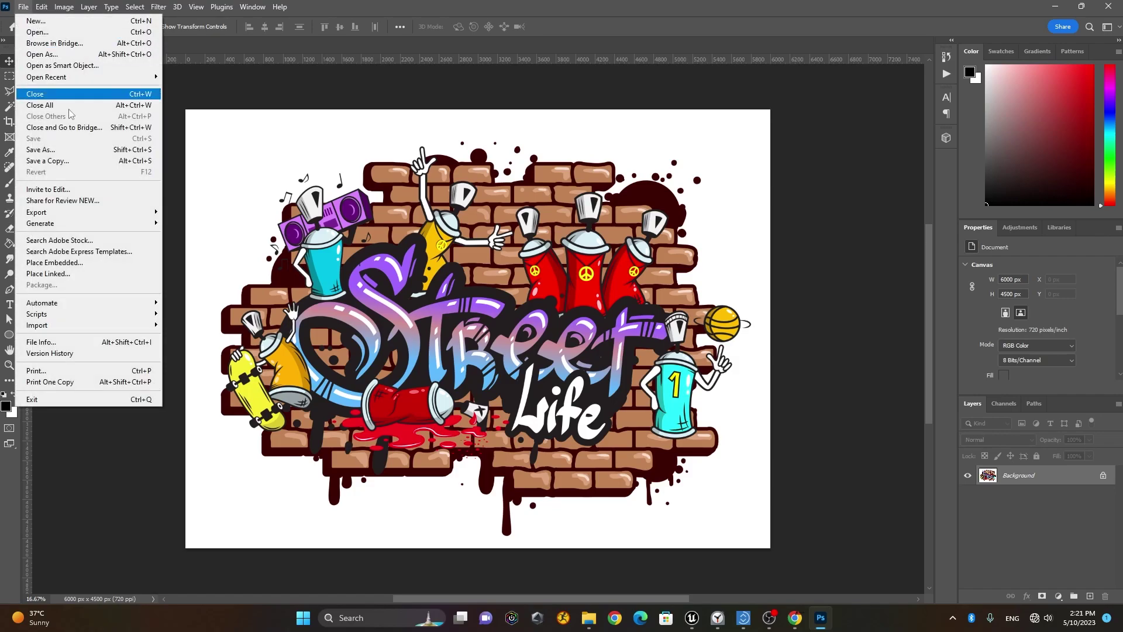
Step: Save a copy over Landscape_Project/Content/Opacity_Texture/Graffiti.jpg, confirming the replace and JPEG options
left_click(90, 163)
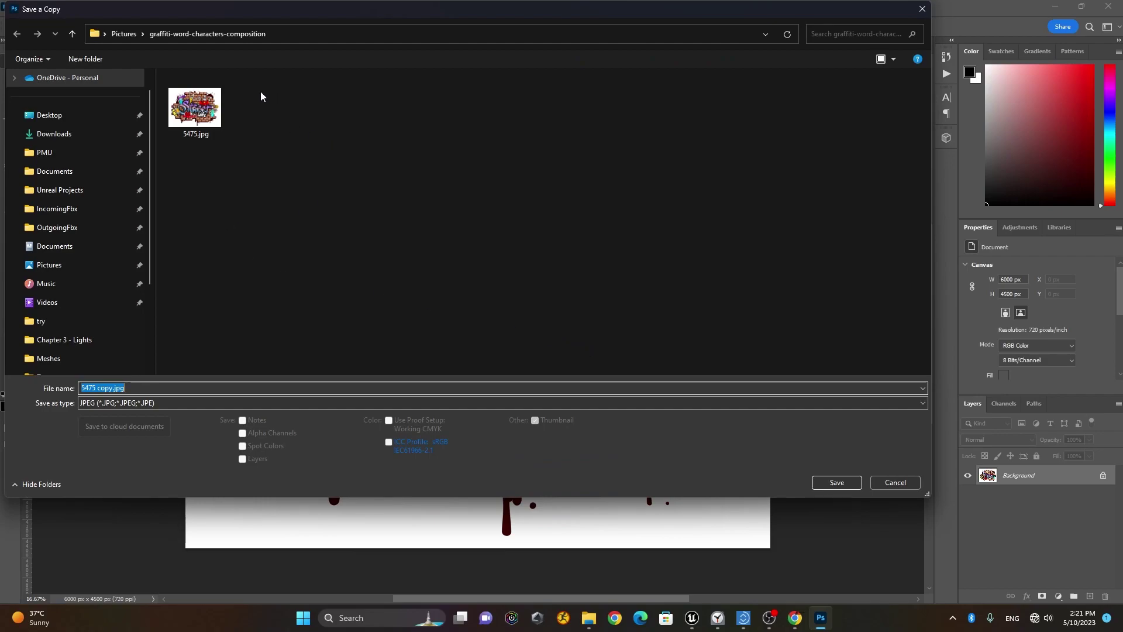
left_click(84, 194)
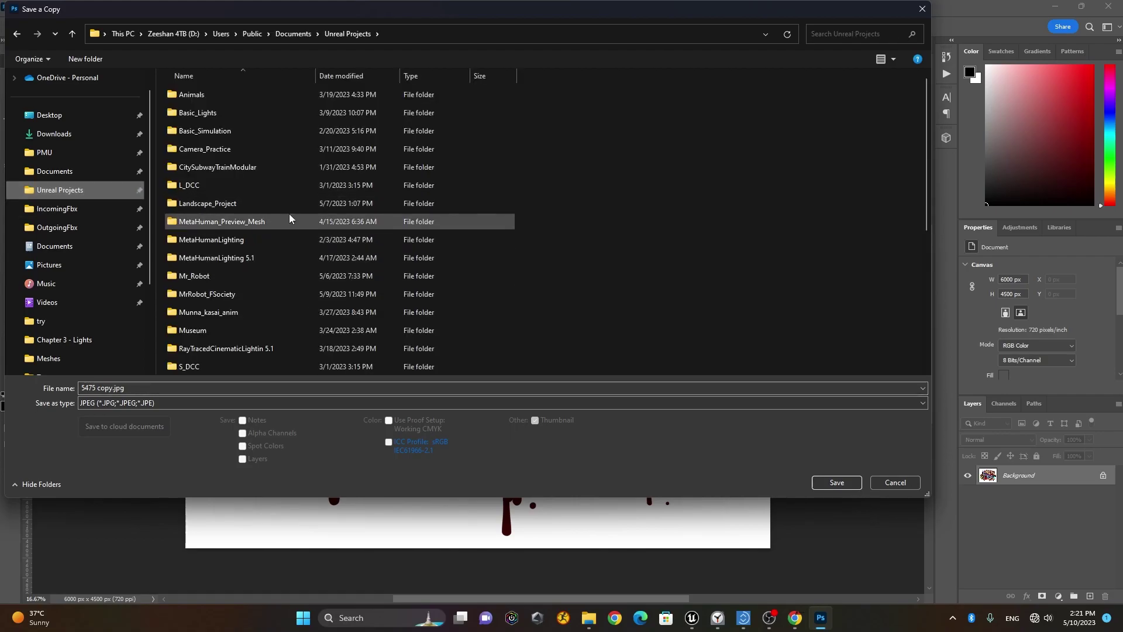
double_click(272, 203)
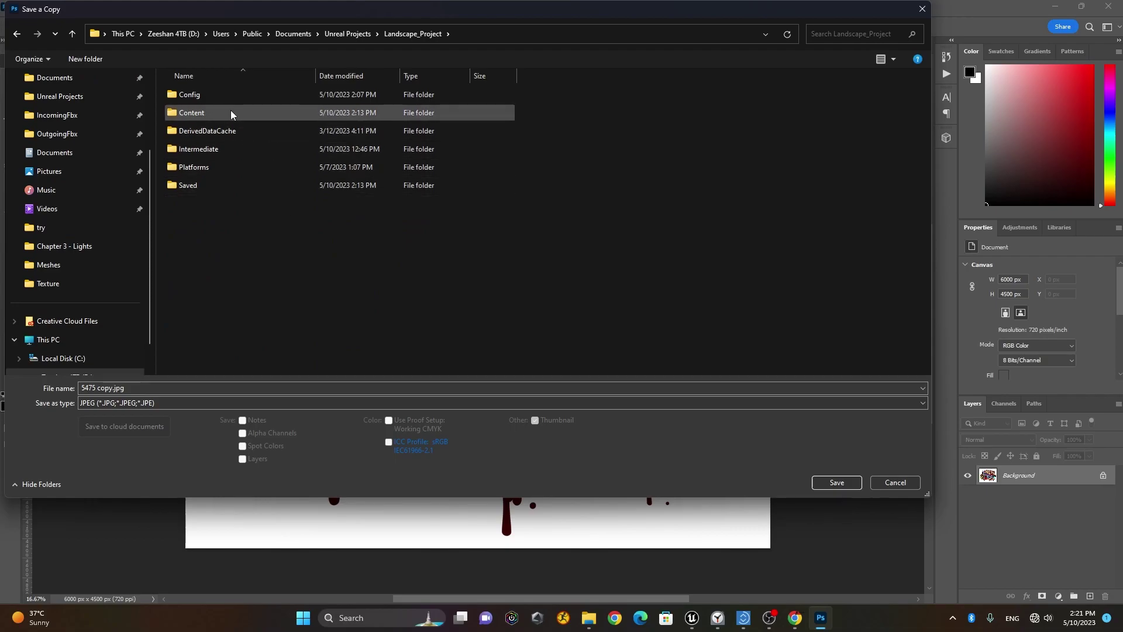
double_click(272, 114)
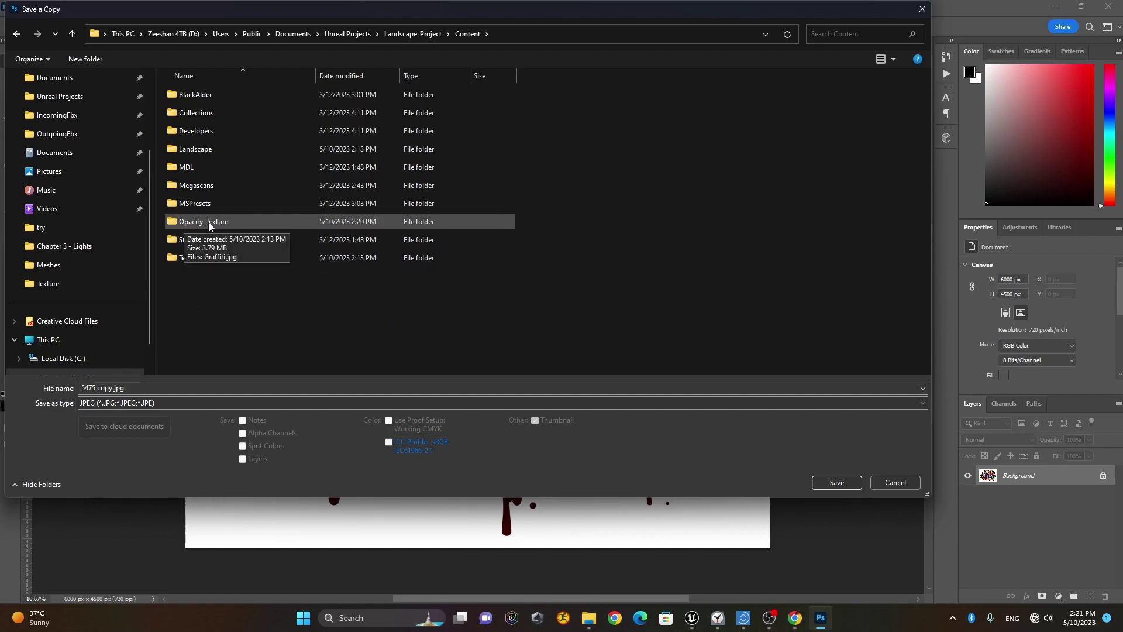
double_click(224, 226)
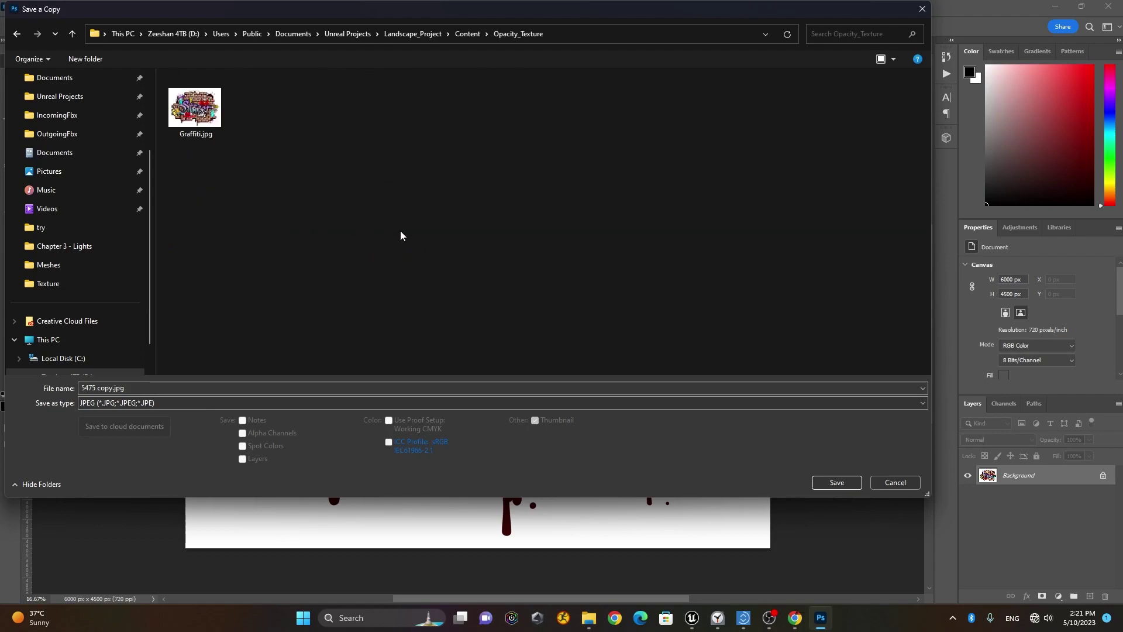
left_click(205, 114)
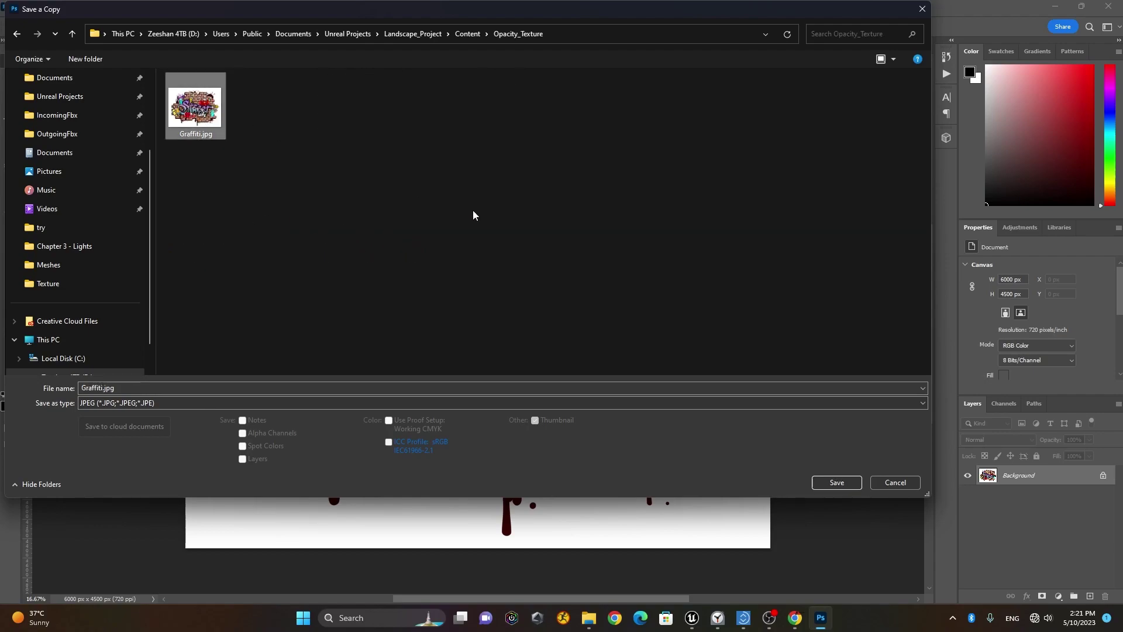
left_click(837, 482)
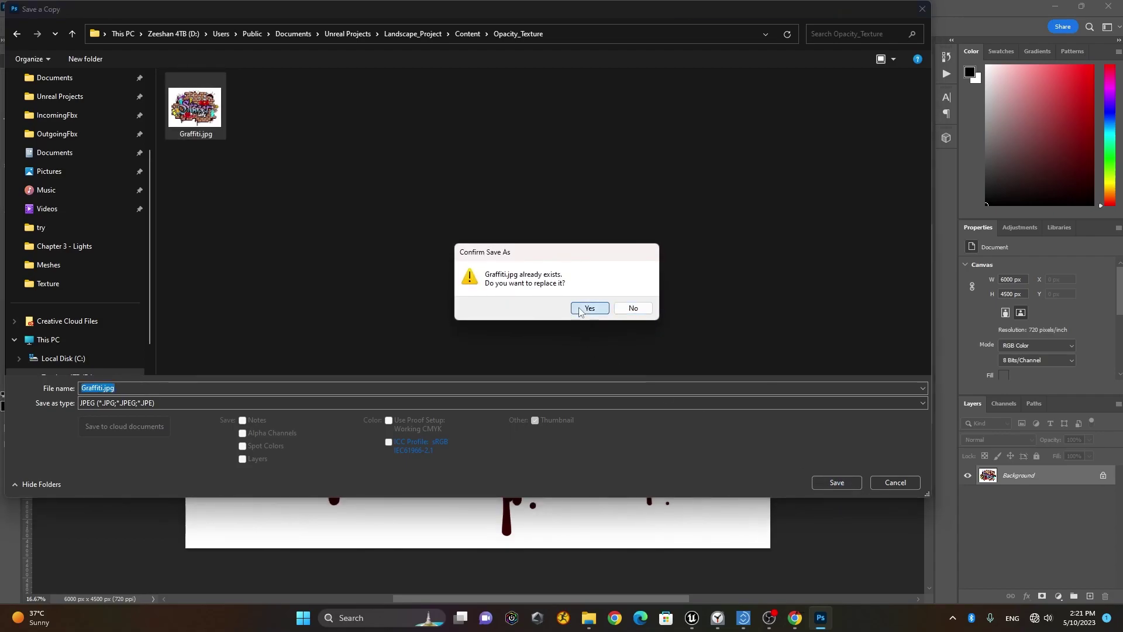
left_click(581, 310)
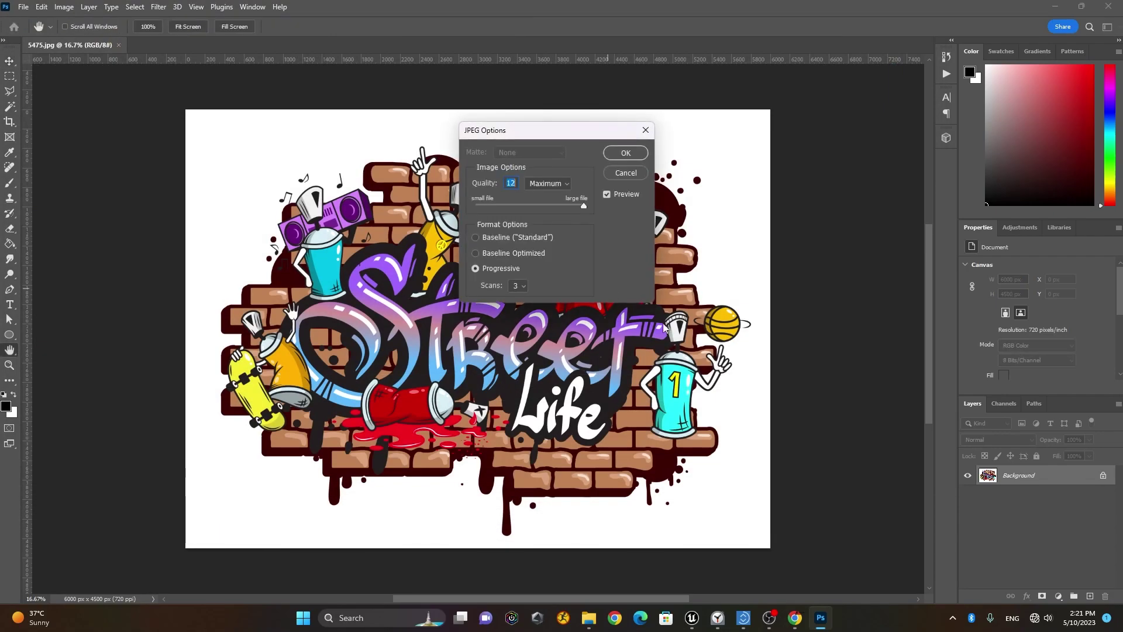
left_click(625, 154)
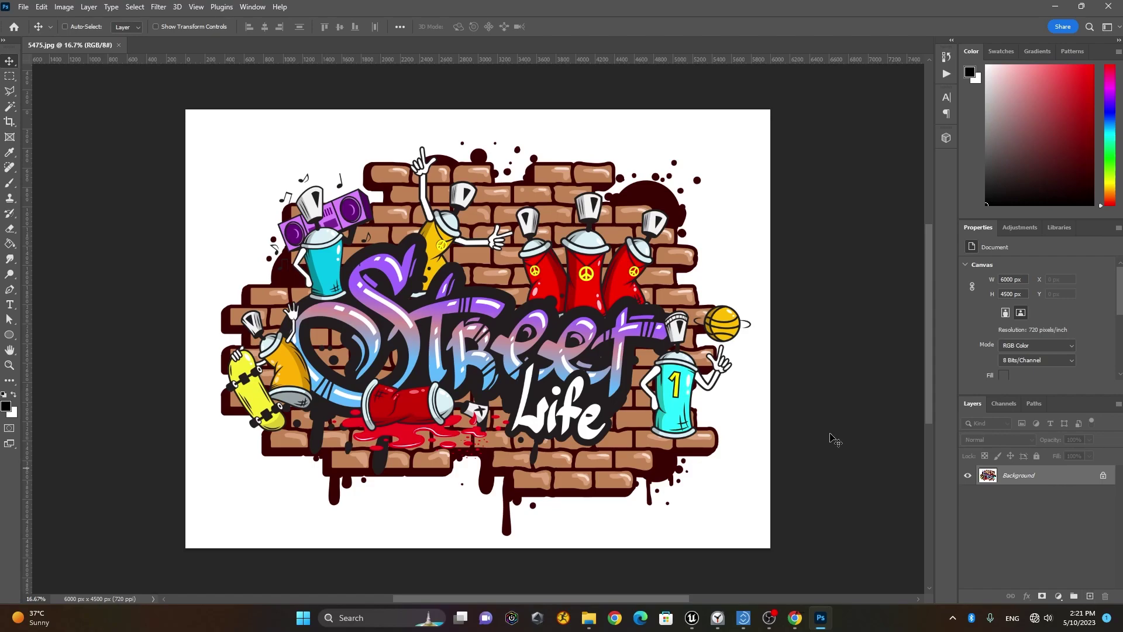
Step: On a new layer, fill the white background black, invert the selection and set white as foreground
left_click(10, 106)
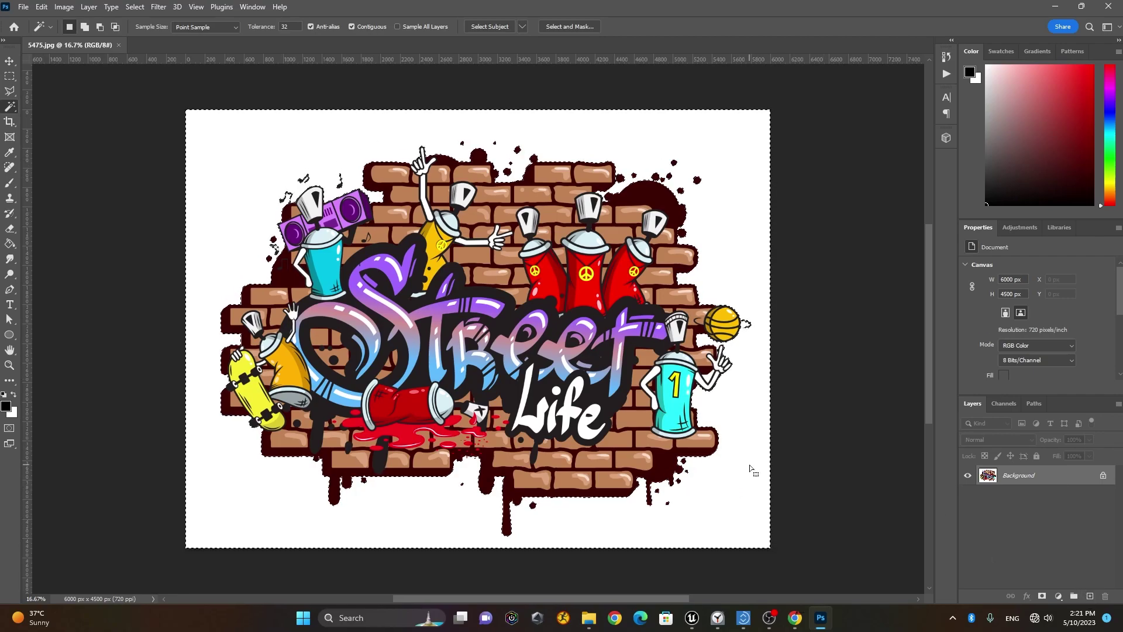
left_click(1089, 596)
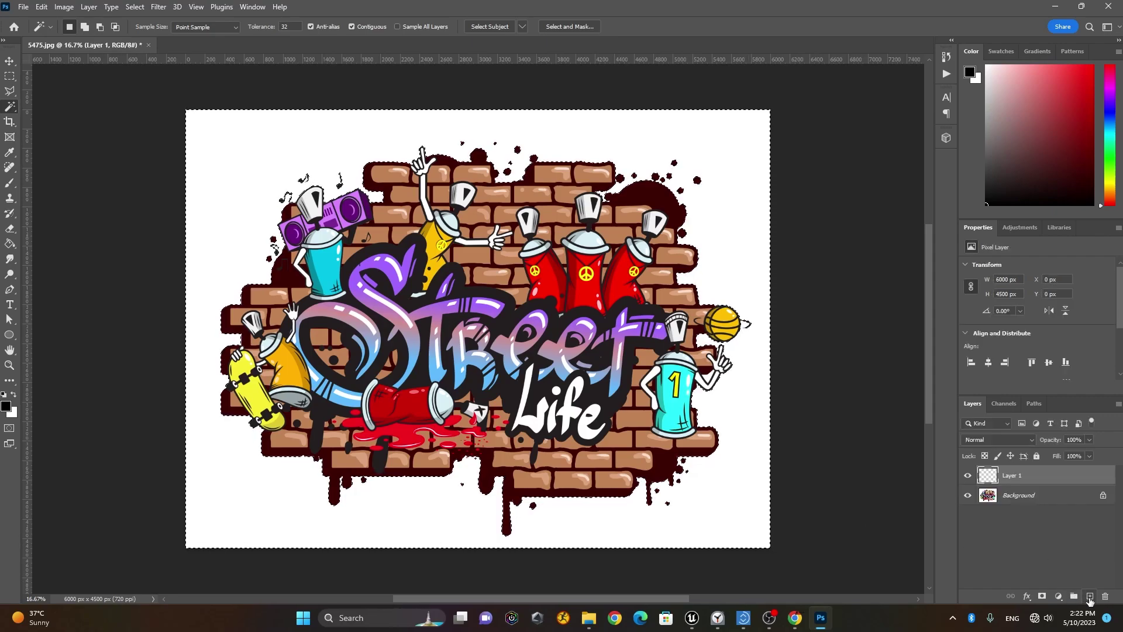
left_click(9, 246)
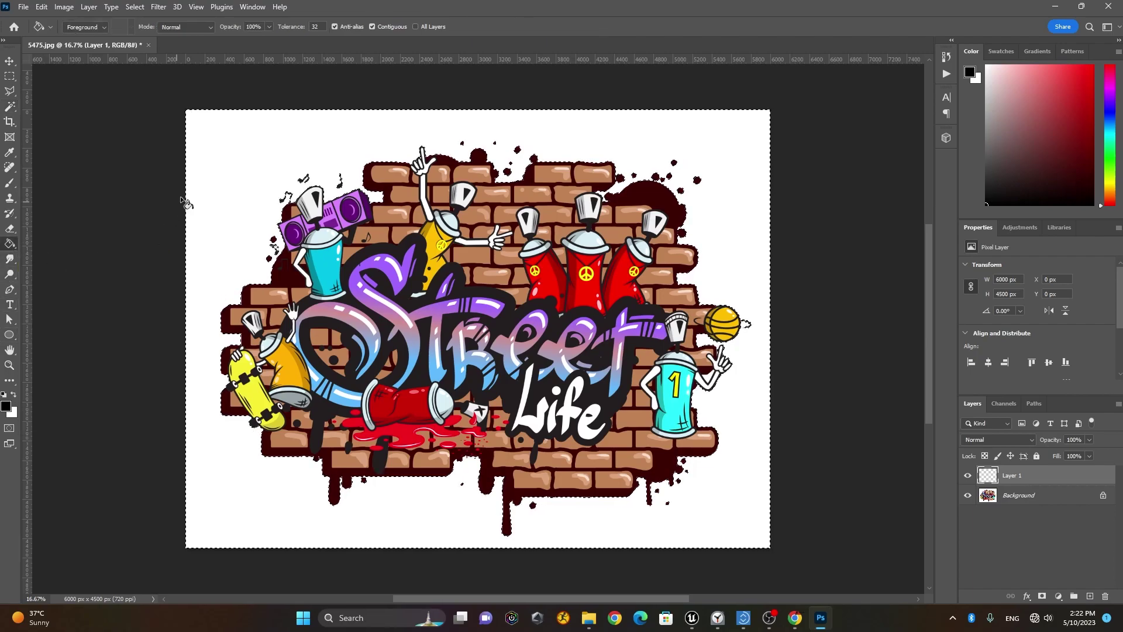
left_click(229, 154)
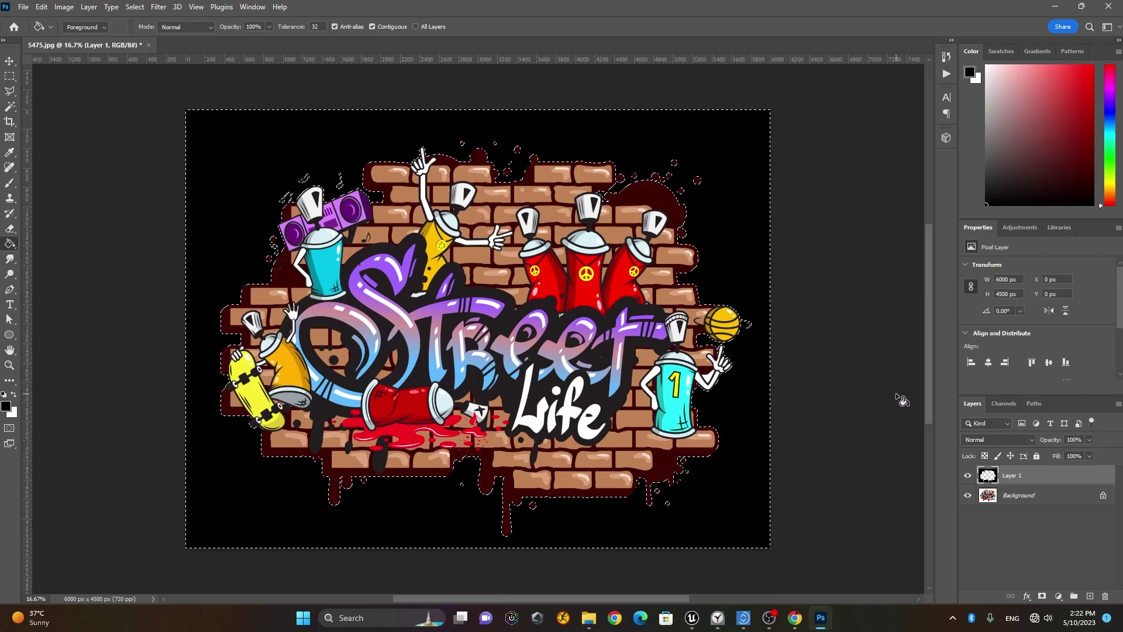
key("ctrl+shift+i")
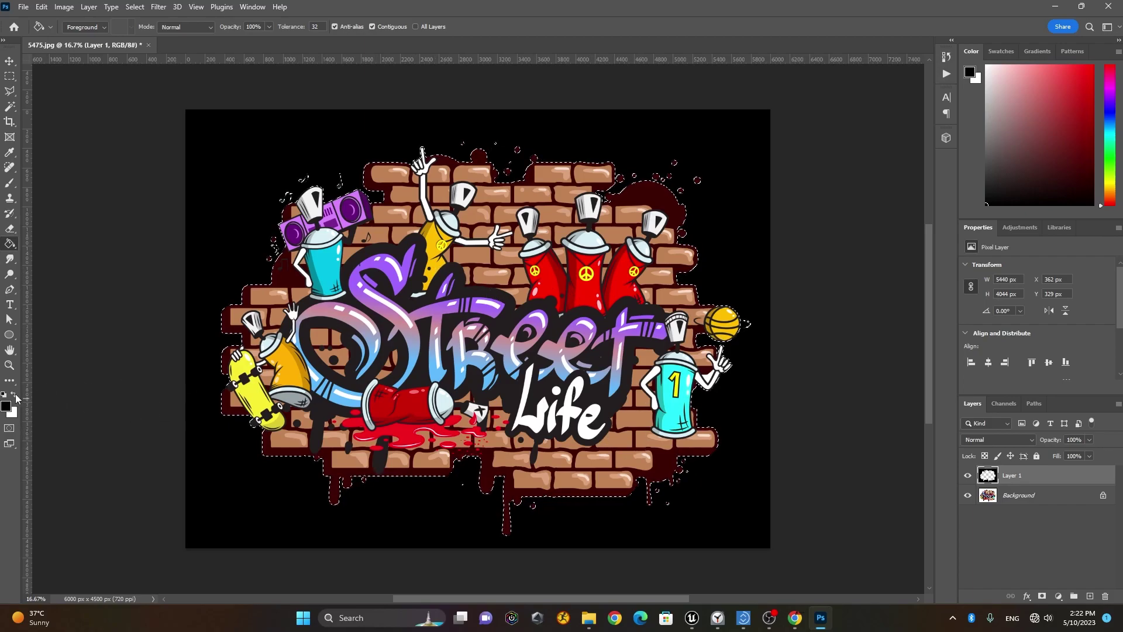
left_click(14, 395)
Step: Fill the selected artwork white and whiten eight dark red splatter dots
key("alt+BackSpace")
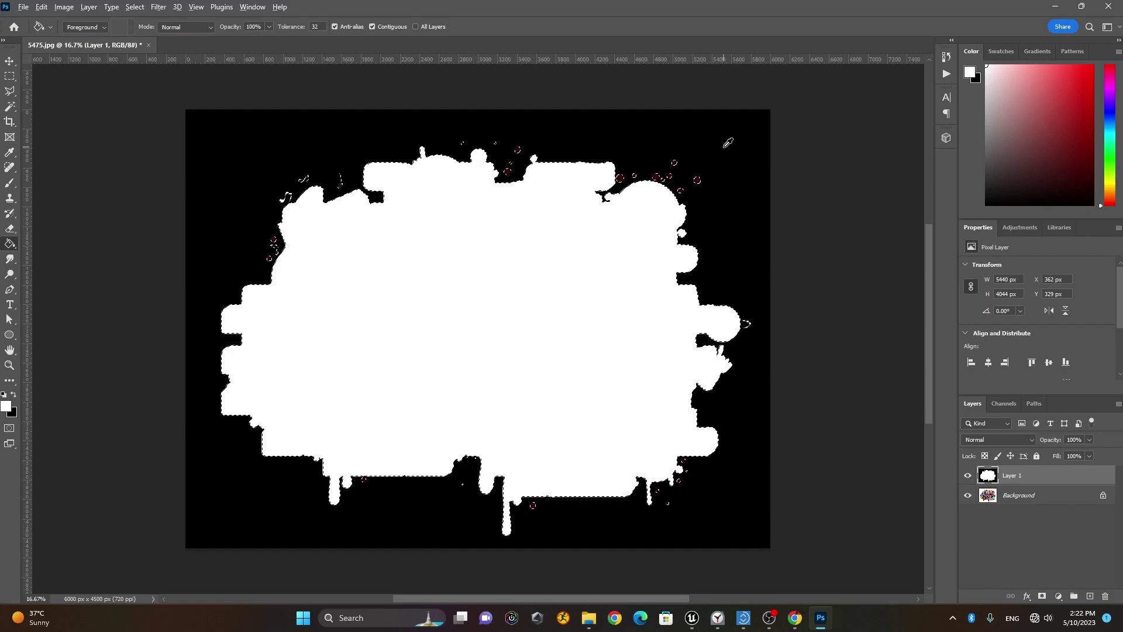
scroll(728, 143, "up", 3, "alt")
scroll(721, 151, "up", 3, "alt")
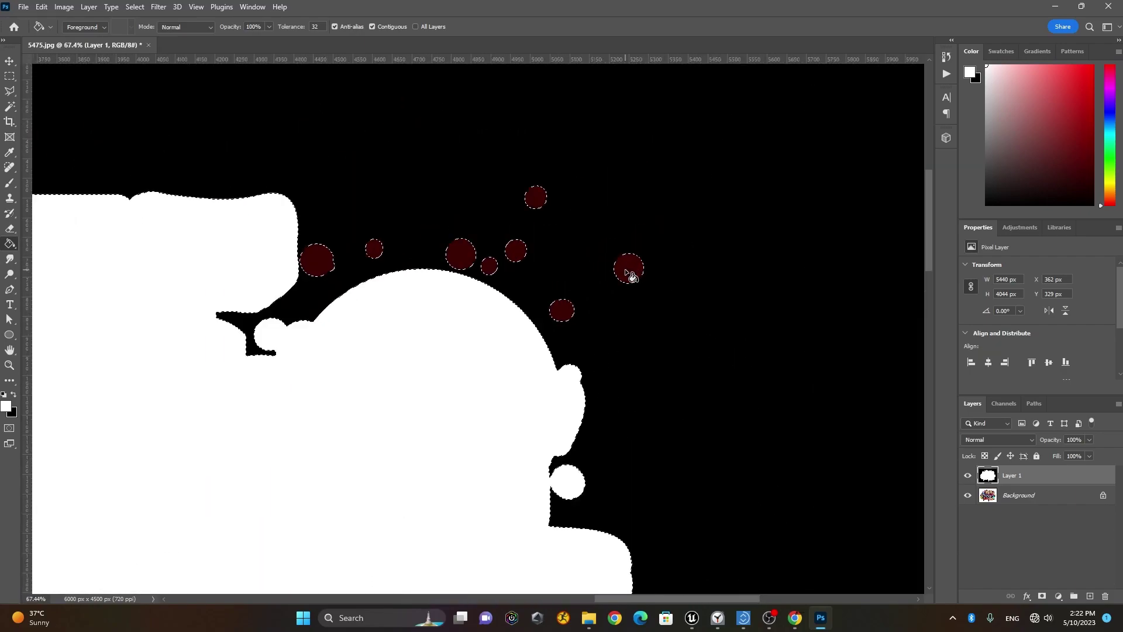
left_click(627, 272)
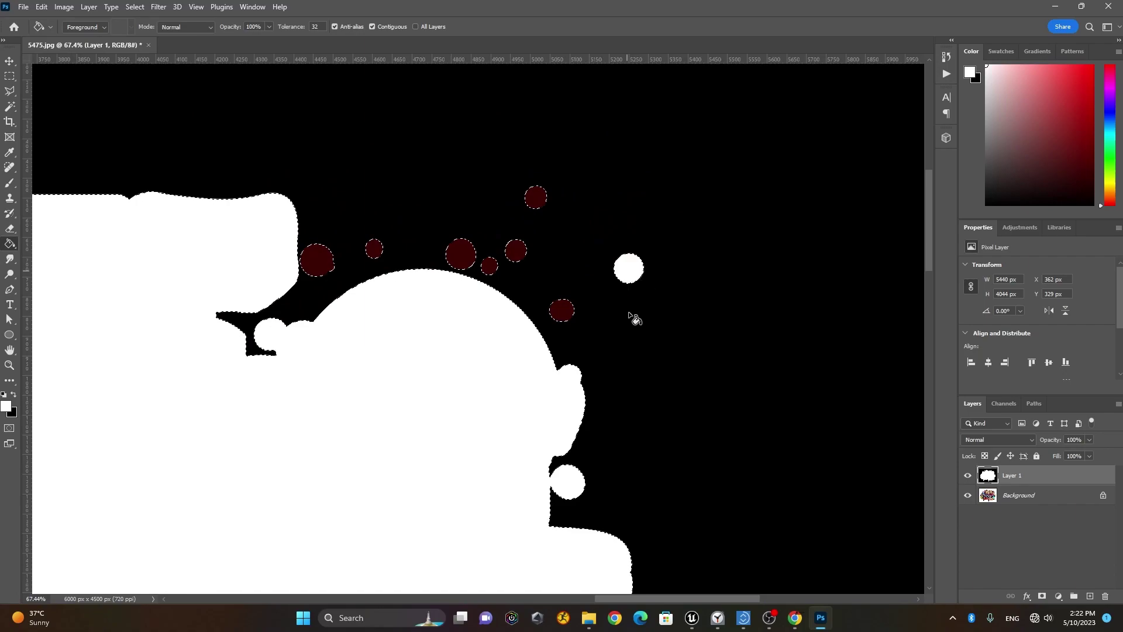
left_click(563, 311)
left_click(518, 252)
left_click(536, 197)
left_click(493, 268)
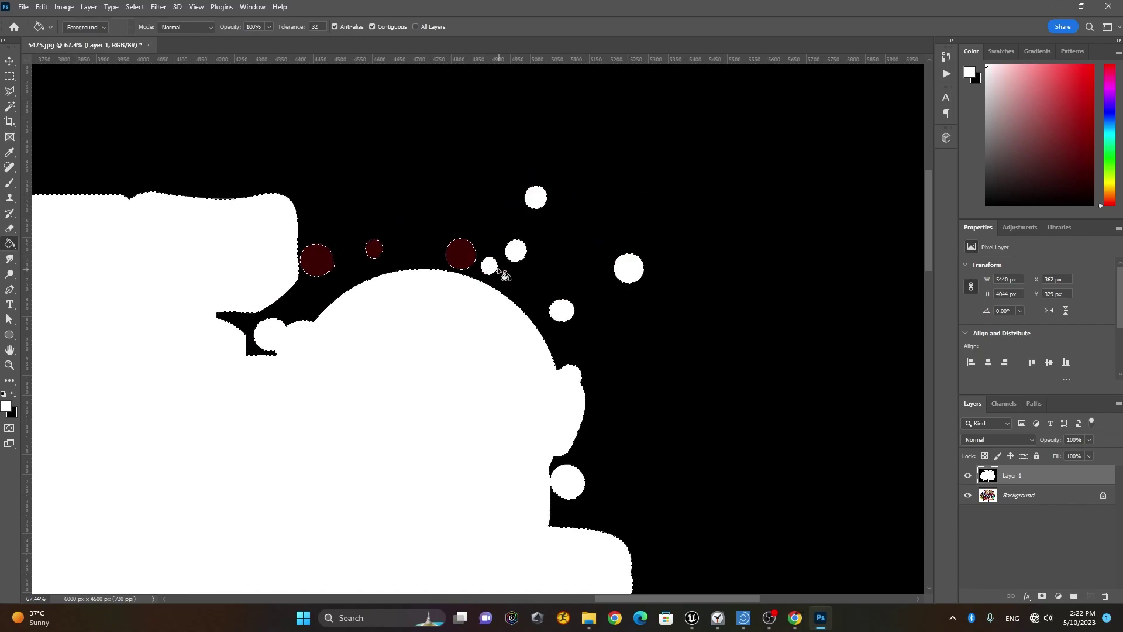
left_click(462, 256)
left_click(375, 250)
left_click(318, 261)
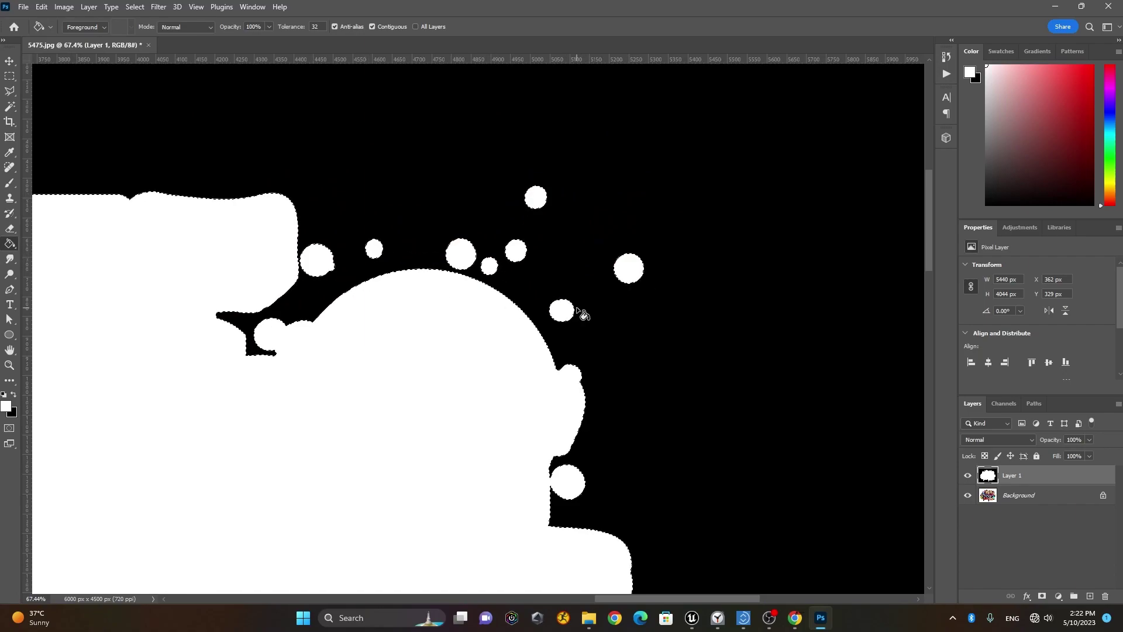
Step: Fill the dark red drip dots in the lower splash white
scroll(672, 363, "down", 5)
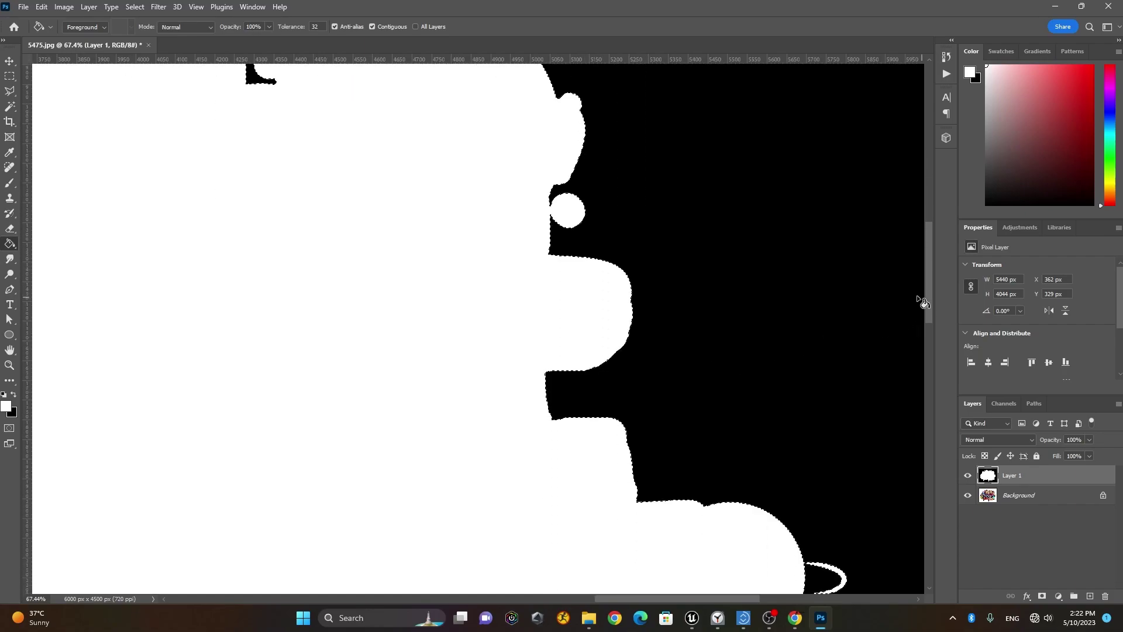
left_click_drag(927, 299, 936, 473)
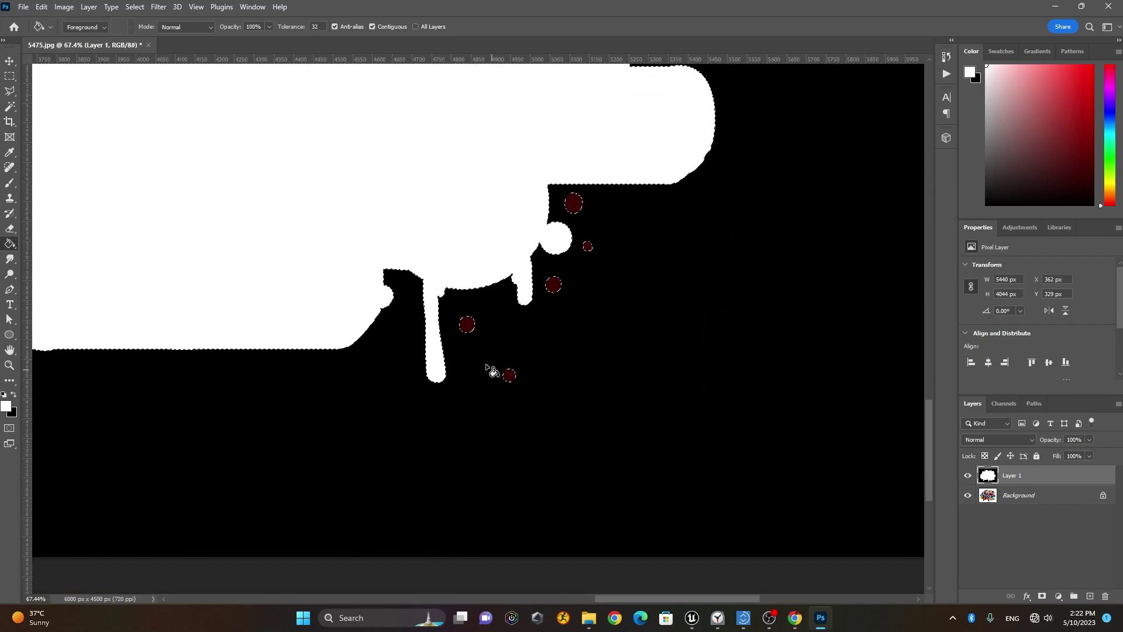
left_click(466, 324)
left_click(508, 375)
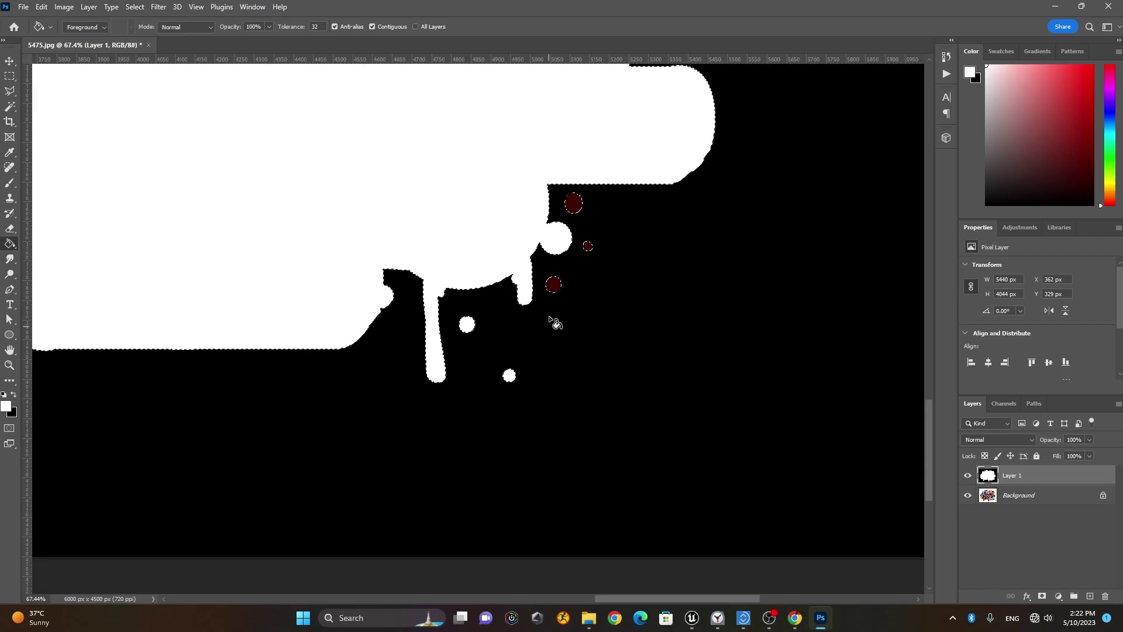
left_click(554, 286)
left_click(588, 246)
left_click(573, 204)
left_click_drag(656, 295, 782, 315)
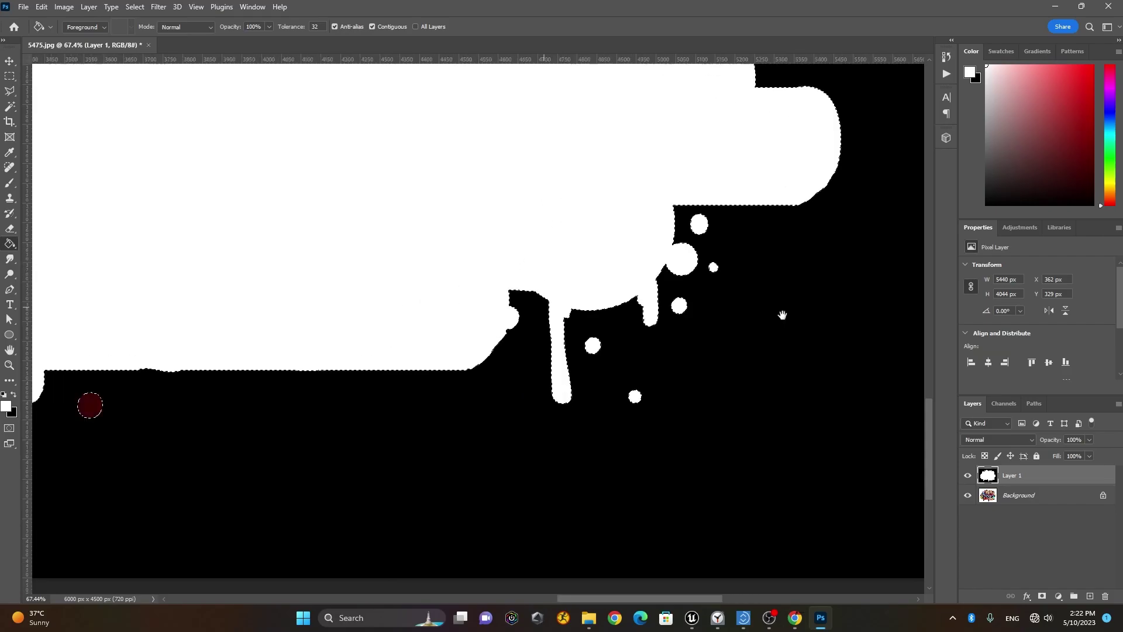
left_click_drag(467, 326, 557, 311)
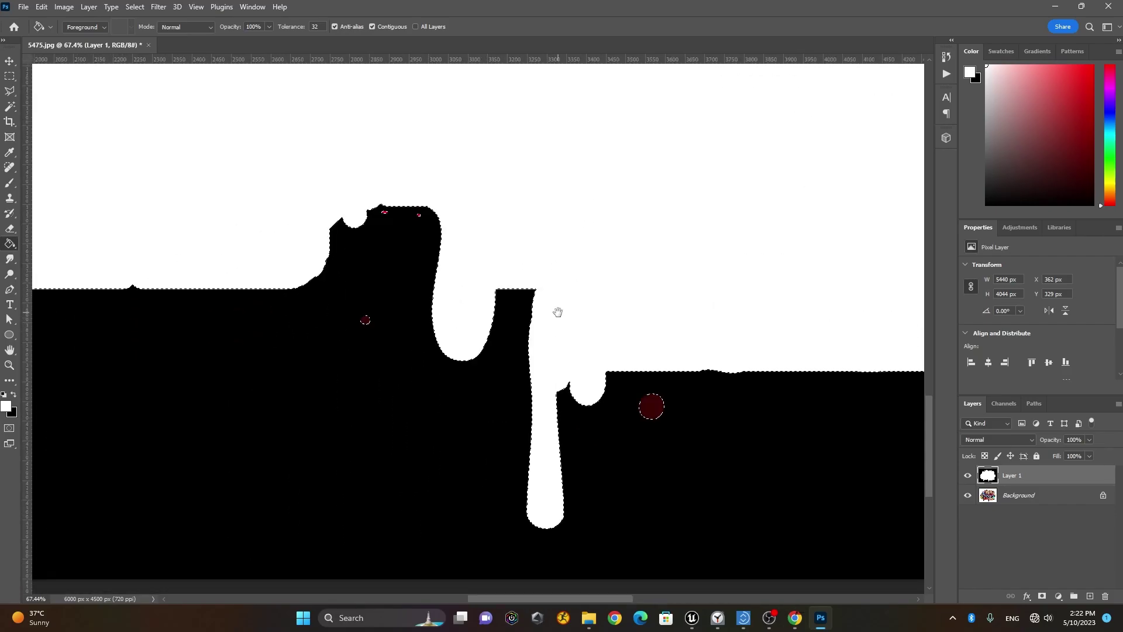
left_click(365, 320)
left_click(651, 407)
Step: Fill the remaining red specks, dots and the dark musical notes white
scroll(358, 185, "up", 3, "alt")
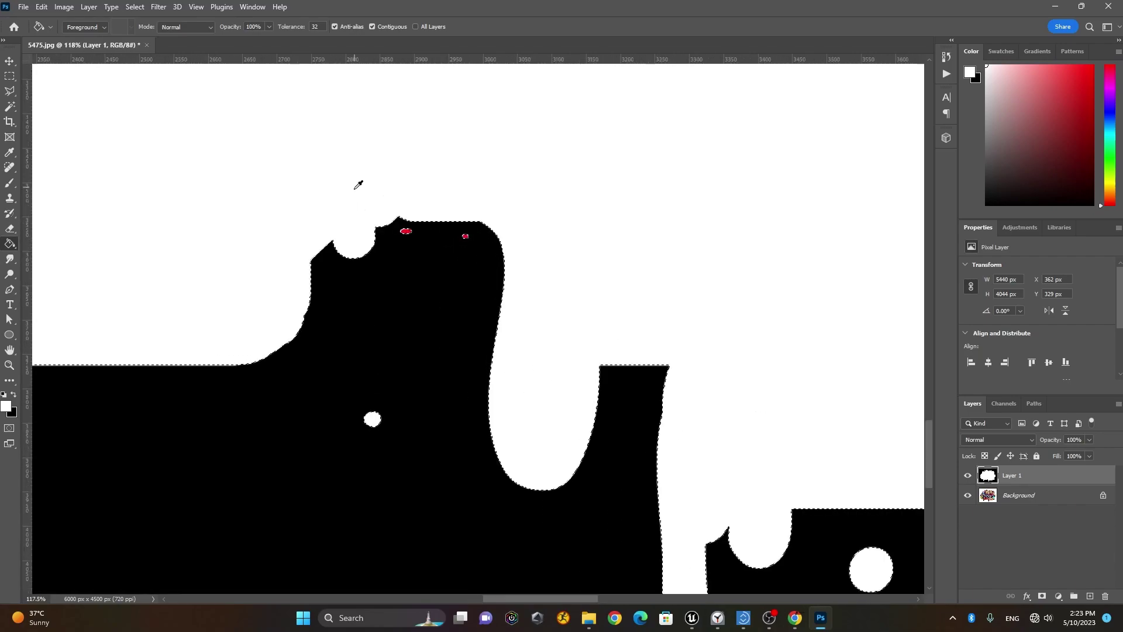
scroll(392, 220, "up", 5, "alt")
left_click(436, 250)
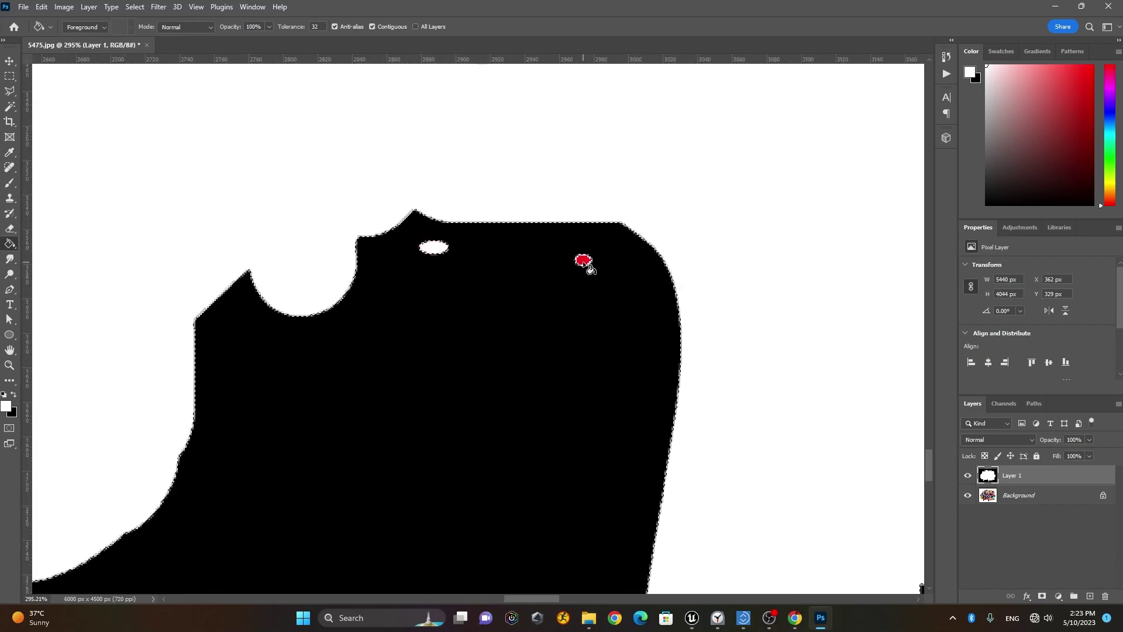
left_click(588, 266)
scroll(585, 280, "down", 2, "alt")
scroll(561, 275, "down", 2, "alt")
scroll(562, 281, "down", 1, "alt")
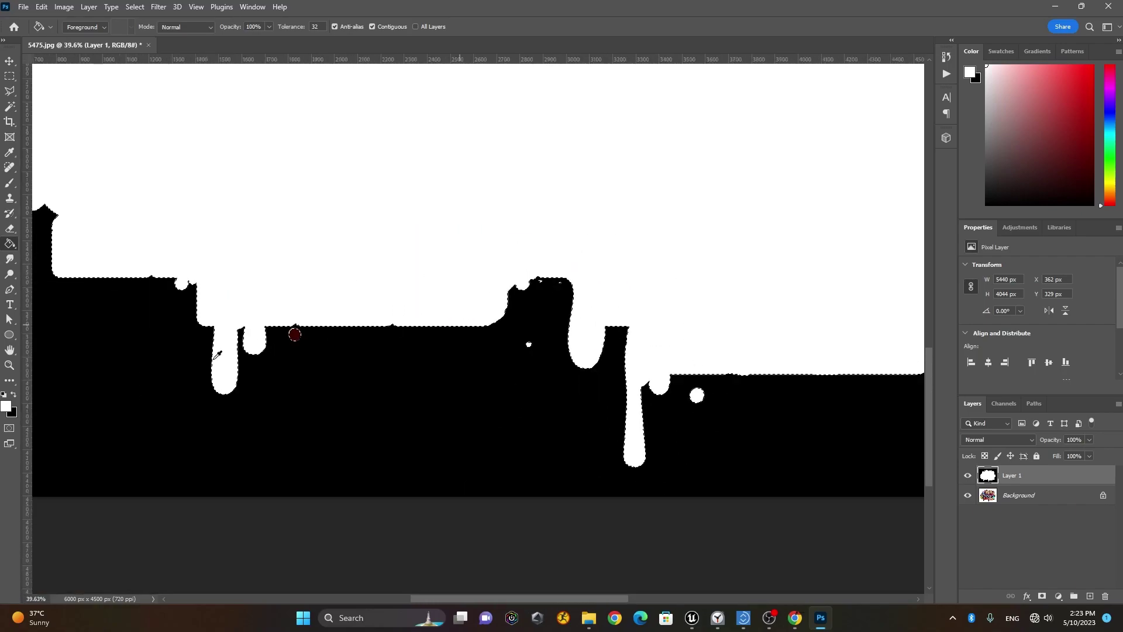
scroll(241, 350, "up", 5, "alt")
left_click(410, 305)
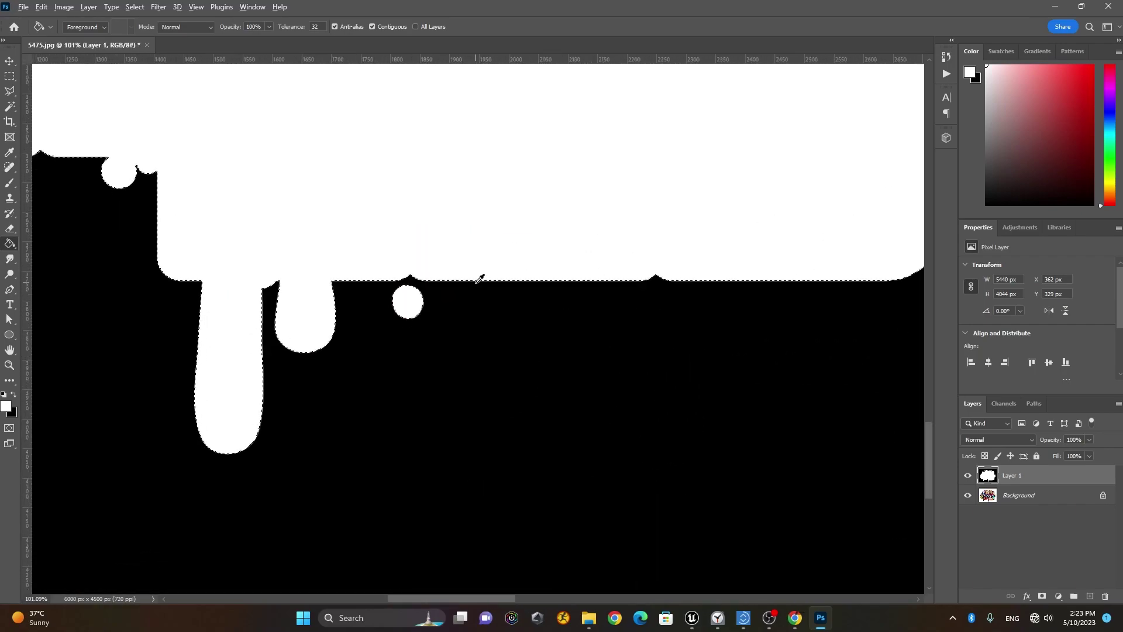
scroll(480, 278, "down", 3, "alt")
scroll(468, 322, "up", 3)
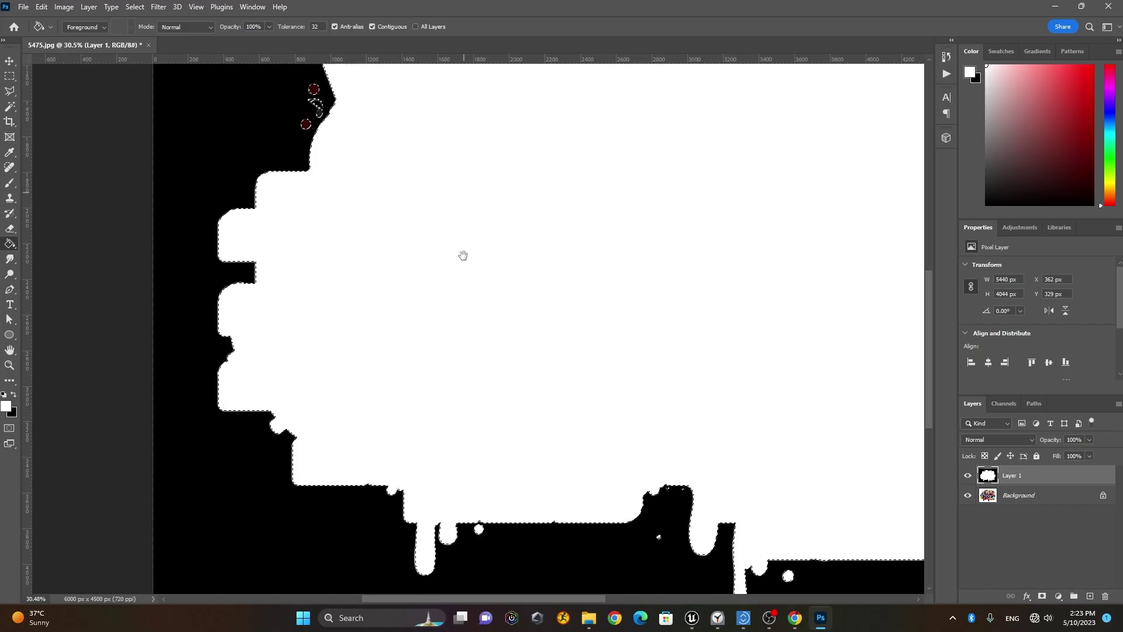
scroll(381, 332, "up", 3)
scroll(346, 304, "up", 3, "alt")
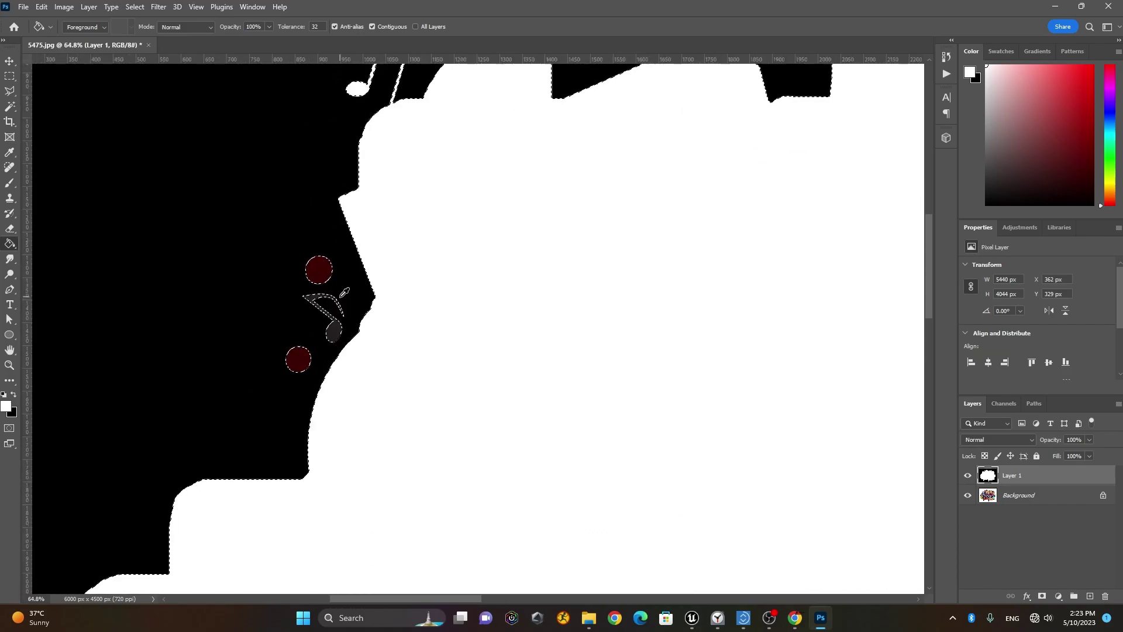
left_click(299, 359)
left_click(335, 332)
left_click(321, 275)
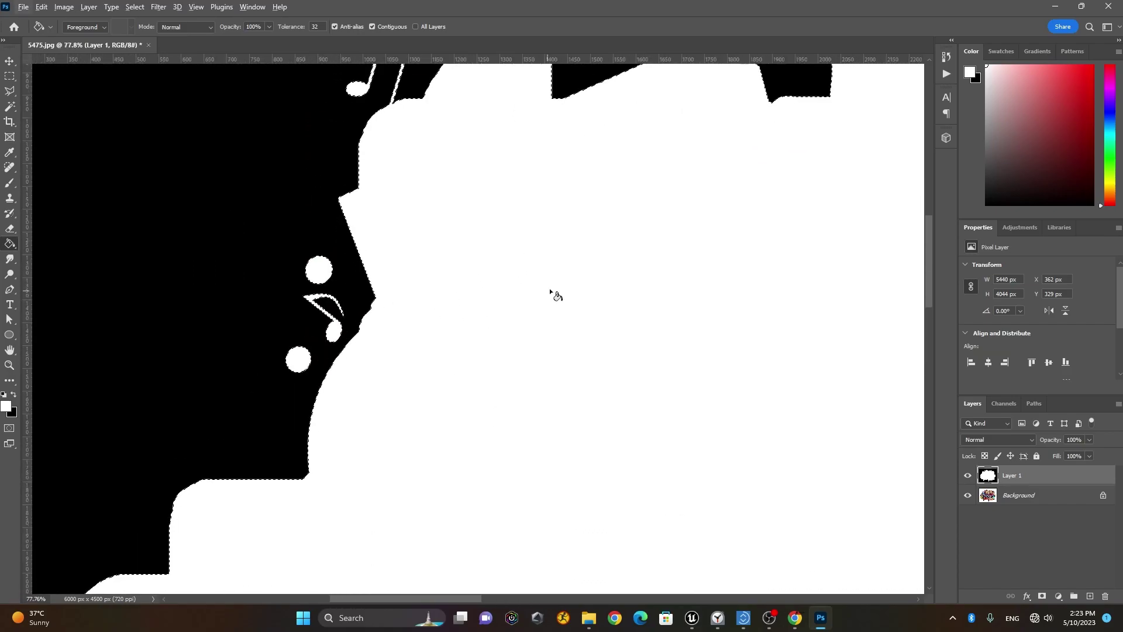
scroll(579, 269, "down", 3, "alt")
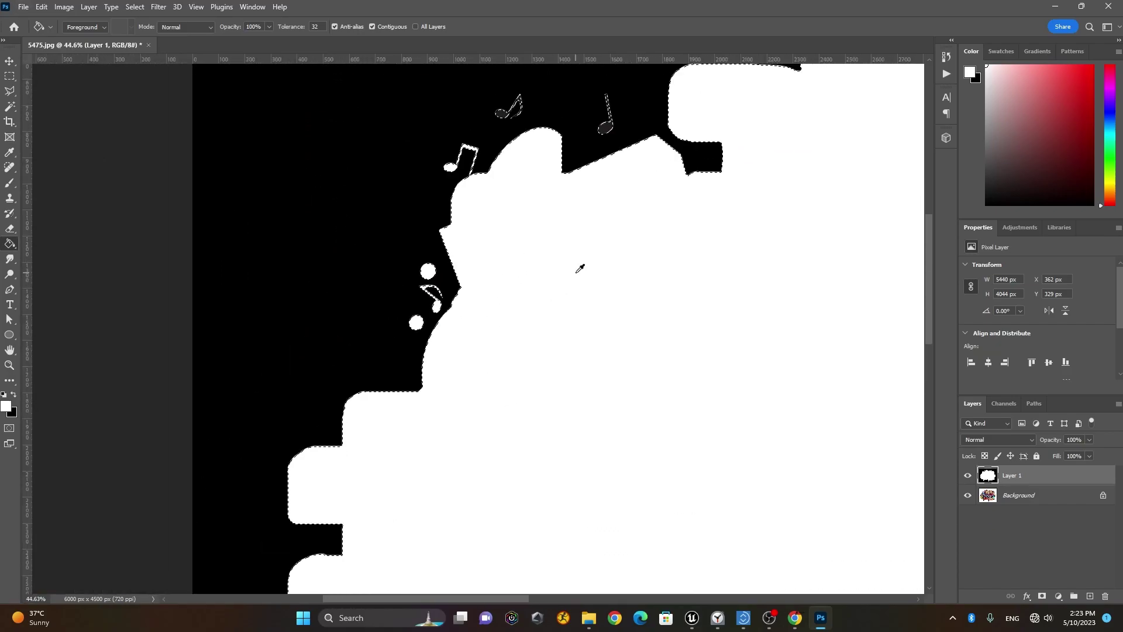
left_click(605, 127)
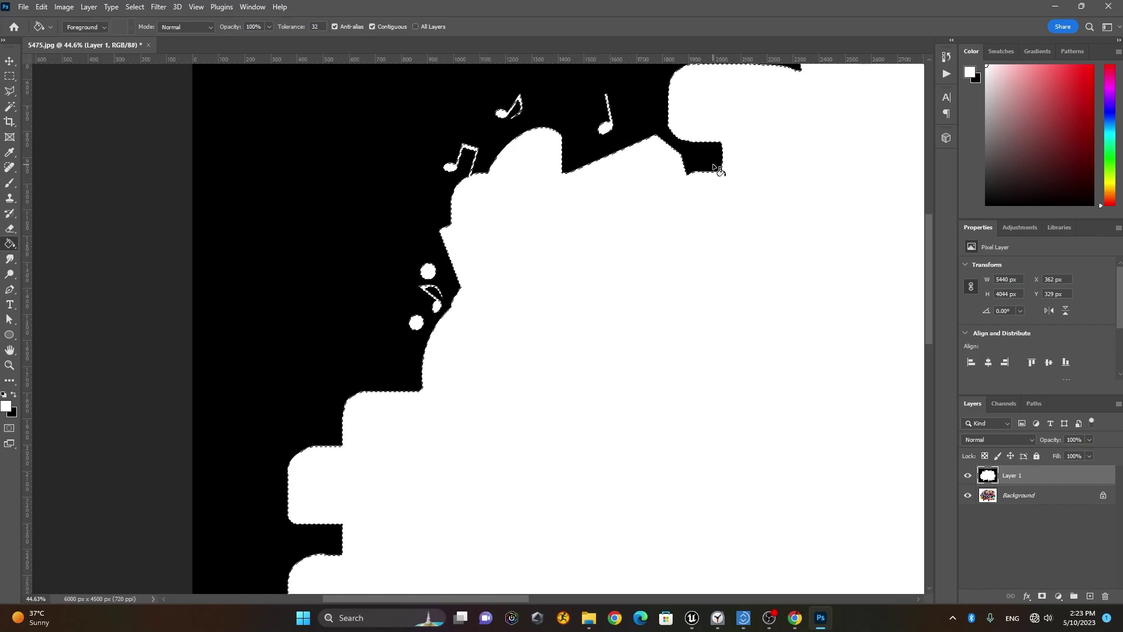
Step: Whiten the dark-red dots on the right side, then deselect with the Rectangular Marquee
left_click_drag(749, 162, 301, 363)
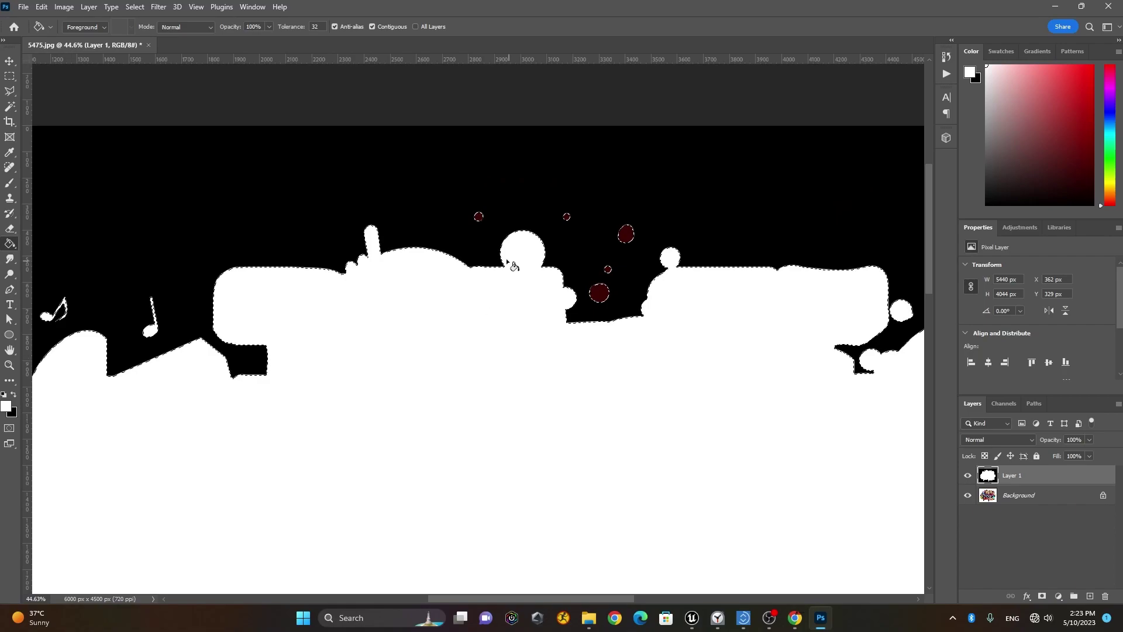
left_click(478, 216)
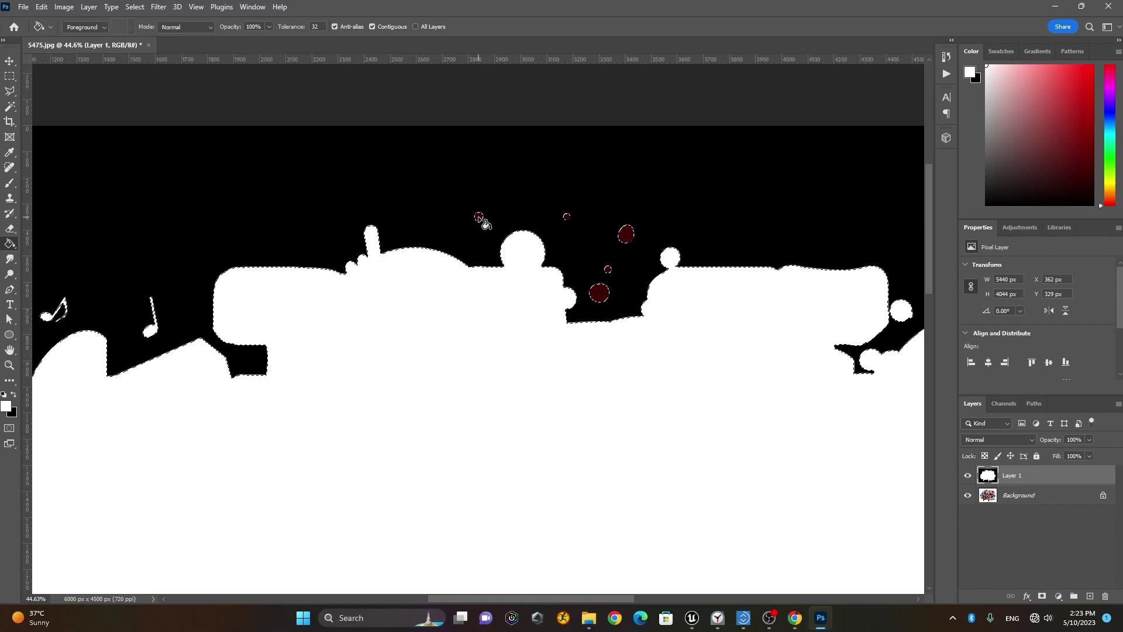
left_click(566, 217)
left_click(626, 234)
left_click(608, 269)
left_click(599, 293)
scroll(655, 327, "down", 2, "alt")
scroll(634, 351, "down", 3, "alt")
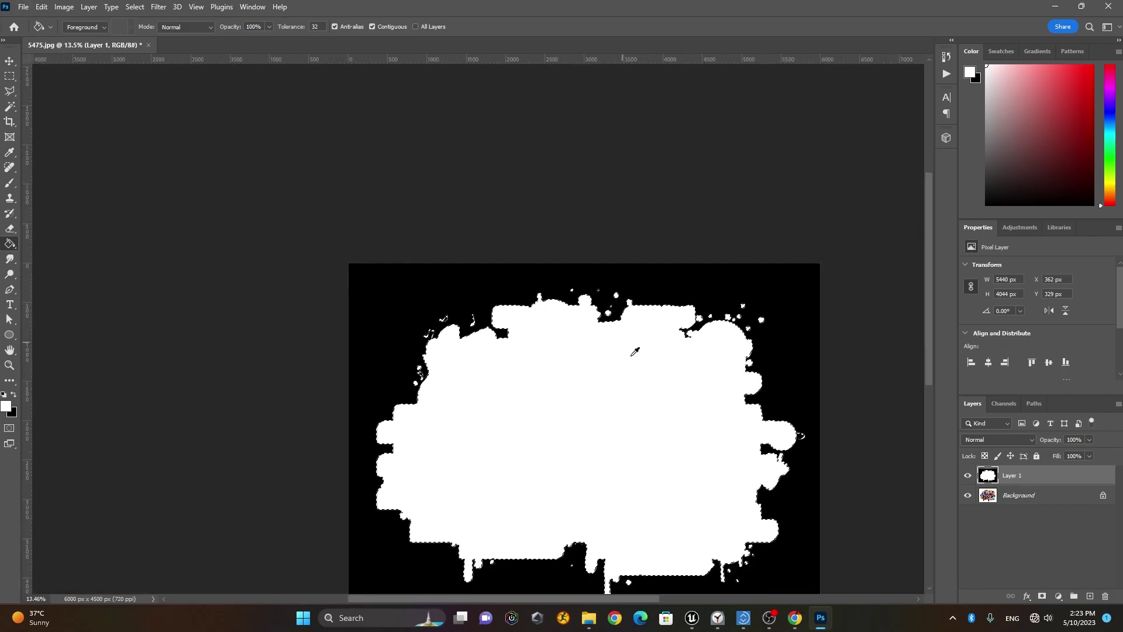
left_click_drag(673, 399, 592, 311)
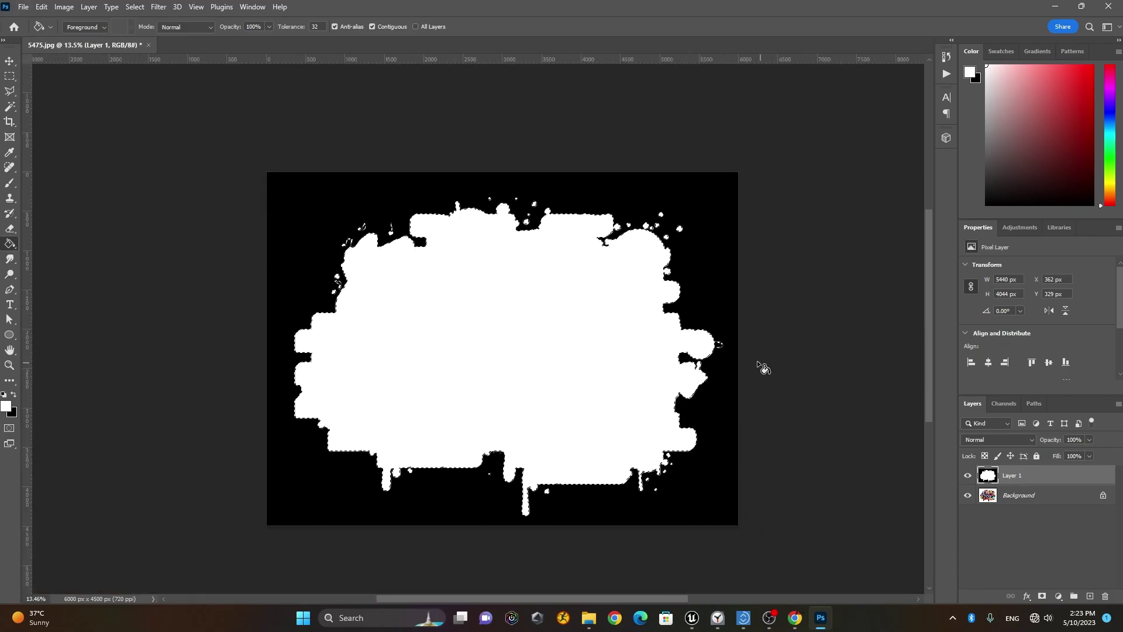
scroll(758, 363, "up", 5, "alt")
scroll(754, 358, "down", 4, "alt")
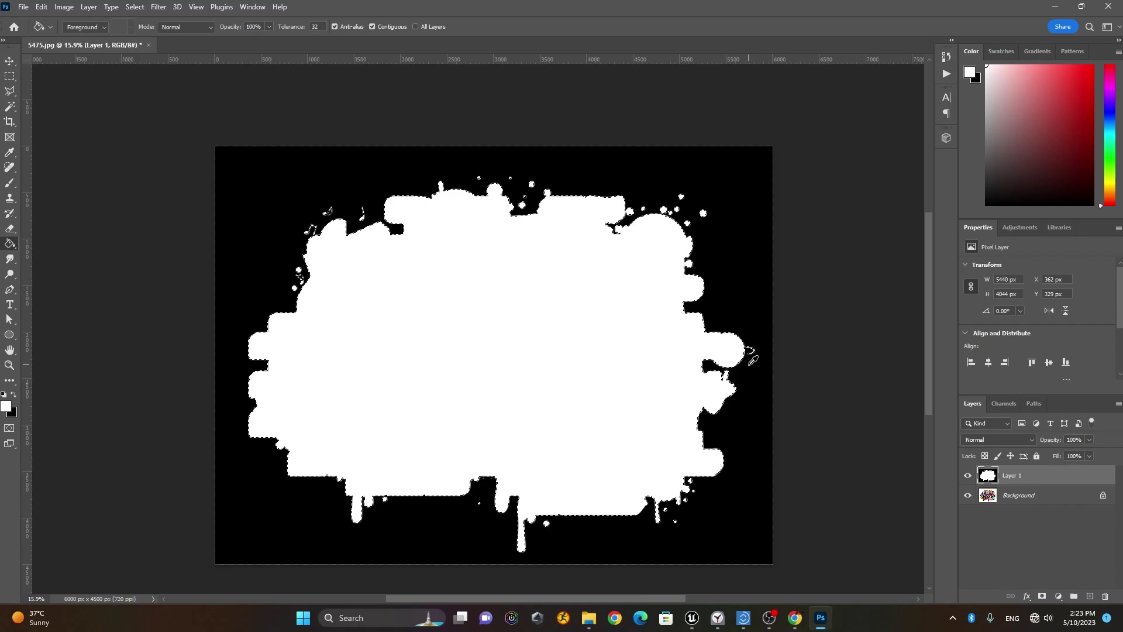
left_click(10, 76)
left_click(157, 123)
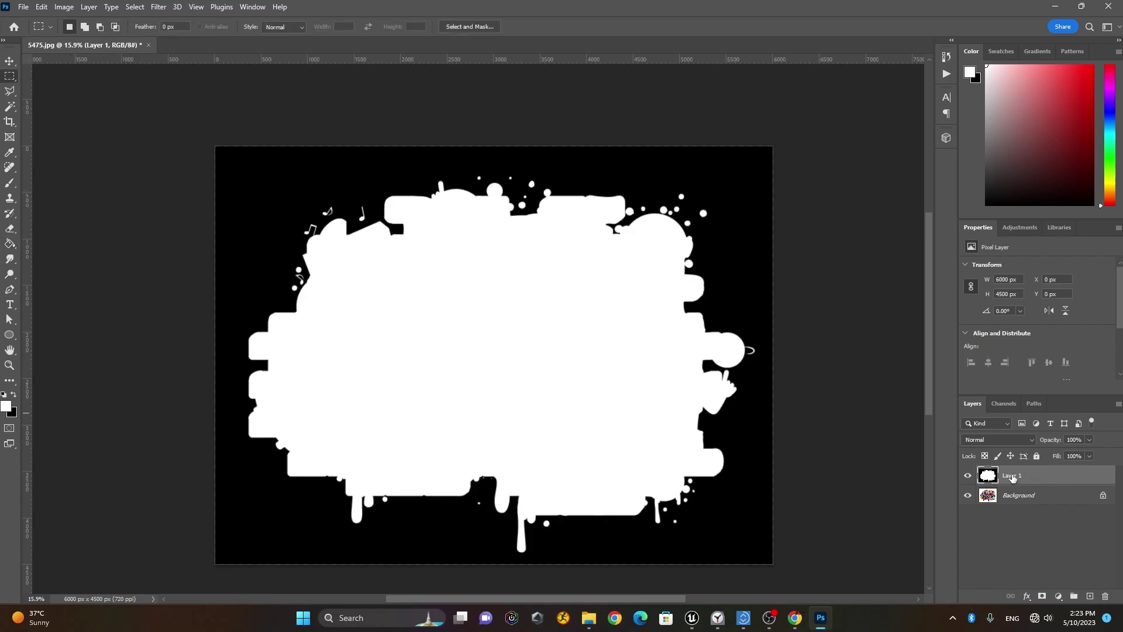
Step: Delete the Background layer and browse Save a Copy to Landscape_Project/Content/Opacity_Texture
left_click(1025, 498)
key("Delete")
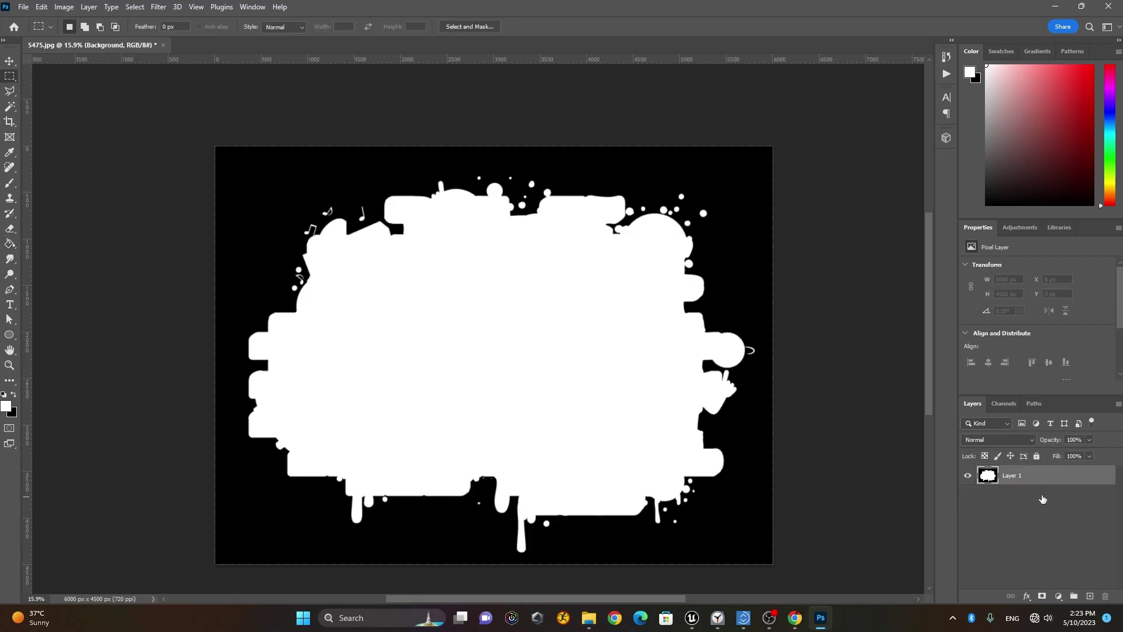
left_click(23, 7)
left_click(80, 162)
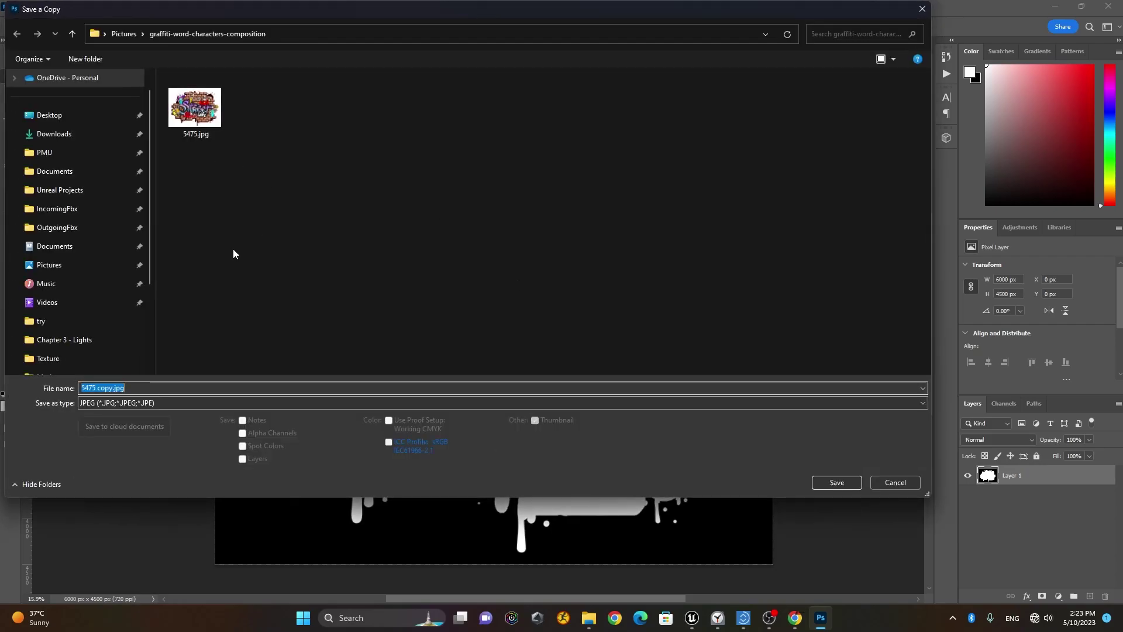
left_click(82, 196)
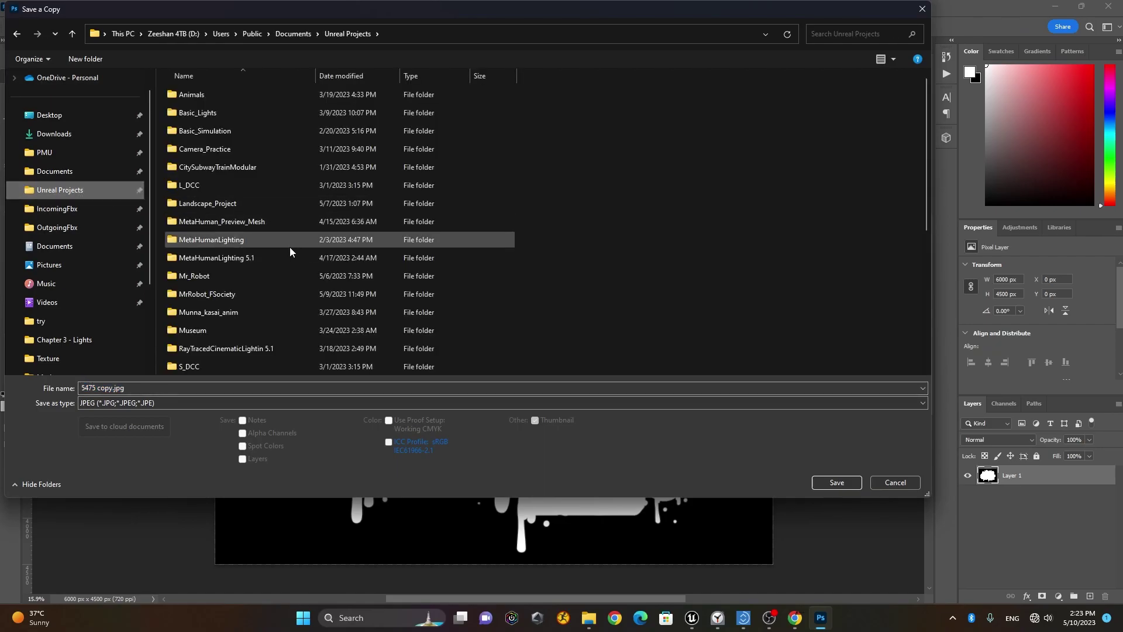
left_click(263, 206)
double_click(263, 205)
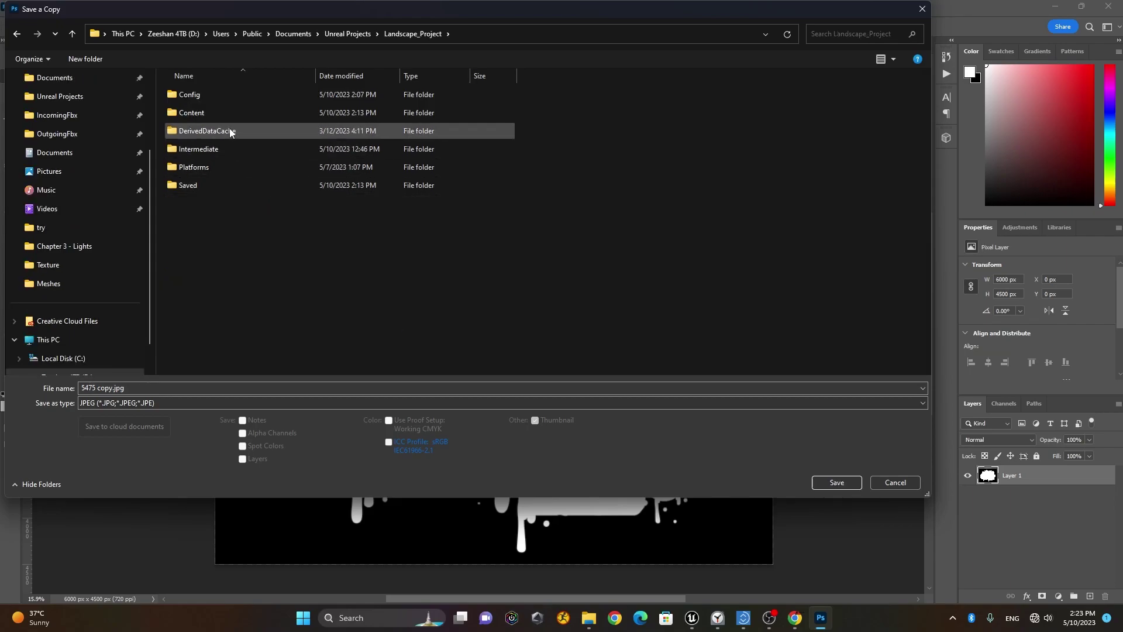
double_click(226, 114)
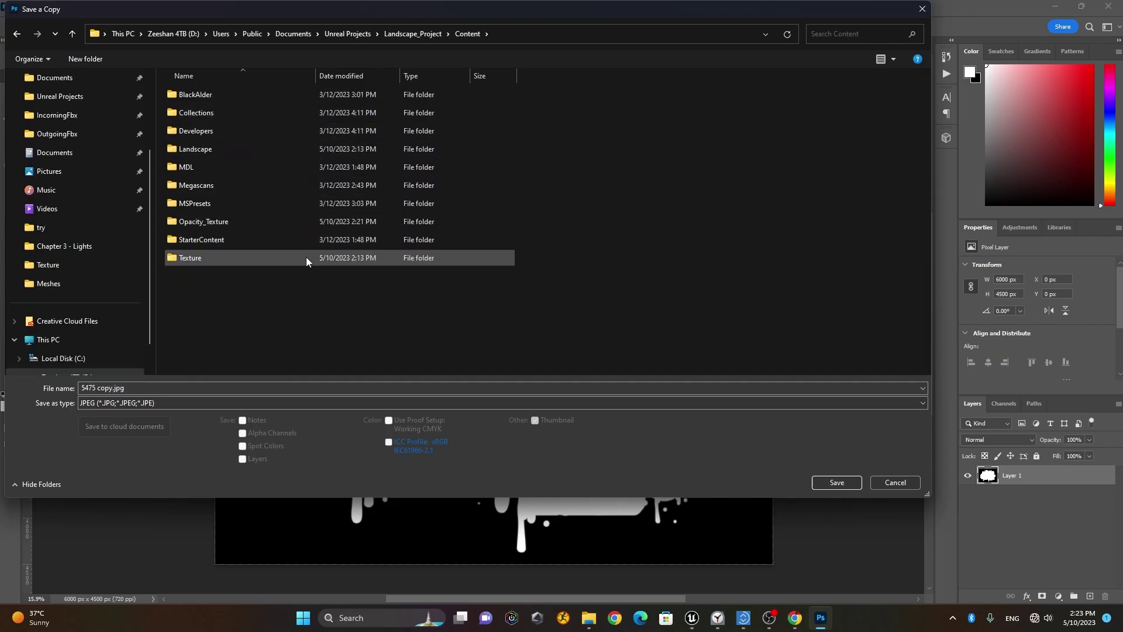
left_click(262, 222)
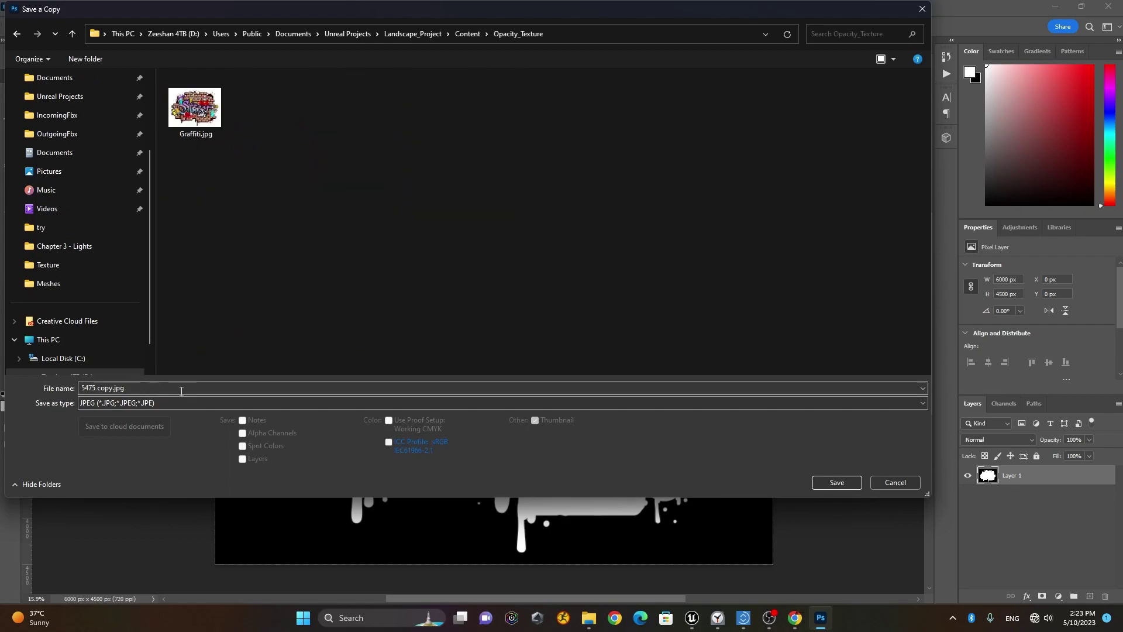
left_click(194, 108)
Step: Save the mask as JPEG named Graffiti_Opacity_Map, accepting the JPEG options
left_click(107, 387)
left_click_drag(107, 387, 125, 387)
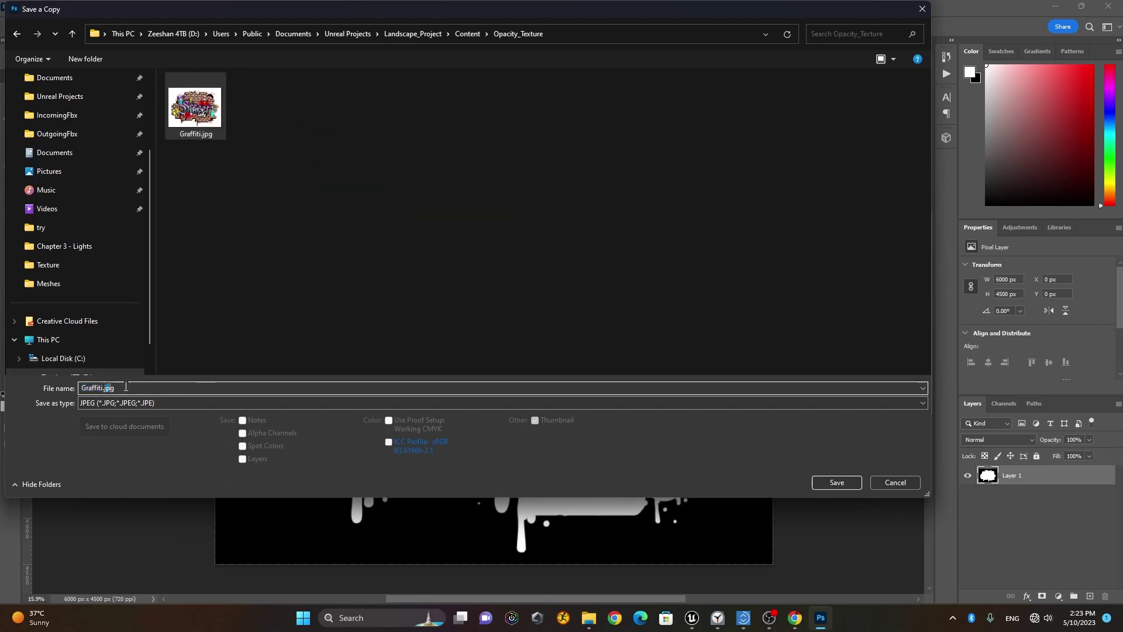
key("BackSpace")
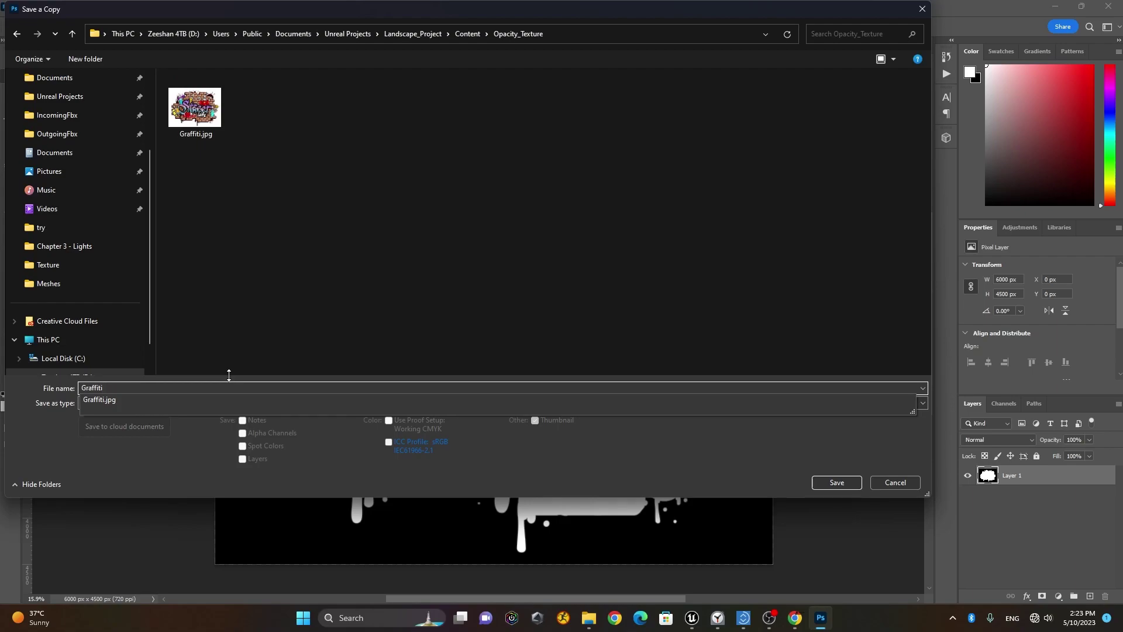
type("_Opac")
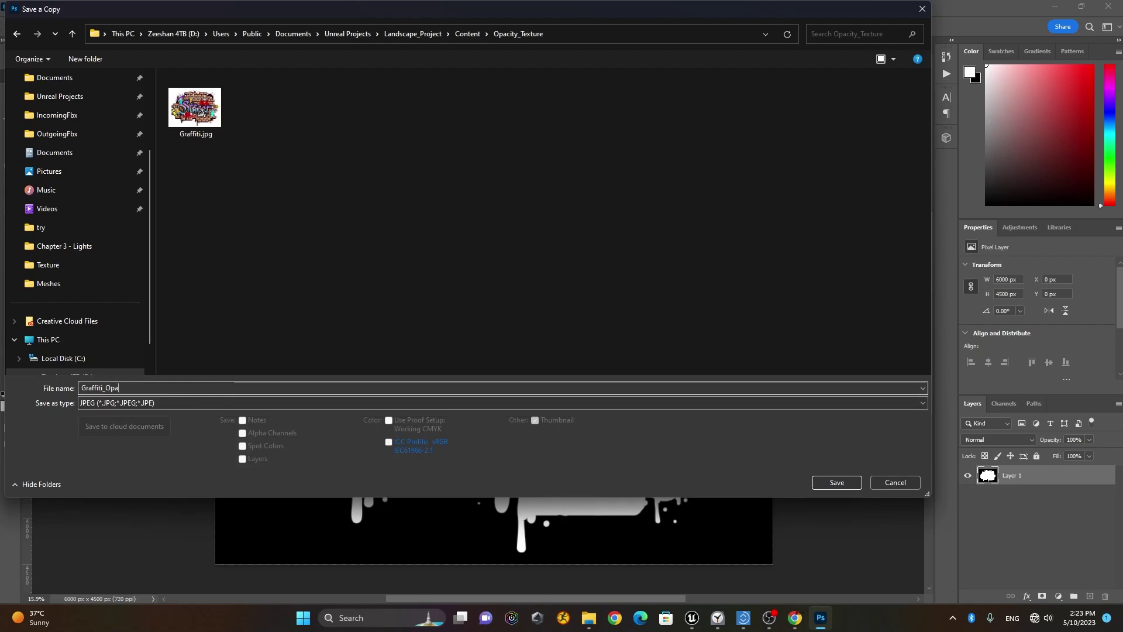
type("ity_Map")
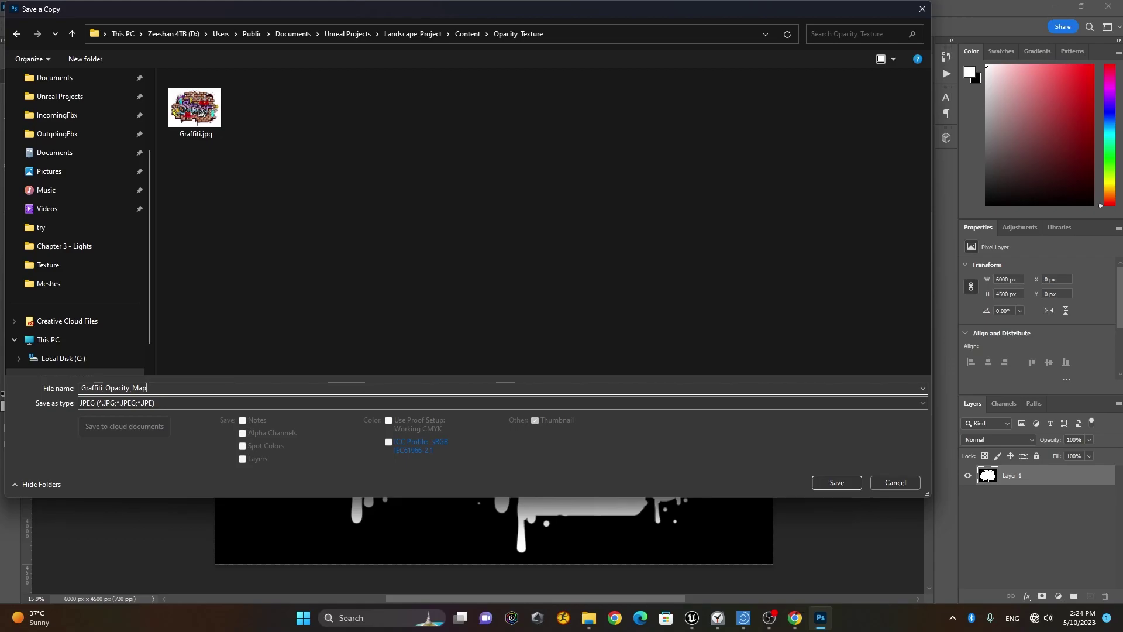
key("Return")
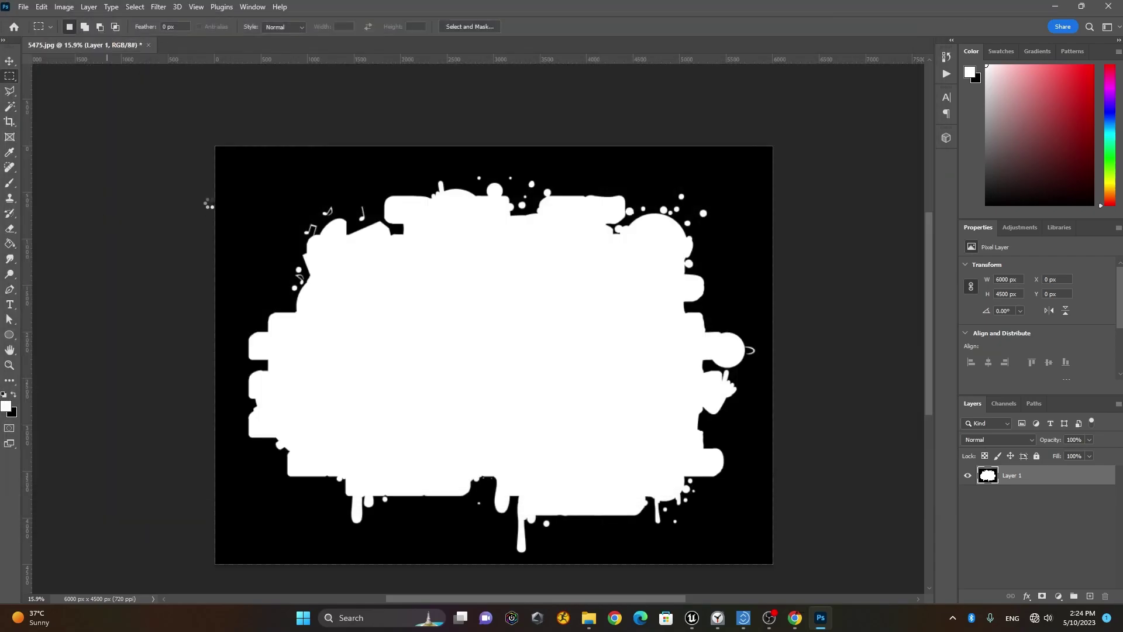
left_click(625, 153)
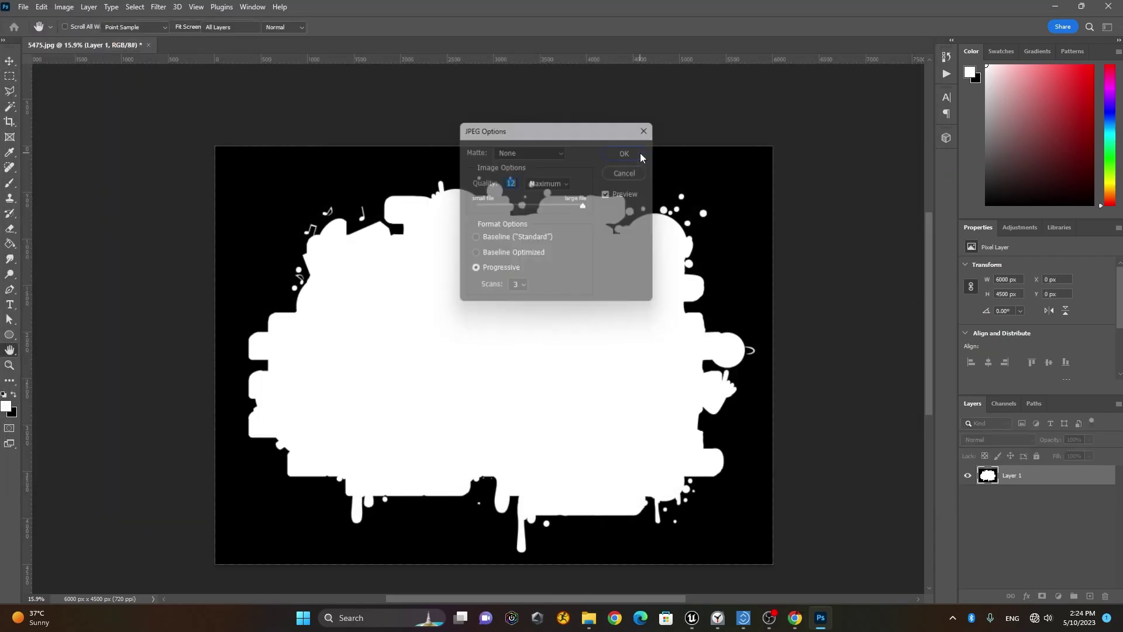
key("m")
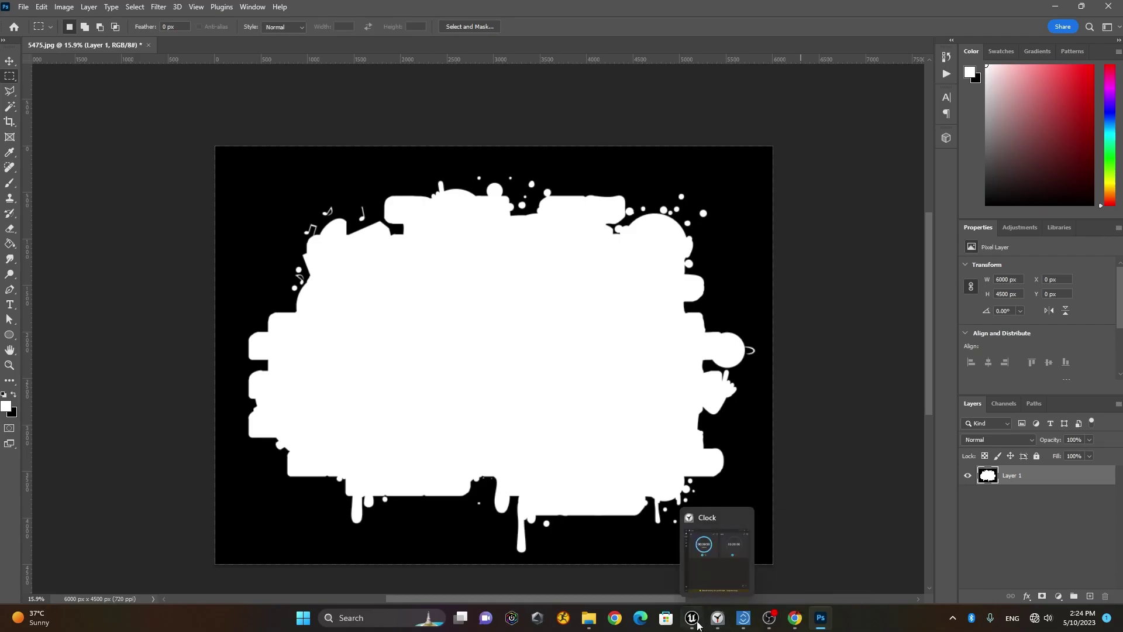
Step: Switch to Unreal Engine, import the changed source files and browse to Content > Opacity_Texture
left_click(695, 625)
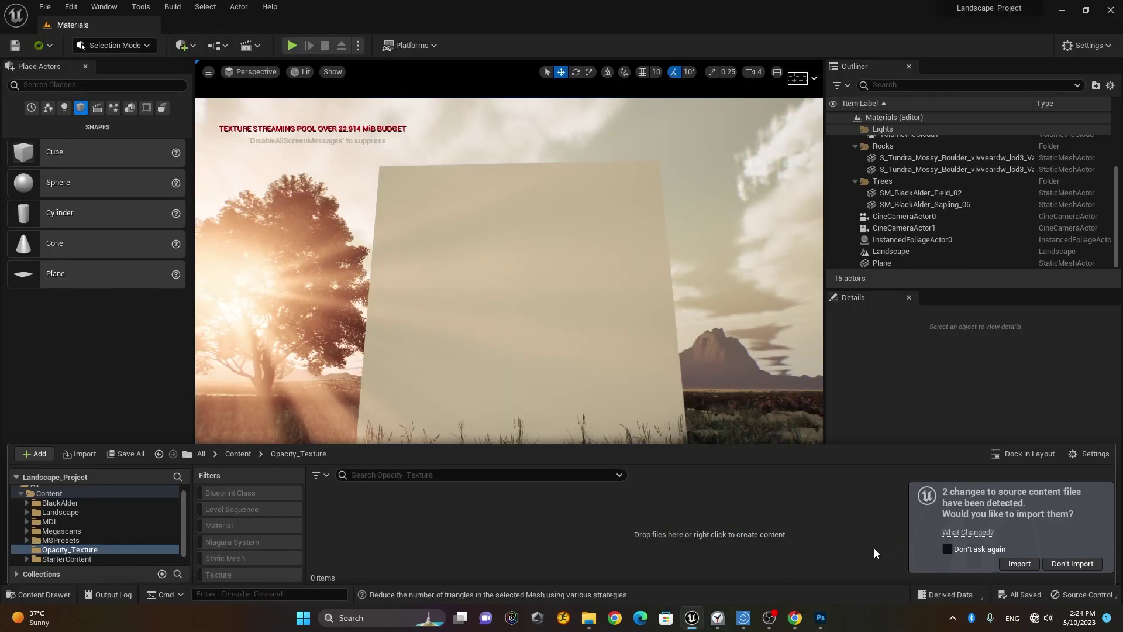
left_click(1020, 564)
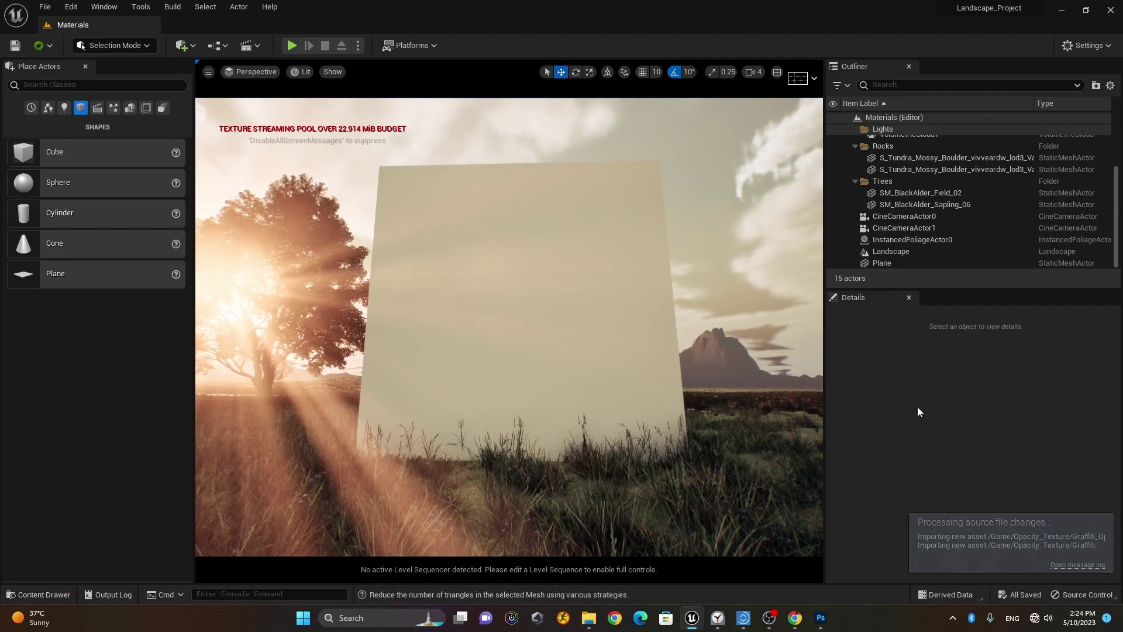
left_click(54, 594)
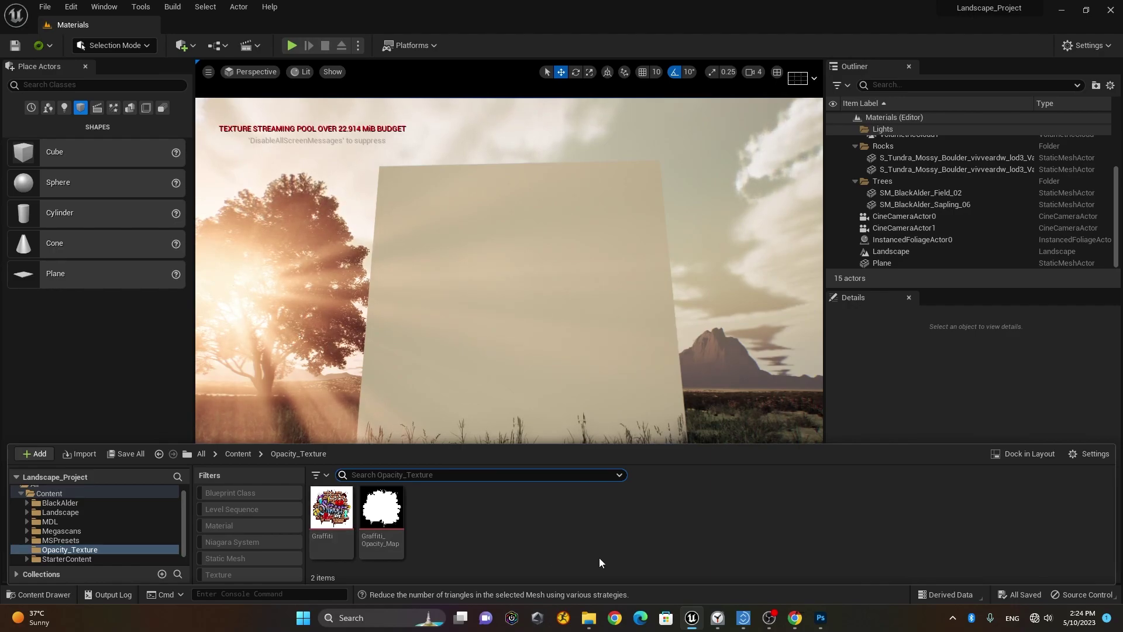
left_click(500, 531)
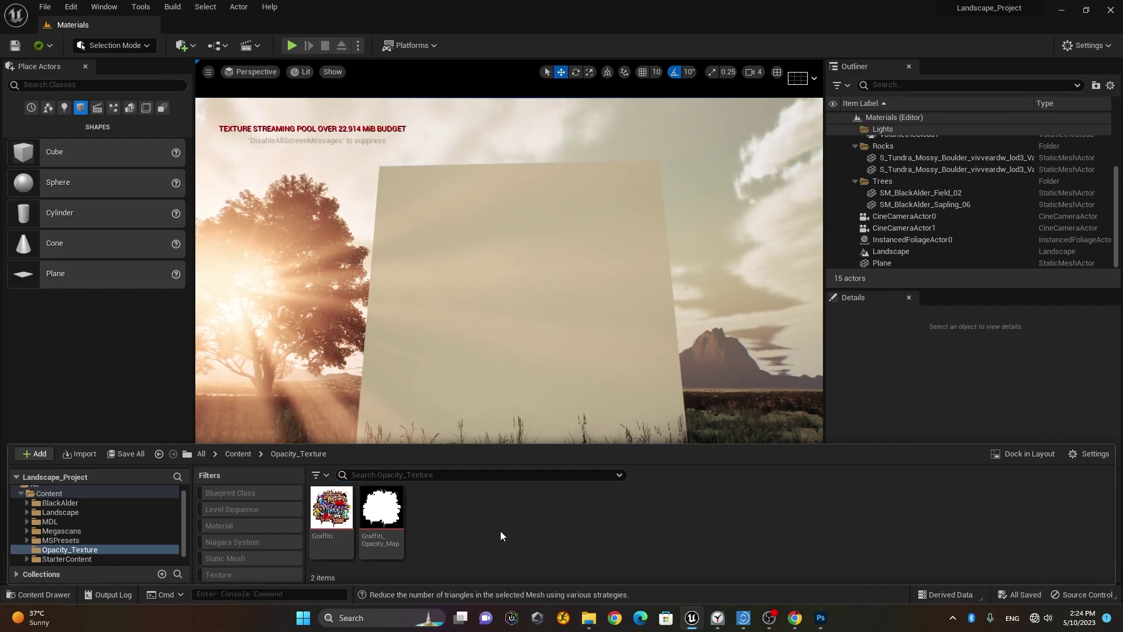
Step: Add a Material asset from the folder's context menu and name it Graffiti_Mat
right_click(468, 522)
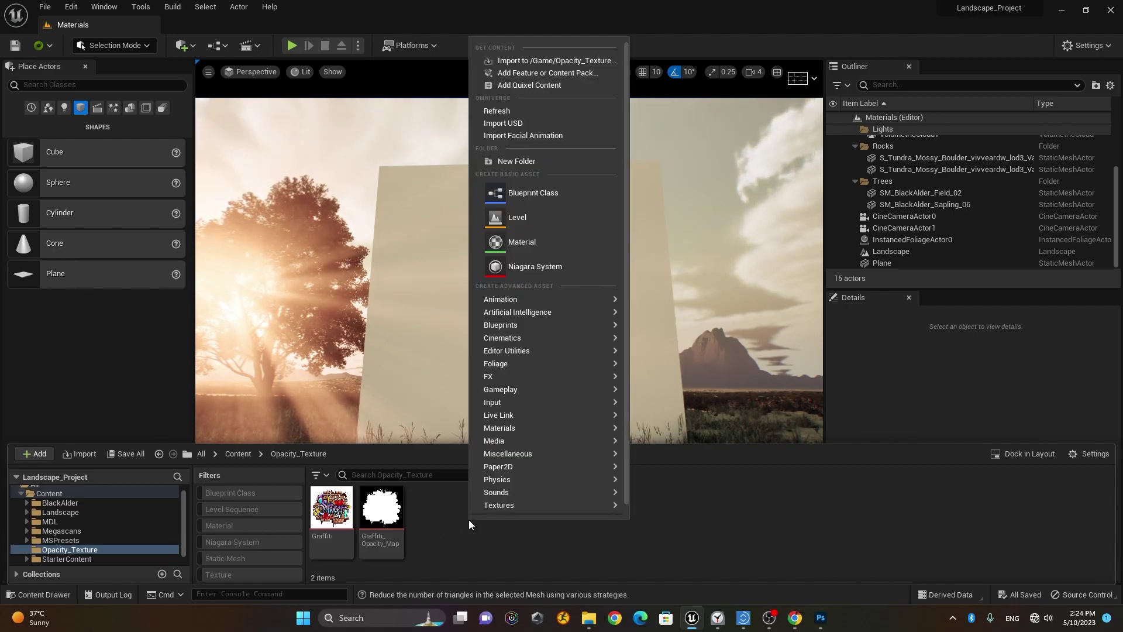
left_click(560, 242)
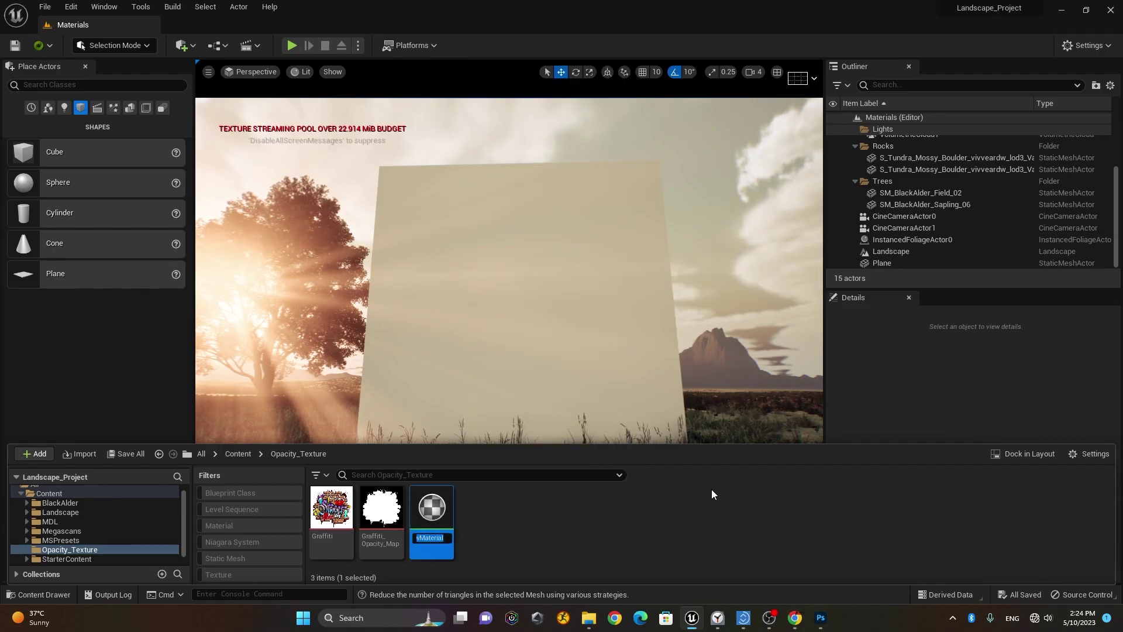
type("Graffit")
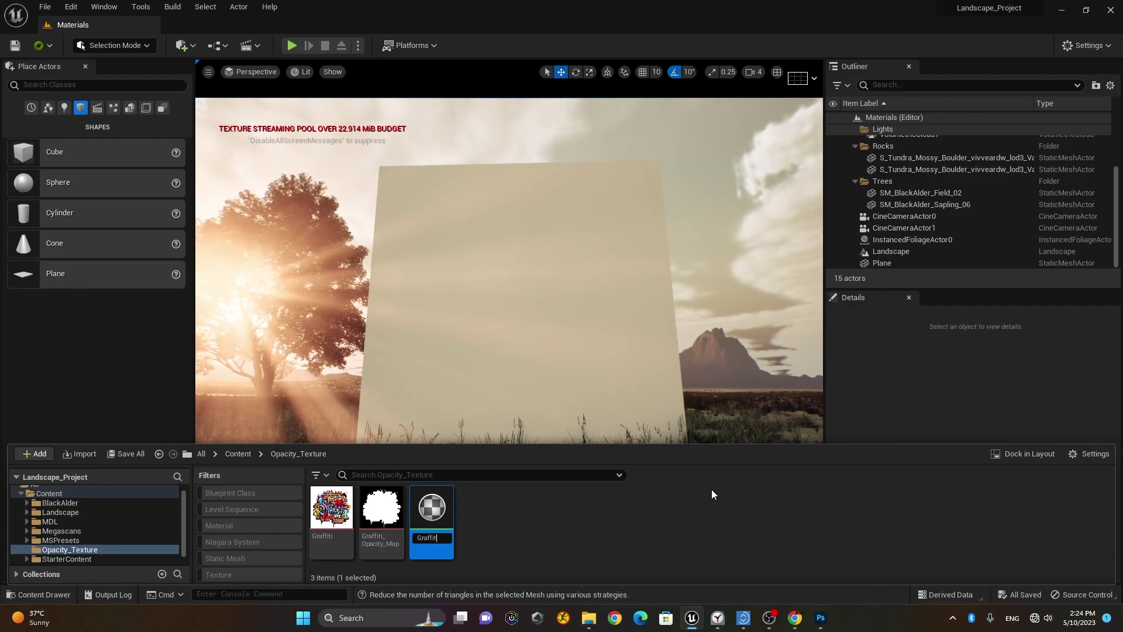
type("i")
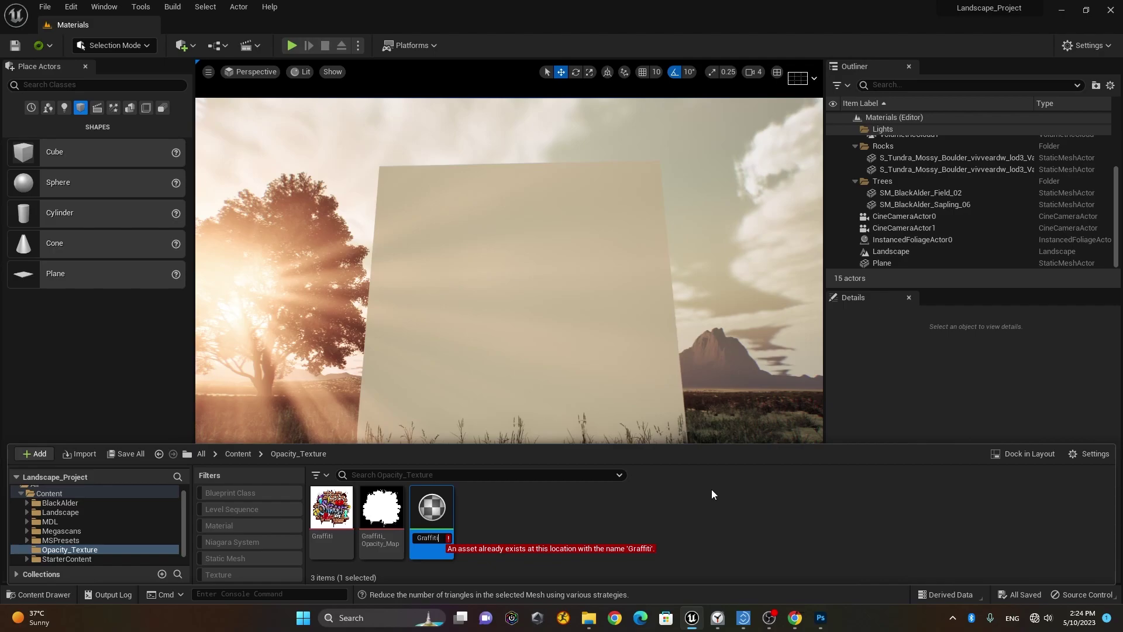
type("_Mat")
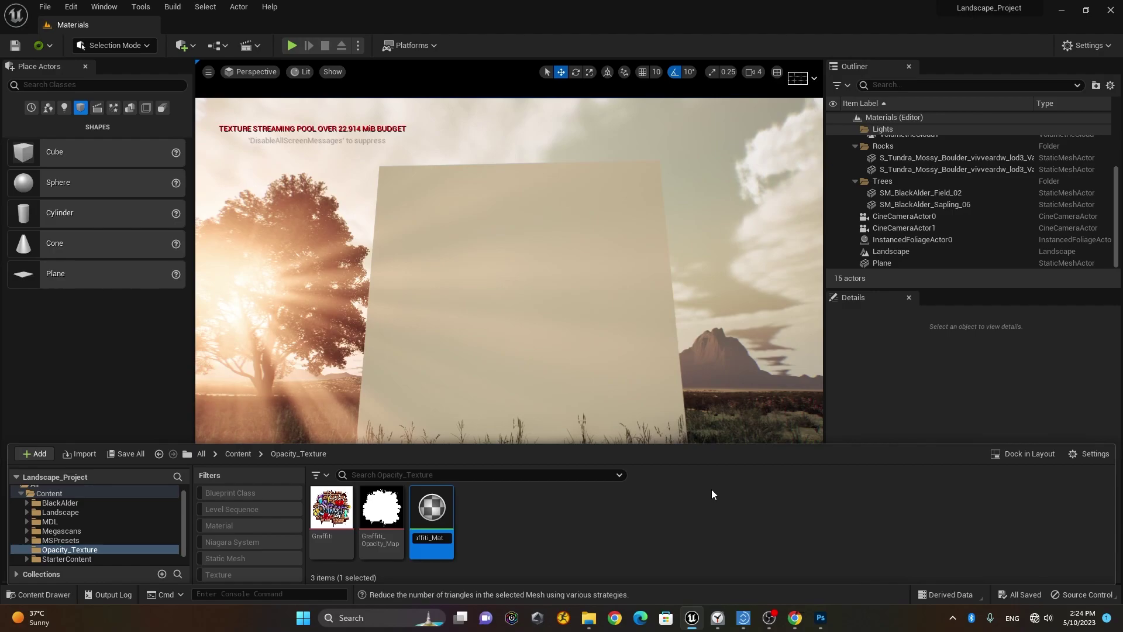
key("Return")
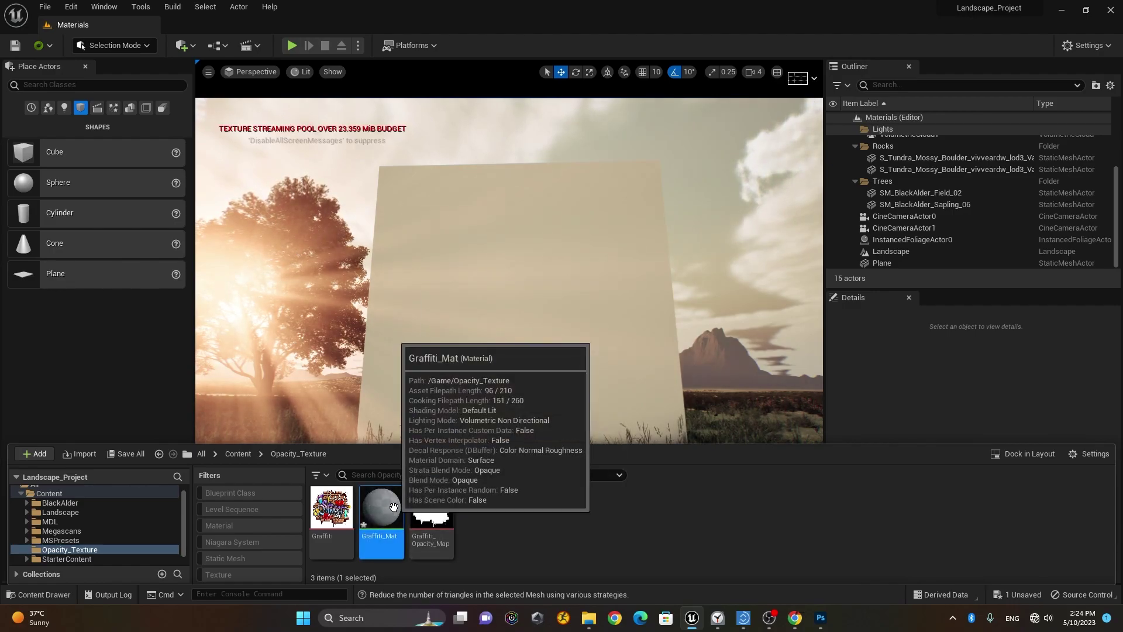
Step: Open Graffiti_Mat docked, add the Graffiti texture and wire its RGB to Base Color
double_click(384, 506)
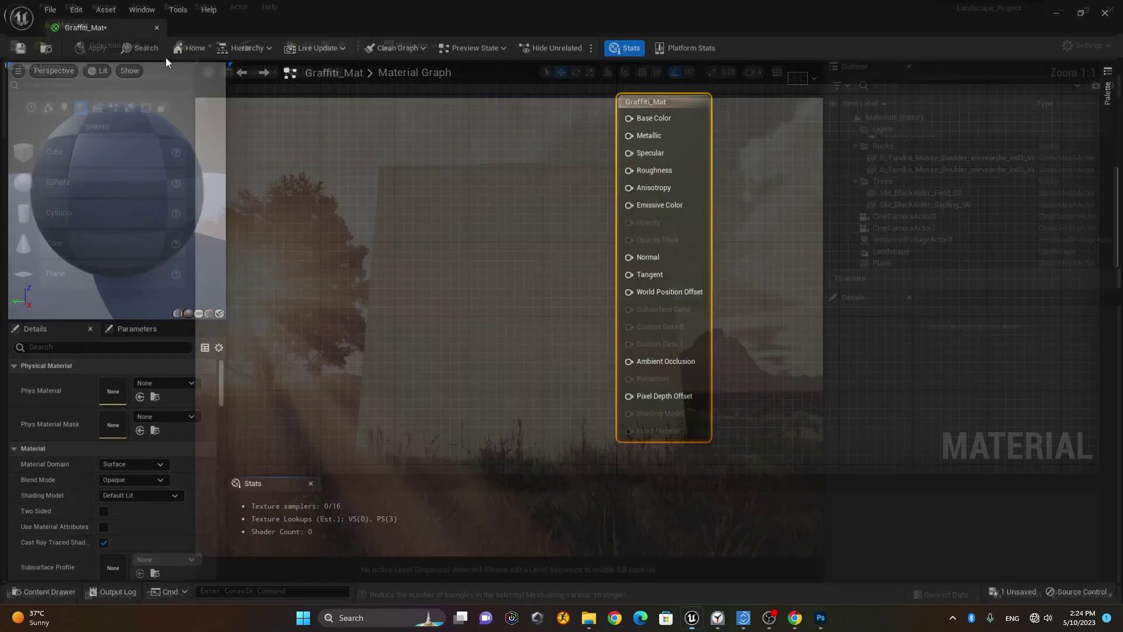
left_click_drag(87, 25, 228, 31)
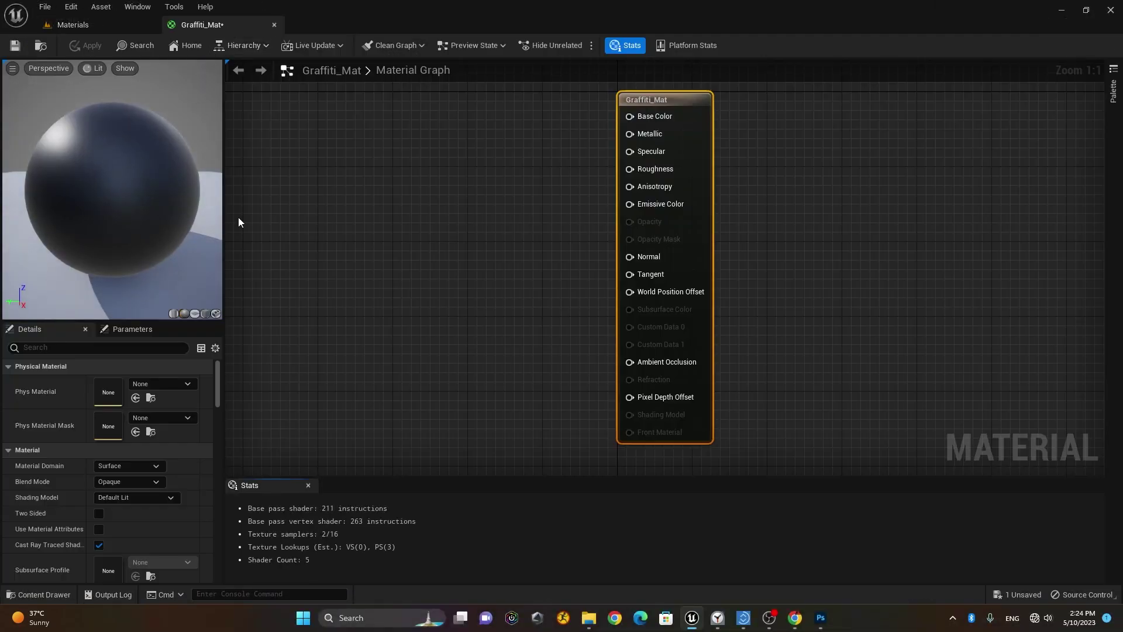
left_click(38, 594)
left_click_drag(331, 485, 337, 231)
left_click_drag(439, 250, 630, 116)
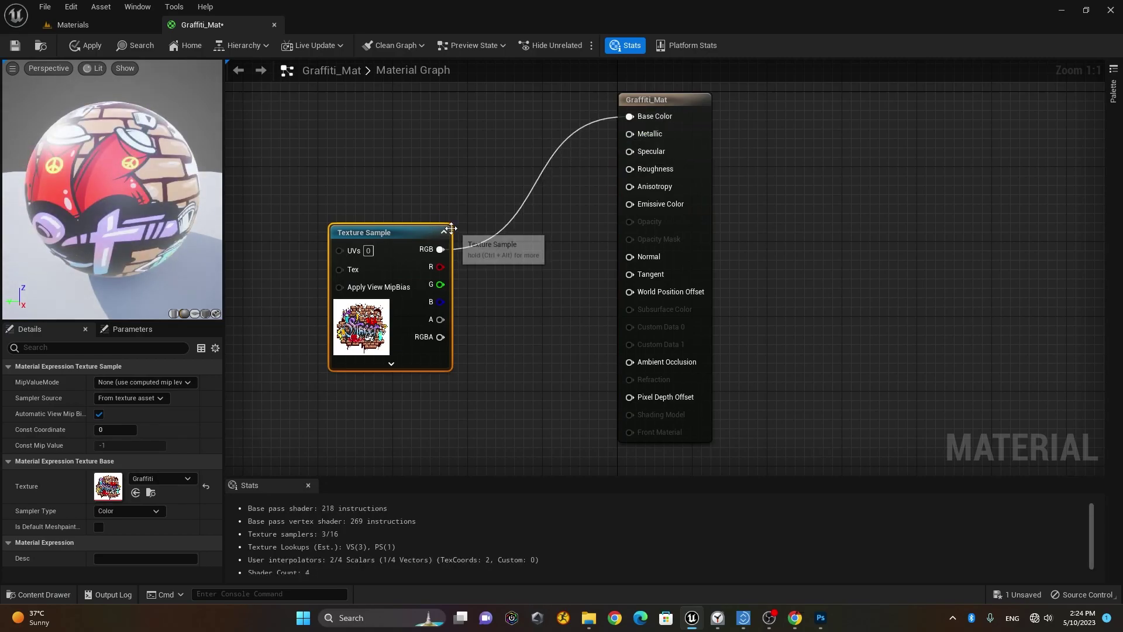
left_click_drag(439, 238, 447, 152)
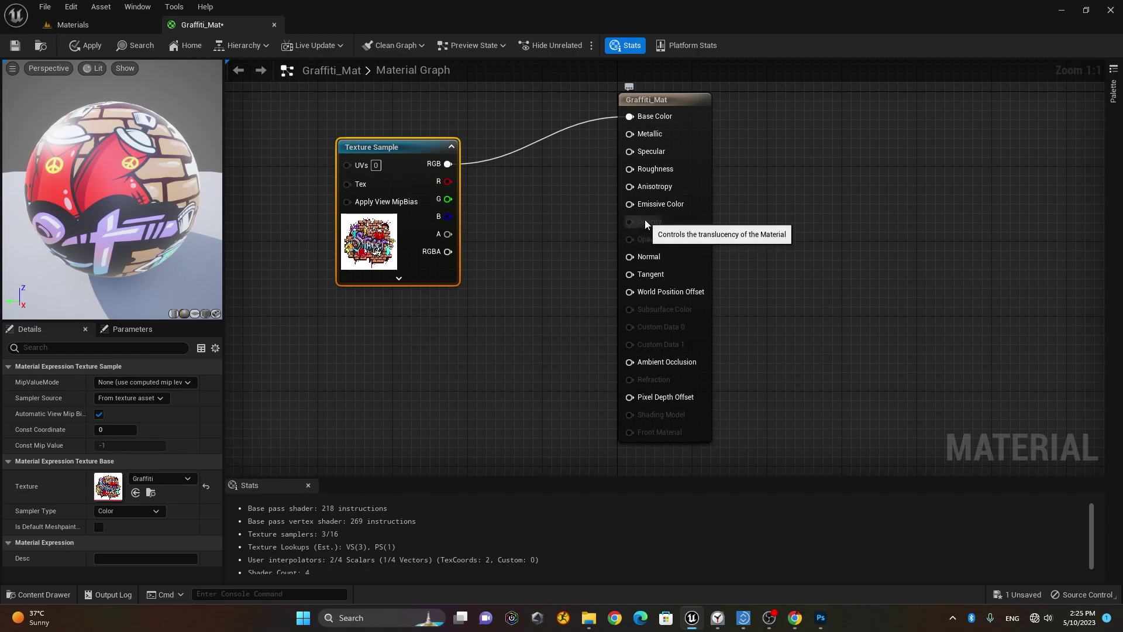
left_click(675, 103)
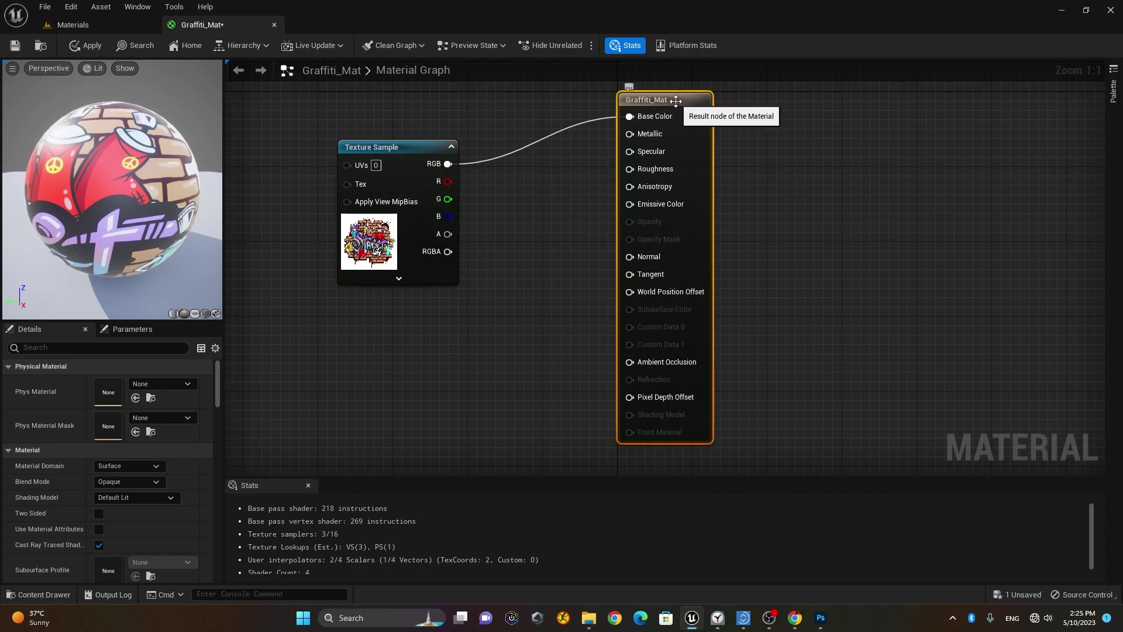
left_click_drag(675, 102, 667, 107)
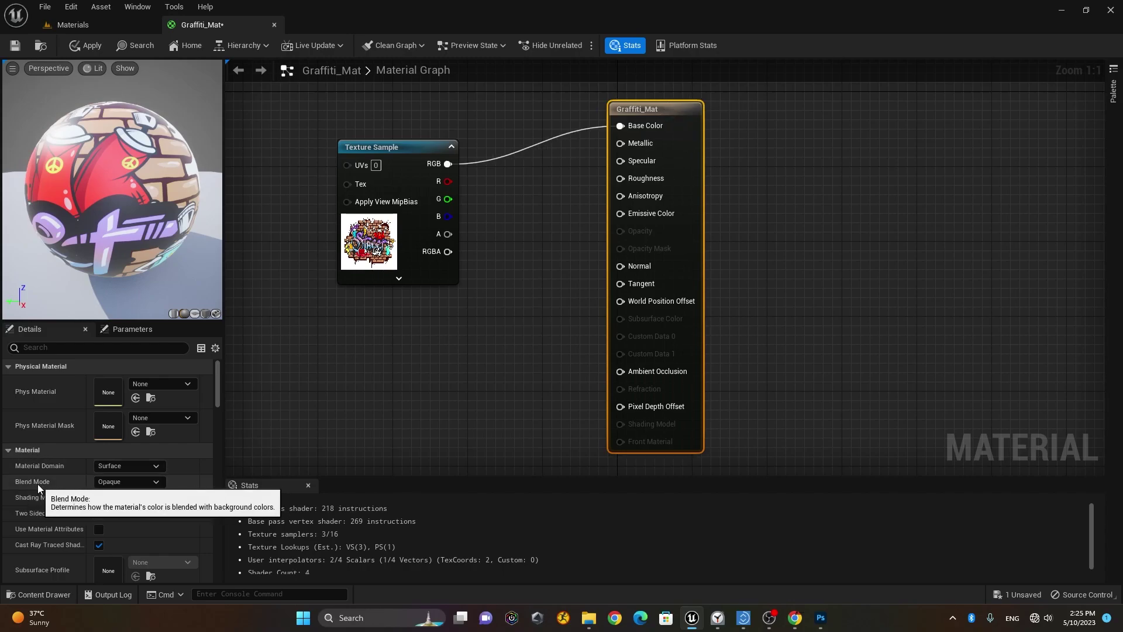
Step: Set Blend Mode to Translucent and Translucency Lighting Mode to Surface TranslucencyVolume
left_click(128, 481)
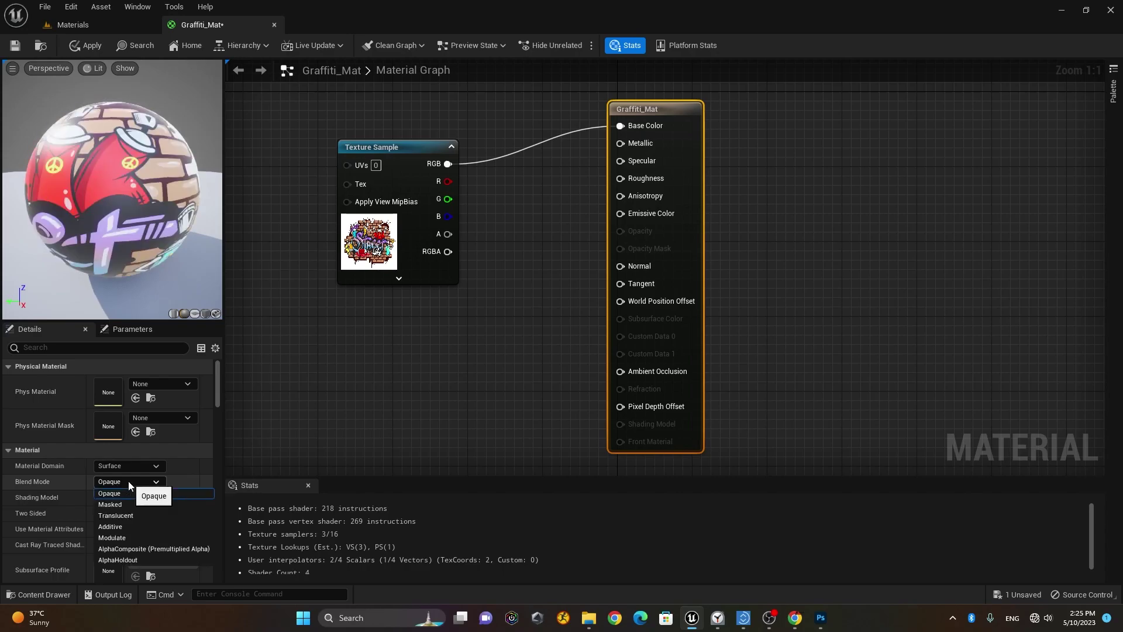
left_click(156, 516)
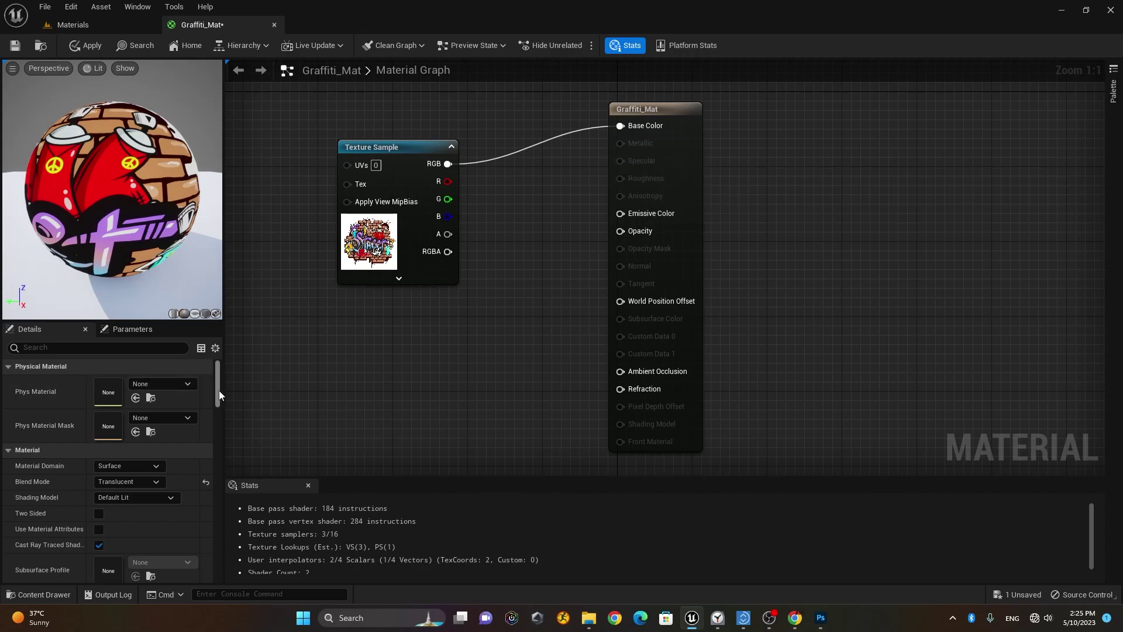
mouse_move(218, 393)
left_mouse_down()
mouse_move(218, 552)
mouse_move(220, 427)
left_mouse_up()
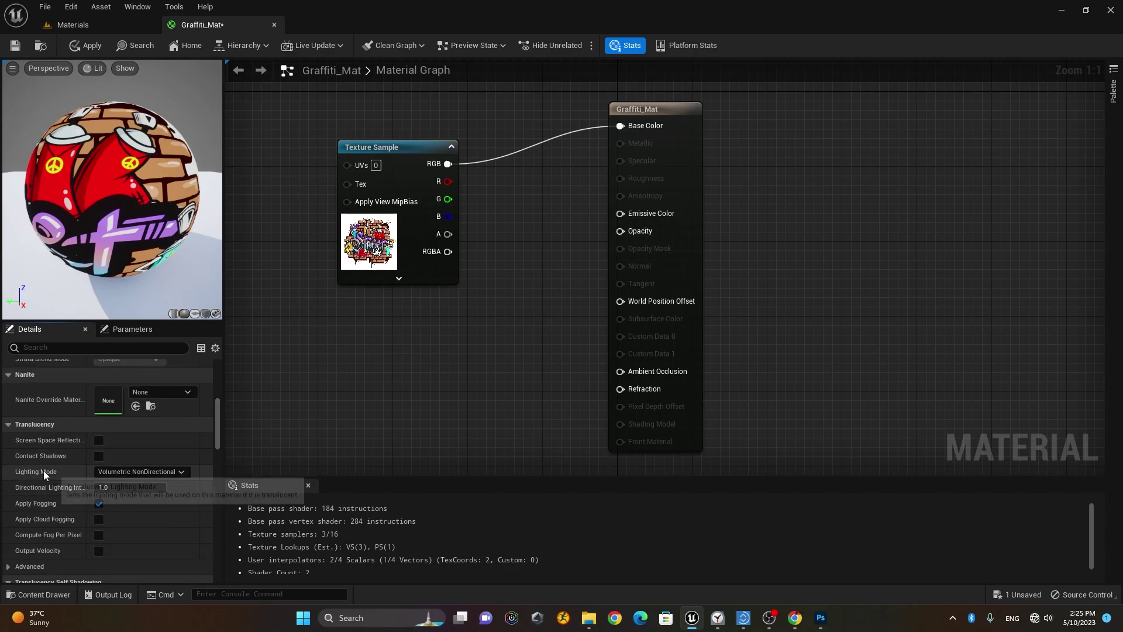
left_click(154, 472)
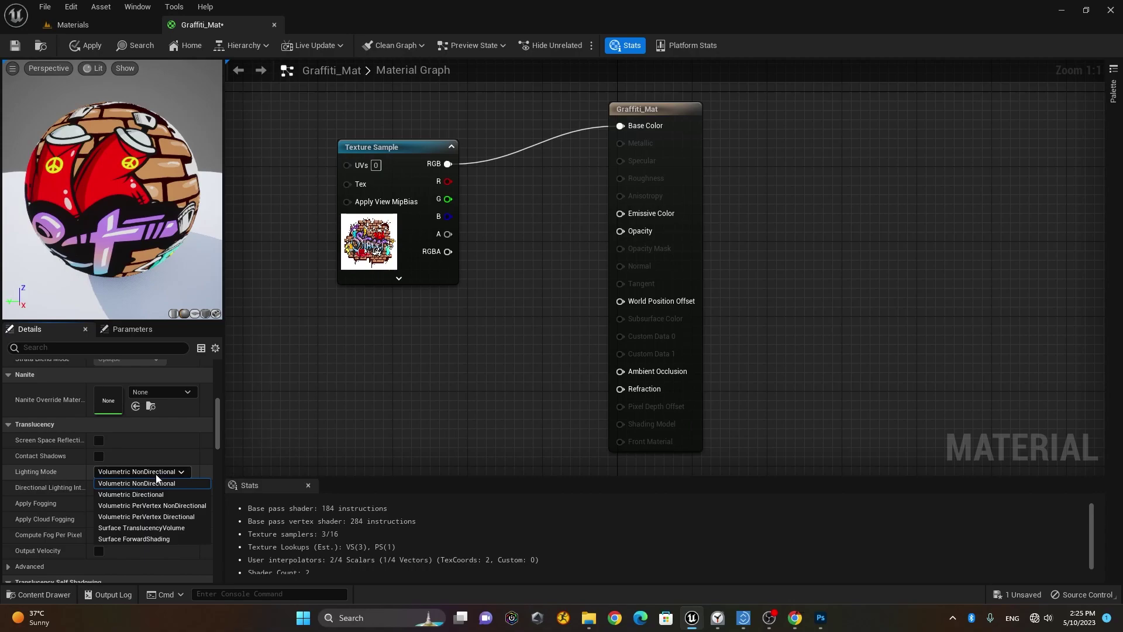
left_click(186, 527)
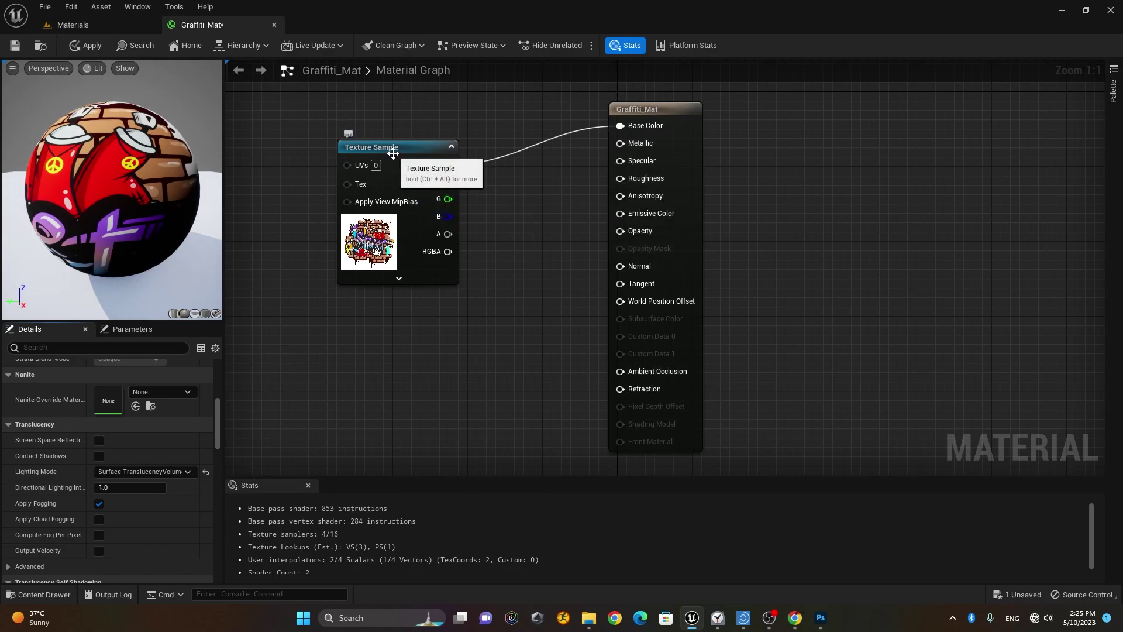
left_click_drag(398, 155, 389, 118)
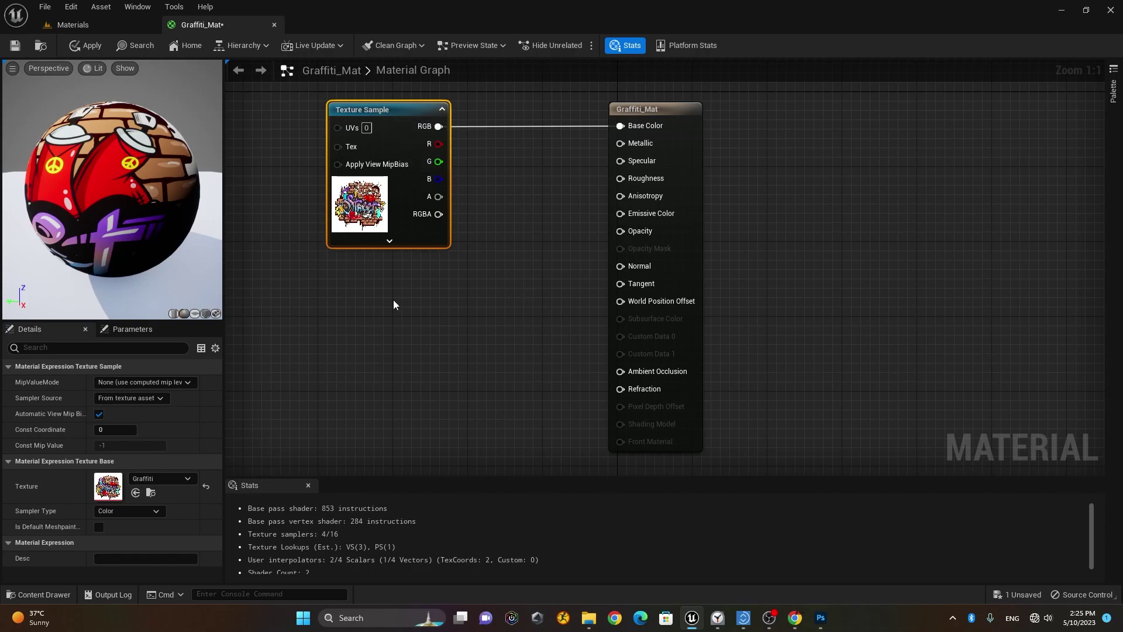
Step: Add a Graffiti_Opacity_Map texture sample and connect its RGB to the Opacity input
left_click(39, 594)
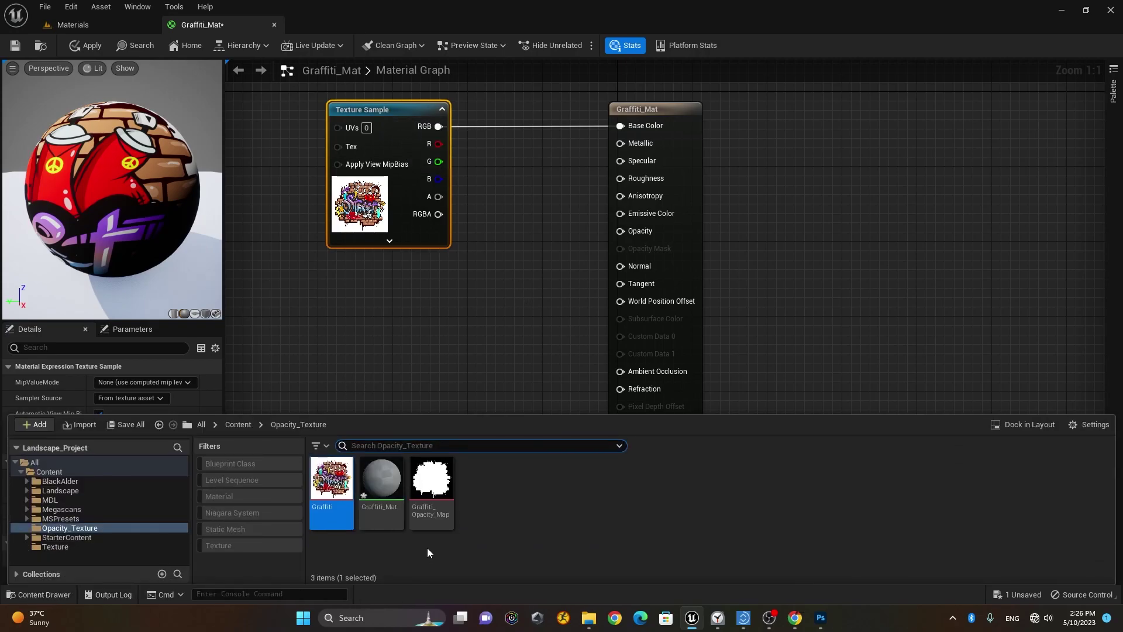
mouse_move(436, 489)
left_mouse_down()
mouse_move(394, 321)
mouse_move(399, 292)
left_mouse_up()
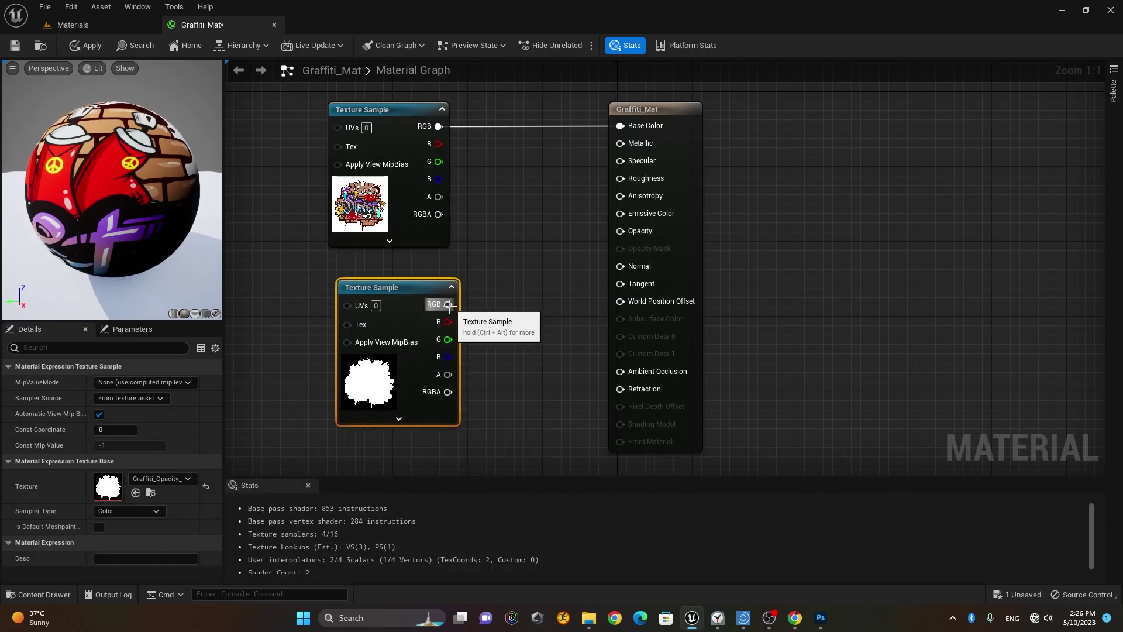
mouse_move(447, 305)
left_mouse_down()
mouse_move(621, 261)
mouse_move(632, 233)
left_mouse_up()
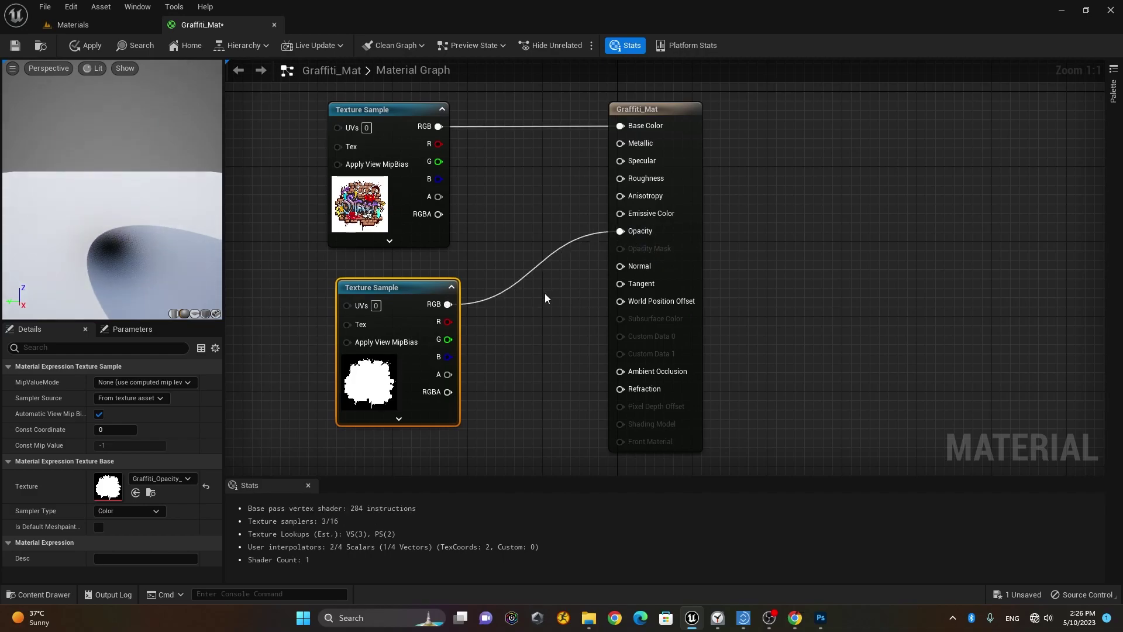
left_click_drag(188, 238, 168, 213)
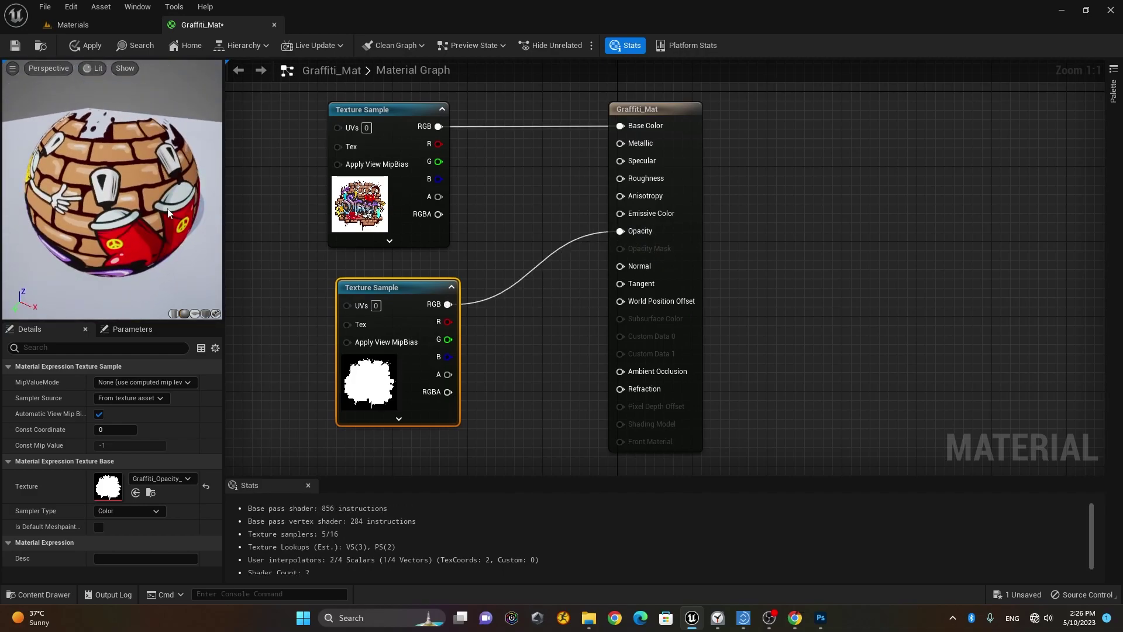
right_click_drag(504, 179, 523, 250)
left_click_drag(412, 174, 412, 94)
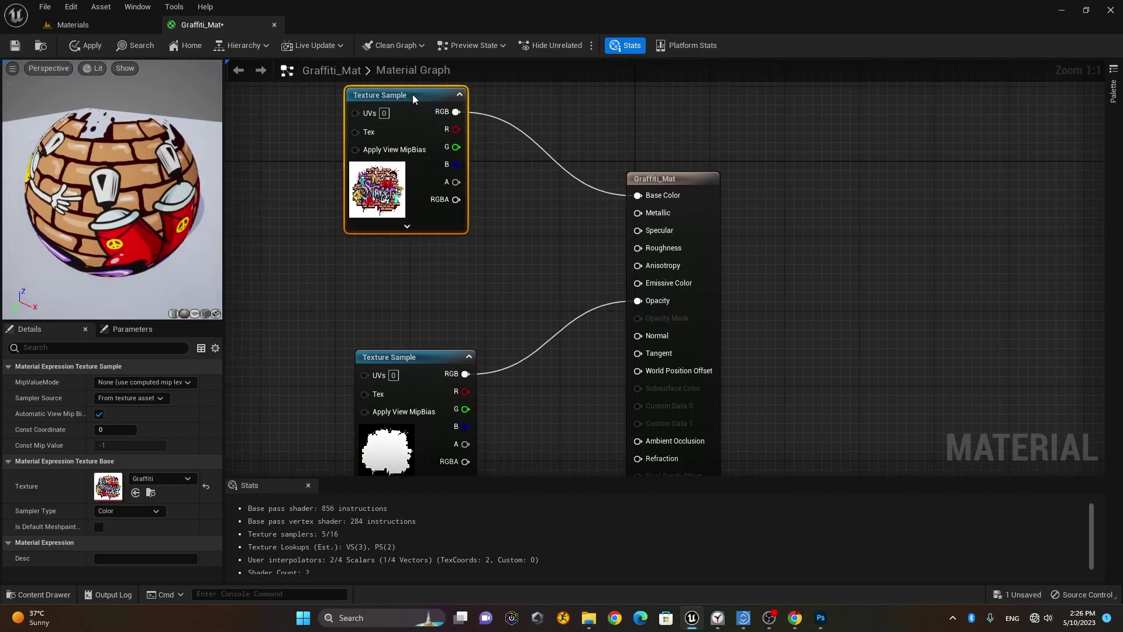
Step: Add two constant nodes, wire the upper one into Metallic and set it to 0.5
left_click(372, 258)
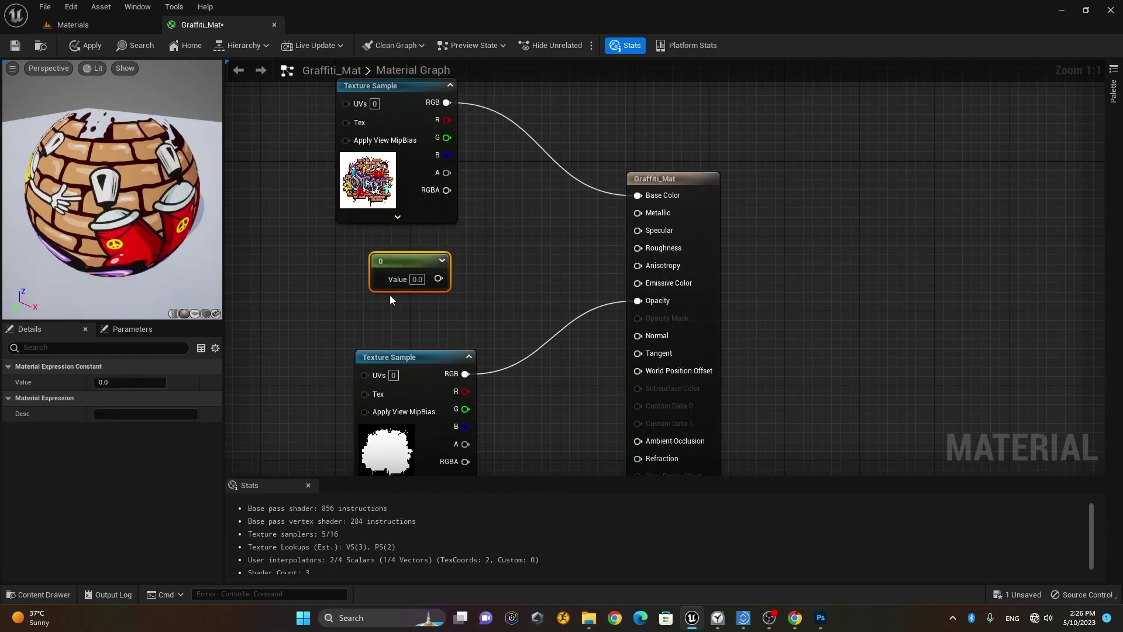
left_click(386, 298)
left_click(404, 248)
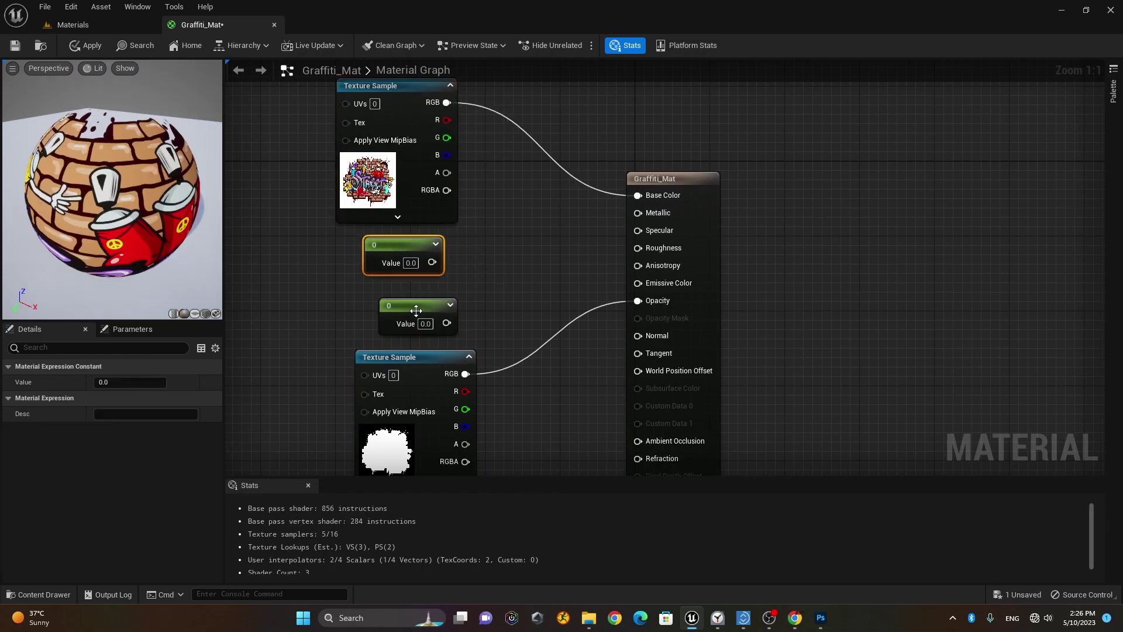
left_click_drag(416, 308, 402, 304)
left_click_drag(431, 262, 637, 212)
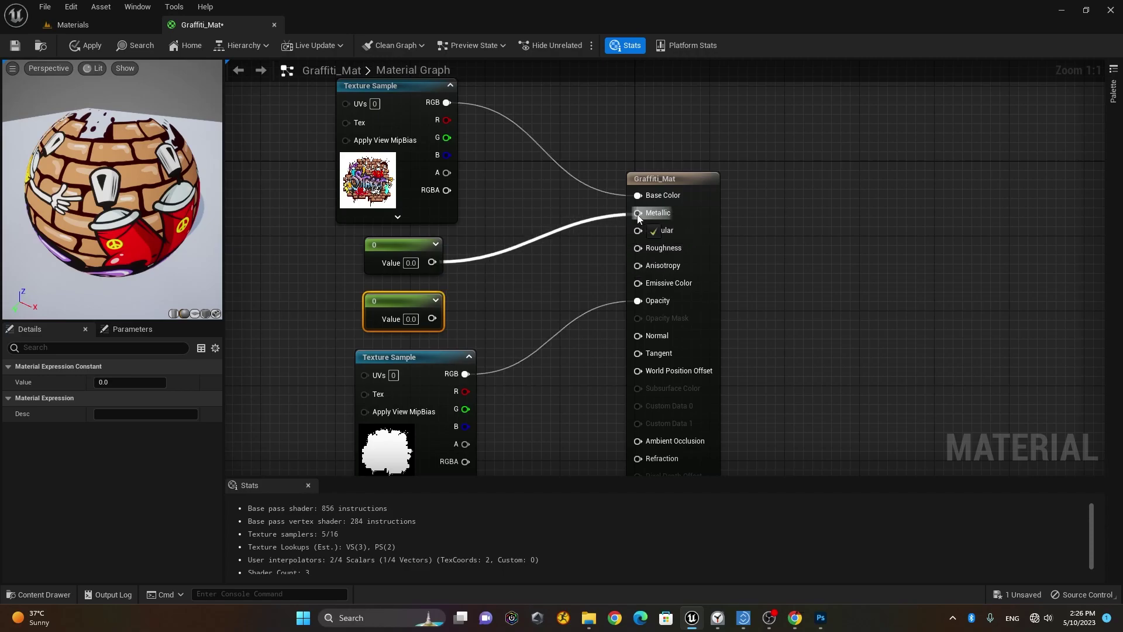
left_click(411, 263)
type("0.5")
key("Return")
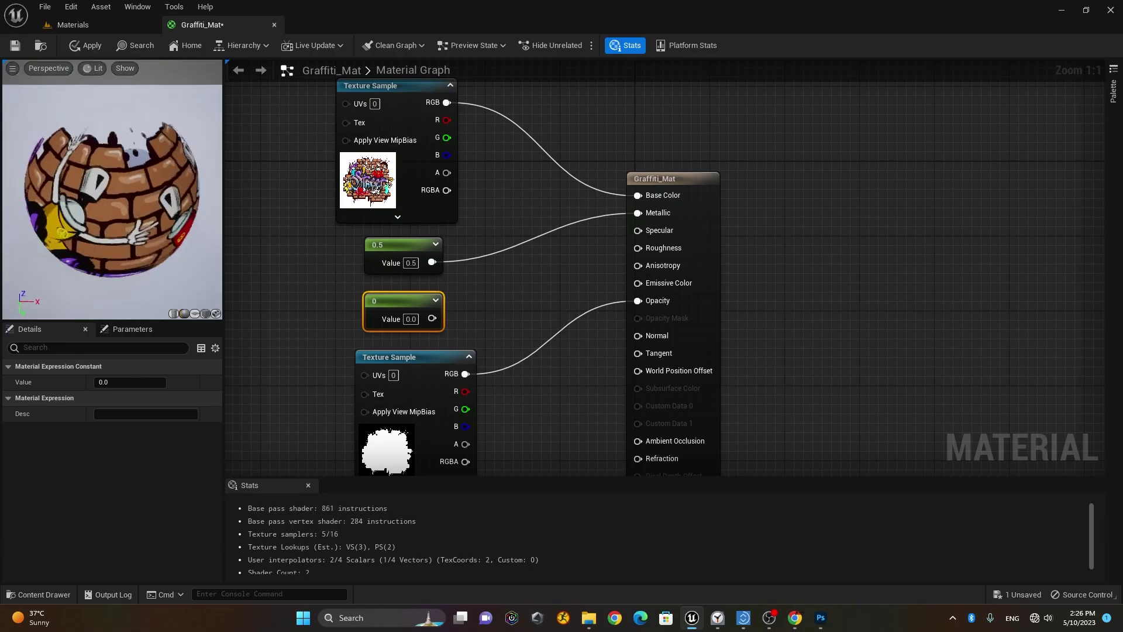
Step: Set the lower constant to 0.5, wire it into Roughness, save Graffiti_Mat and return to the level
left_click_drag(208, 239, 175, 216)
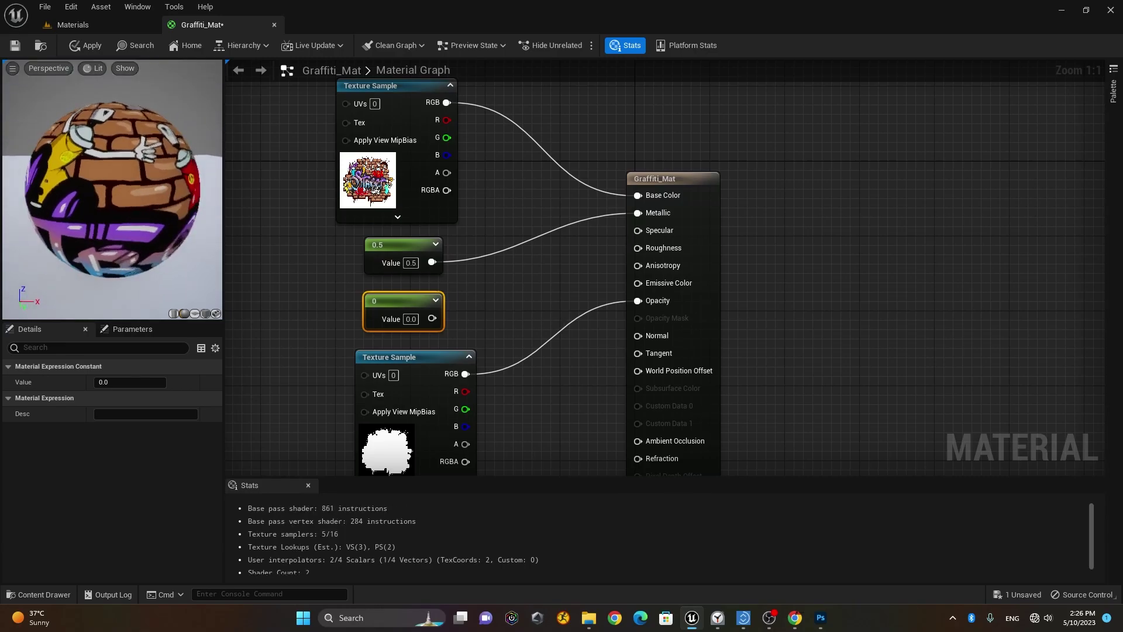
left_click(411, 318)
type("0.5")
key("Return")
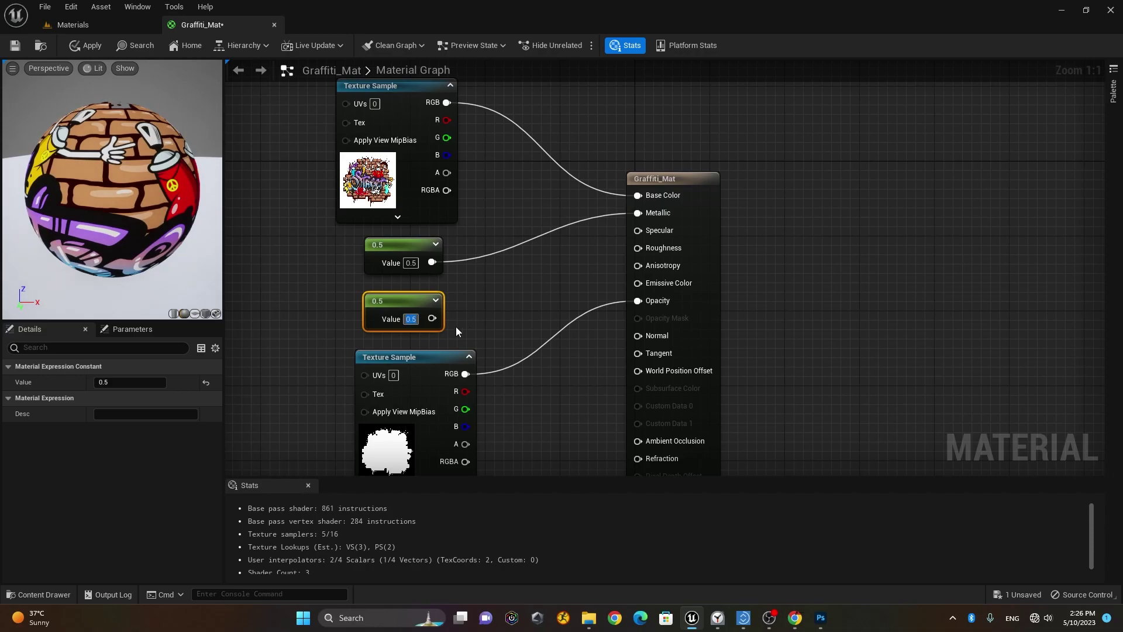
left_click_drag(432, 318, 637, 248)
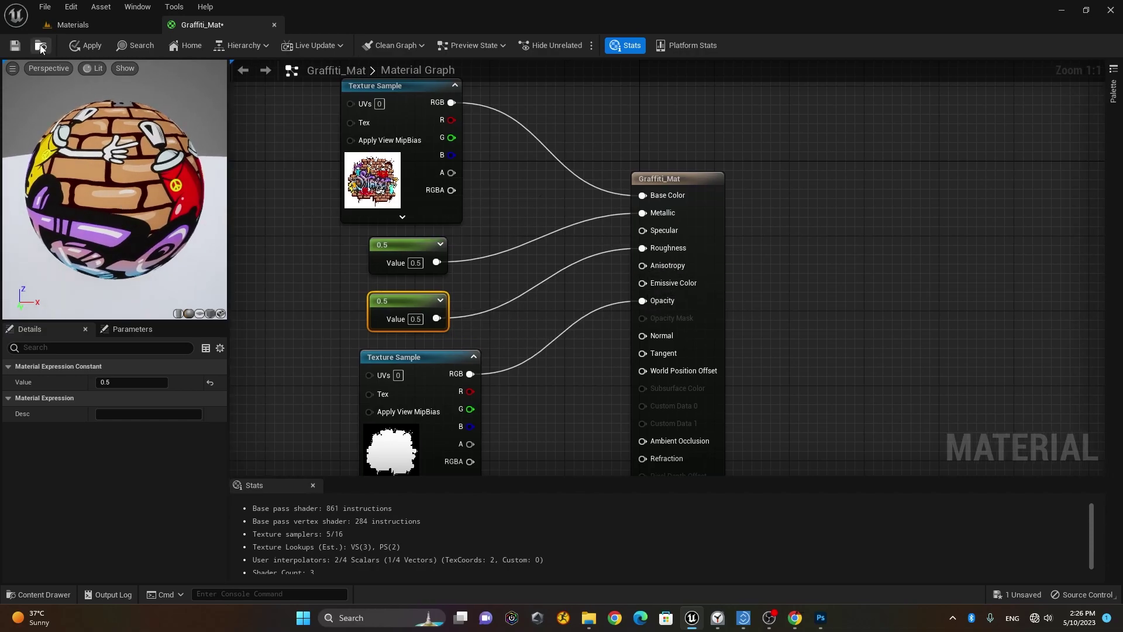
key("ctrl+s")
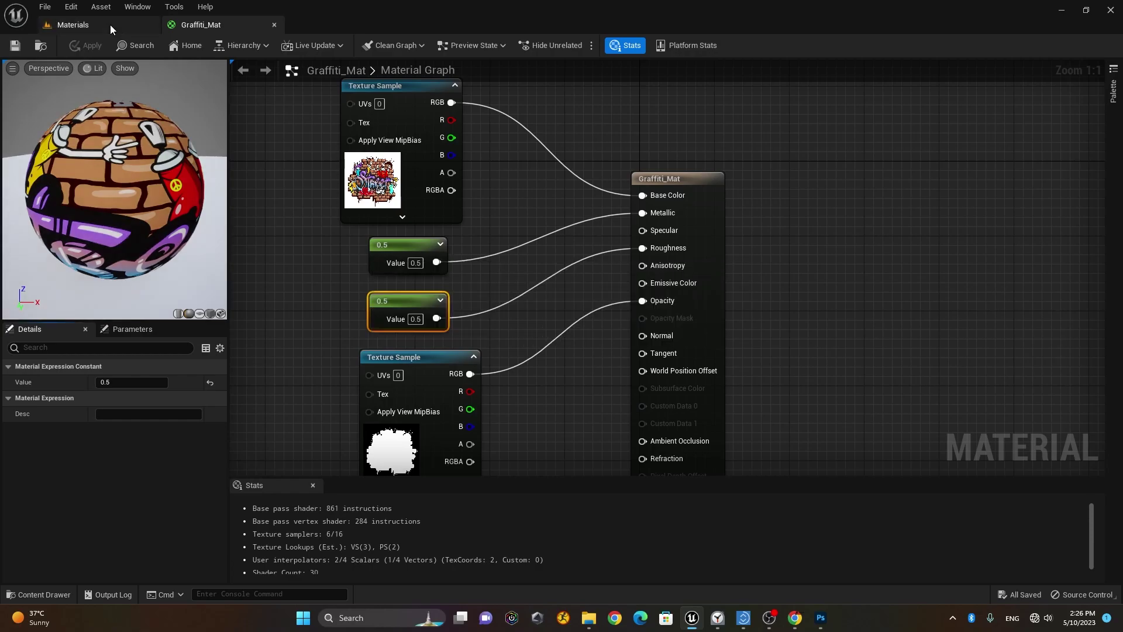
left_click(110, 26)
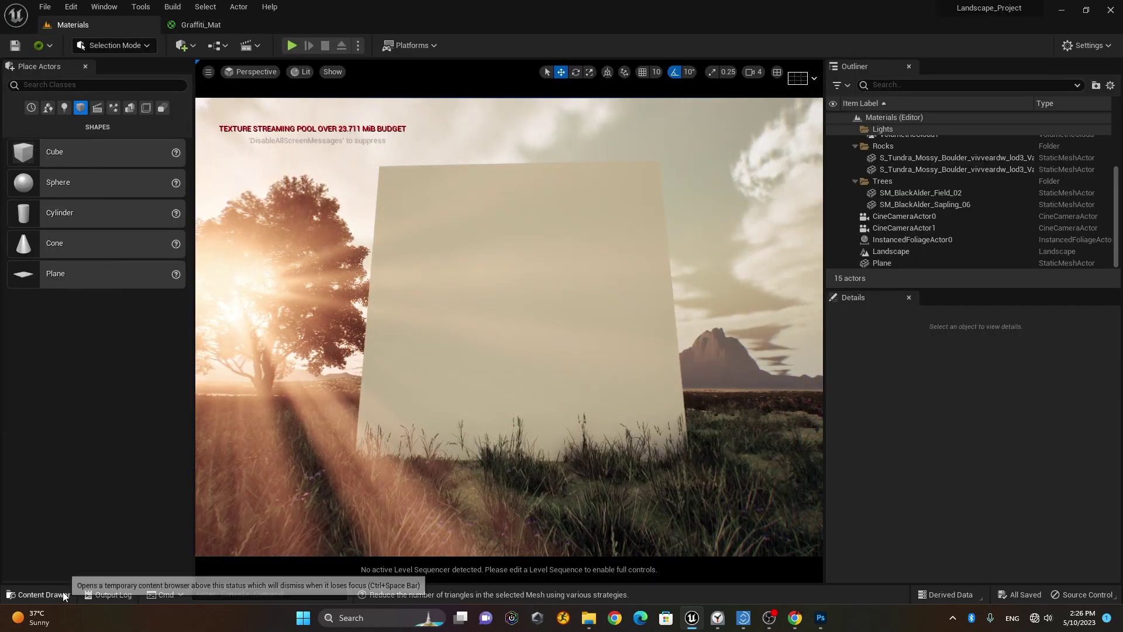
Step: Apply Graffiti_Mat to the plane and rotate it so the graffiti reads upright
left_click(64, 594)
mouse_move(380, 514)
left_mouse_down()
mouse_move(527, 295)
mouse_move(543, 299)
left_mouse_up()
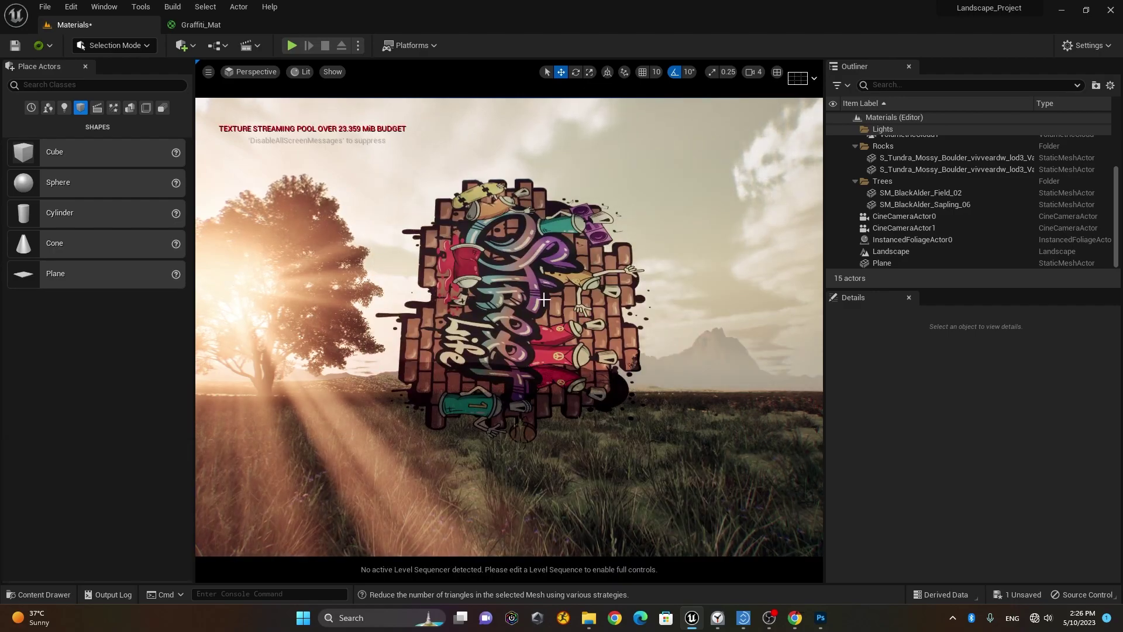
left_click(582, 307)
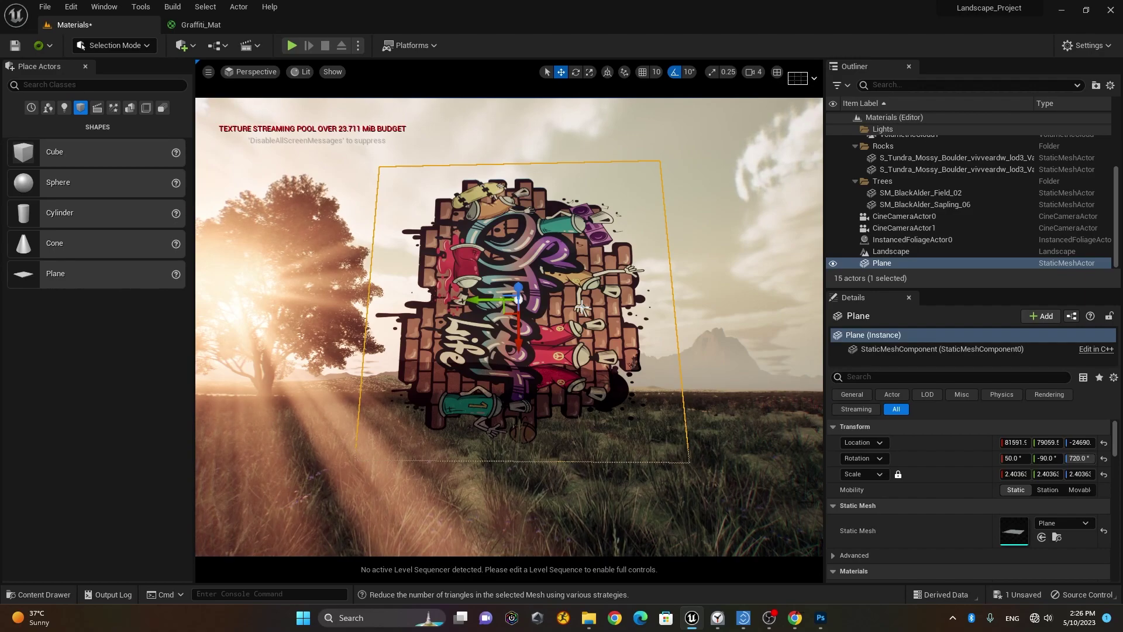
key("e")
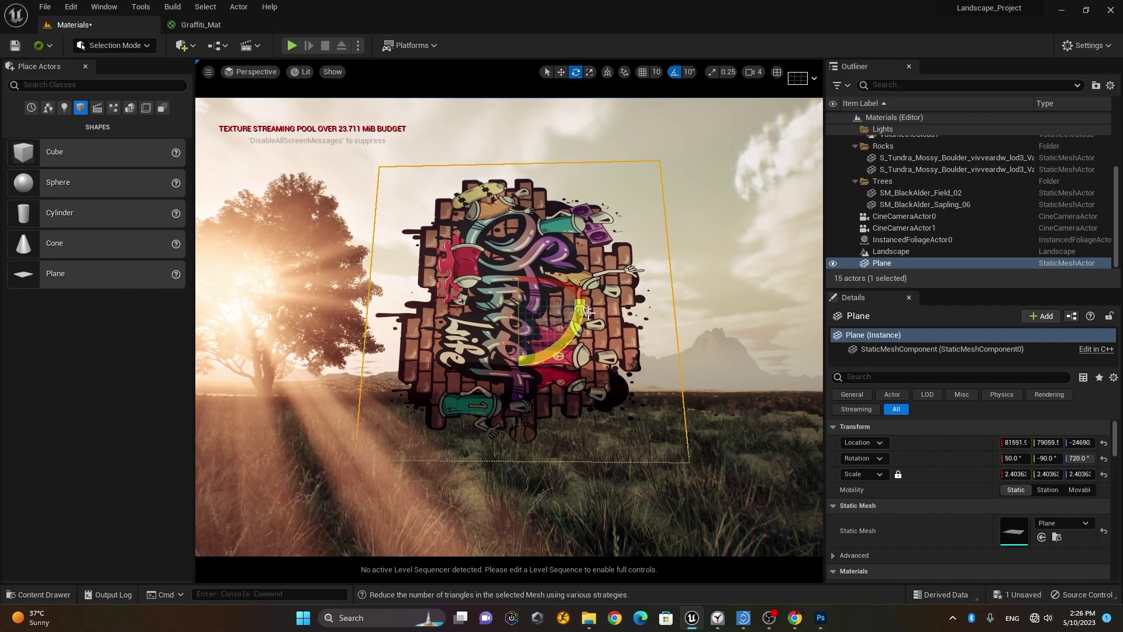
left_click_drag(546, 360, 588, 302)
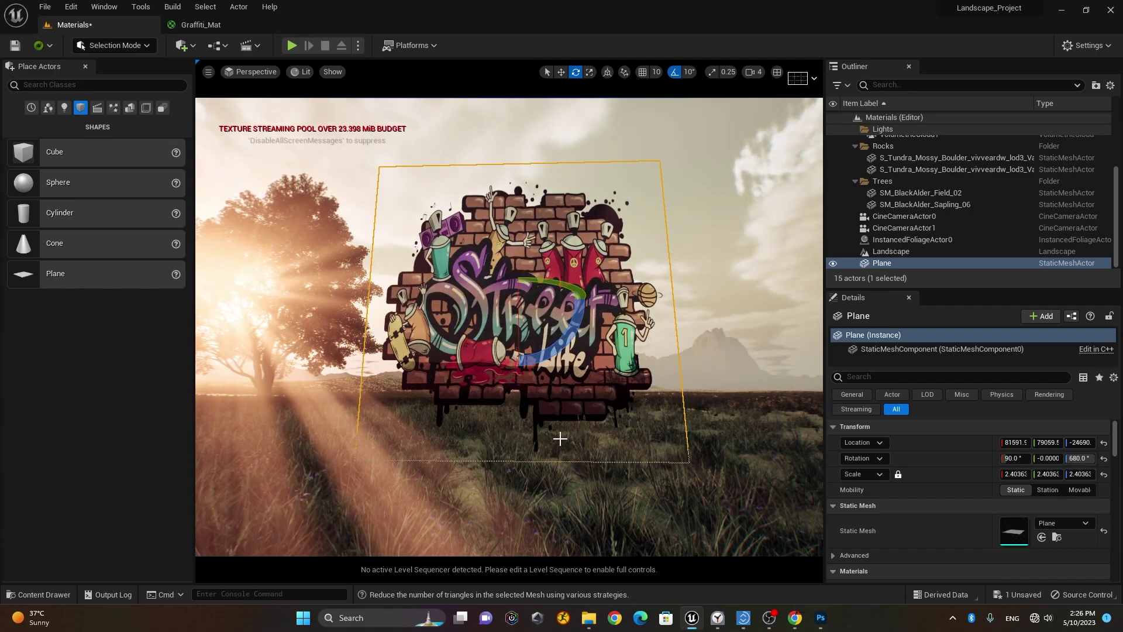
Step: Lower the graffiti plane slightly, look it over, then delete it from the level
key("w")
left_click_drag(518, 338, 520, 350)
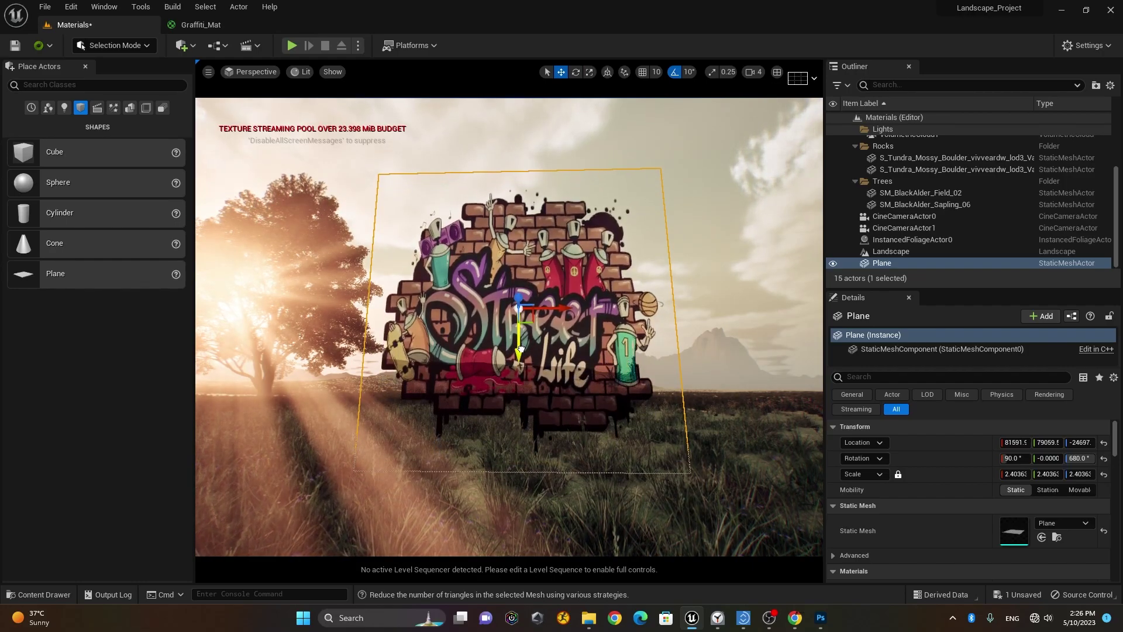
mouse_move(489, 487)
left_mouse_down("alt")
mouse_move(410, 486)
mouse_move(510, 449)
mouse_move(444, 451)
mouse_move(491, 450)
left_mouse_up("alt")
scroll(510, 449, "up", 5)
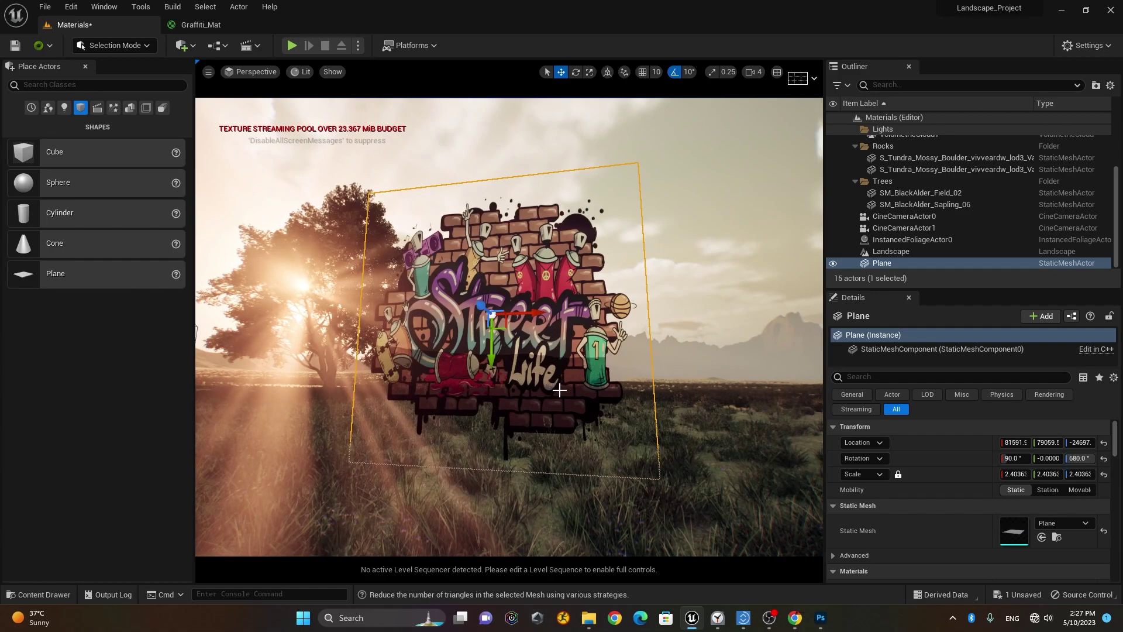
key("Delete")
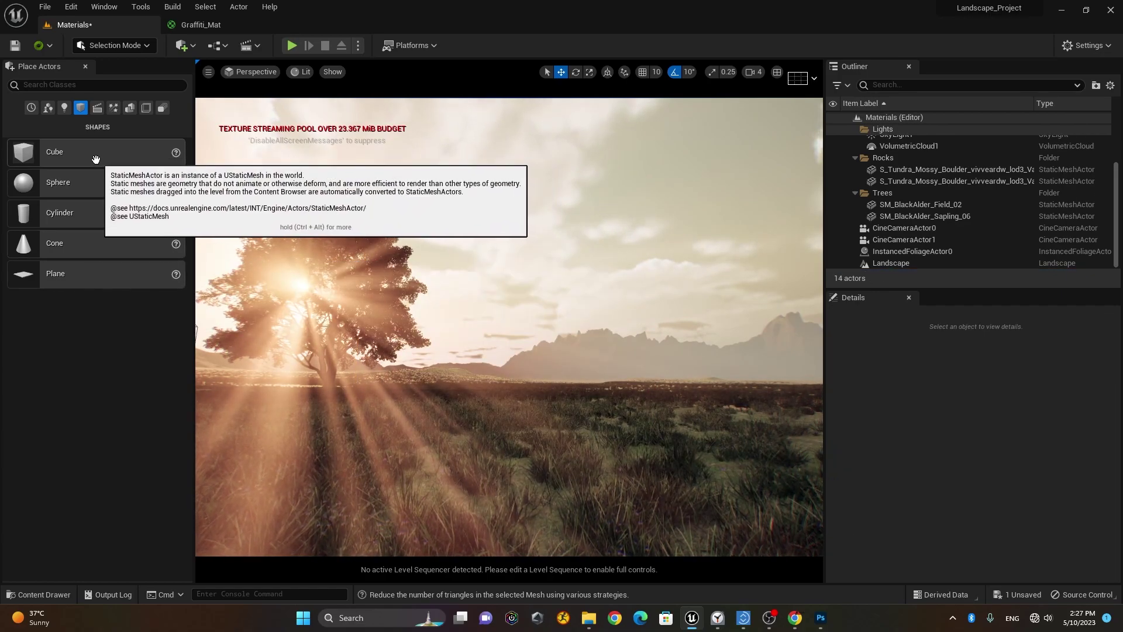
Step: Place a Cube on the landscape, scale it uniformly to about 1.683 and snap it onto the ground
left_click_drag(93, 160, 514, 467)
key("f")
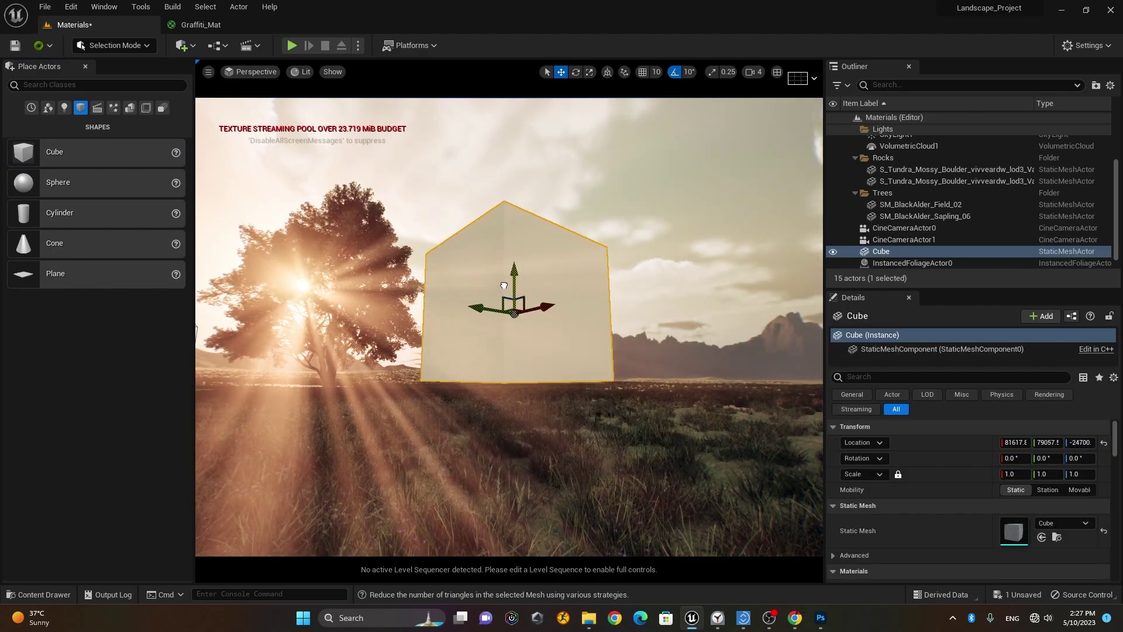
key("r")
left_click_drag(514, 310, 570, 255)
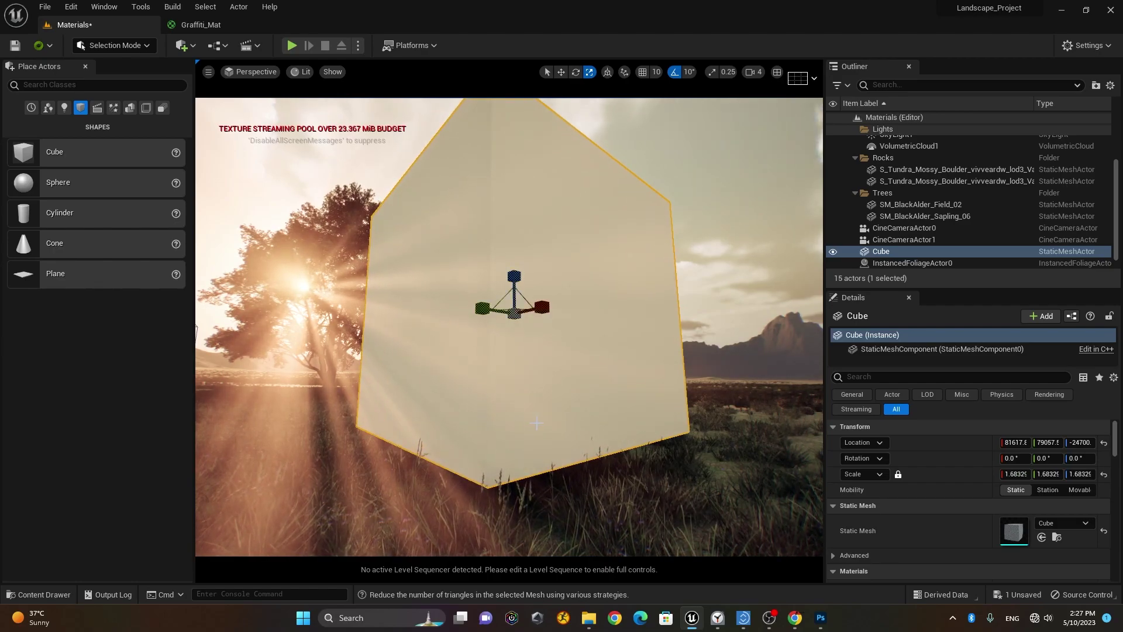
key("End")
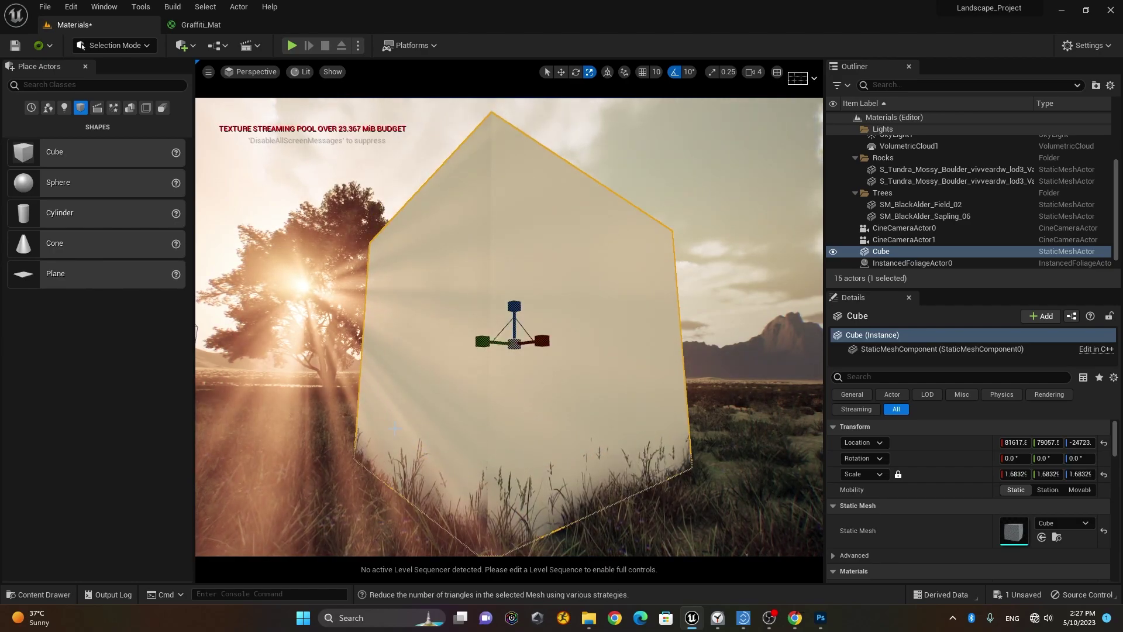
left_click_drag(402, 433, 662, 487, "alt")
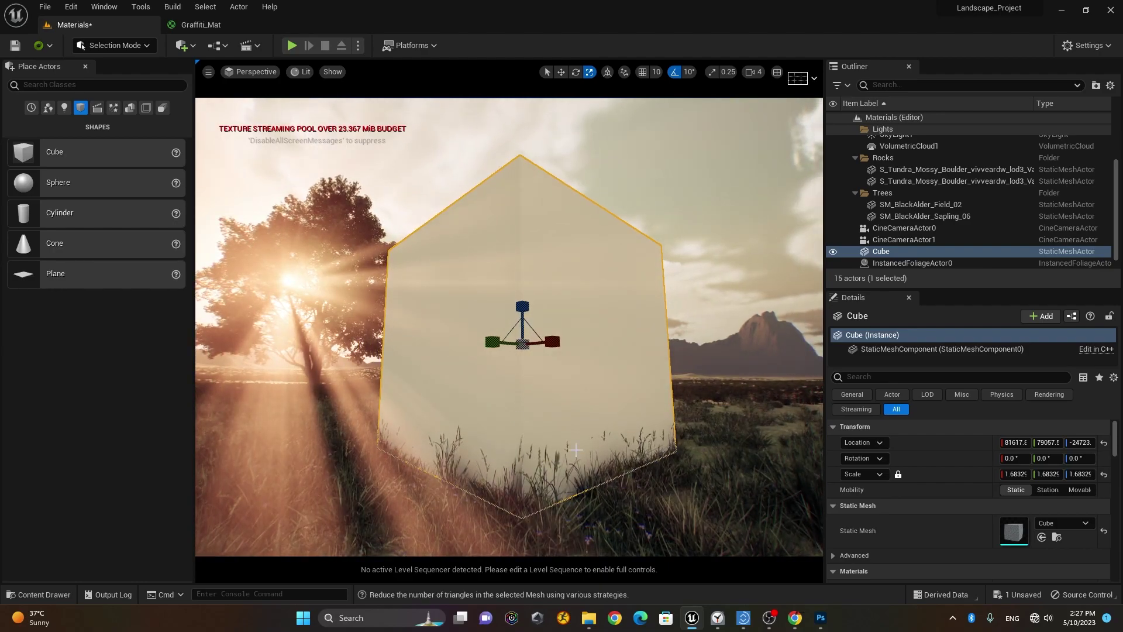
key("w")
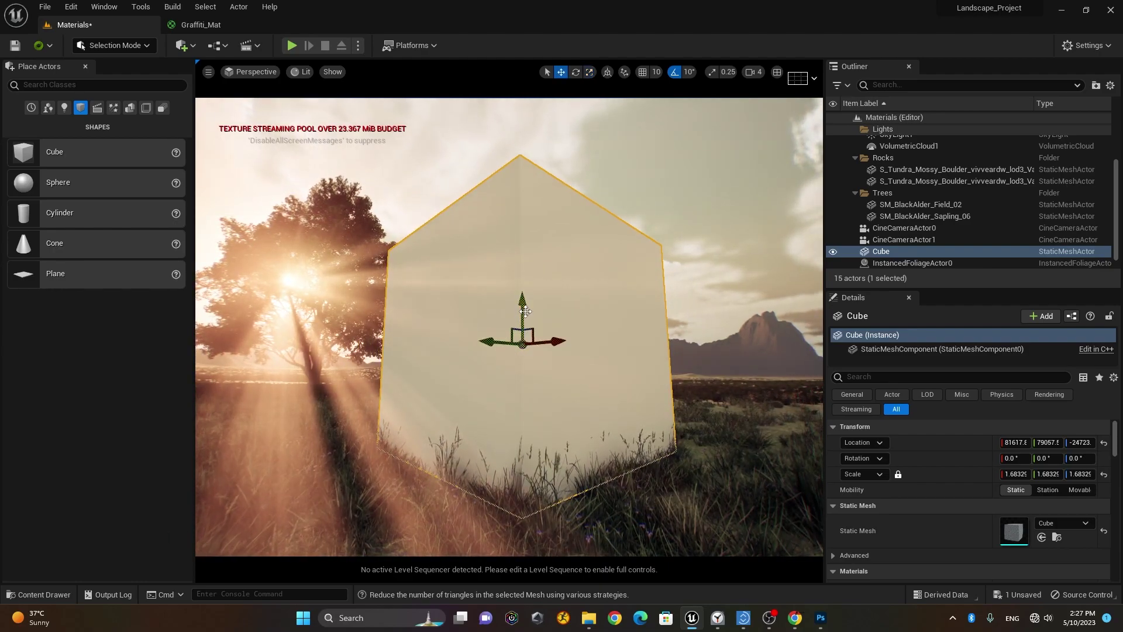
left_click_drag(520, 341, 522, 263)
key("End")
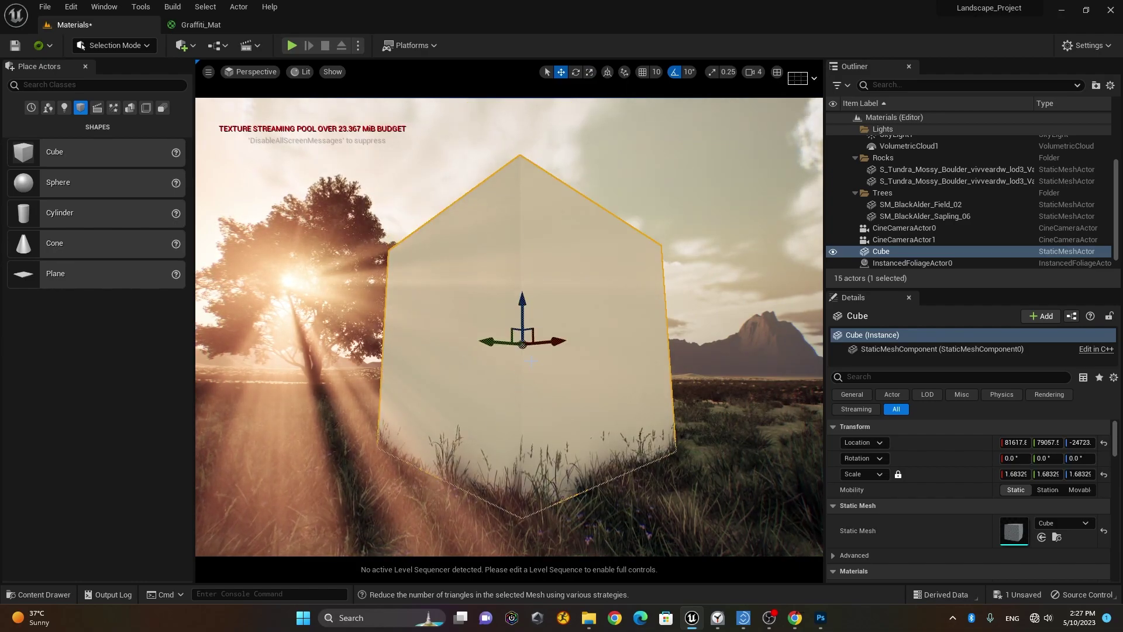
left_click(44, 594)
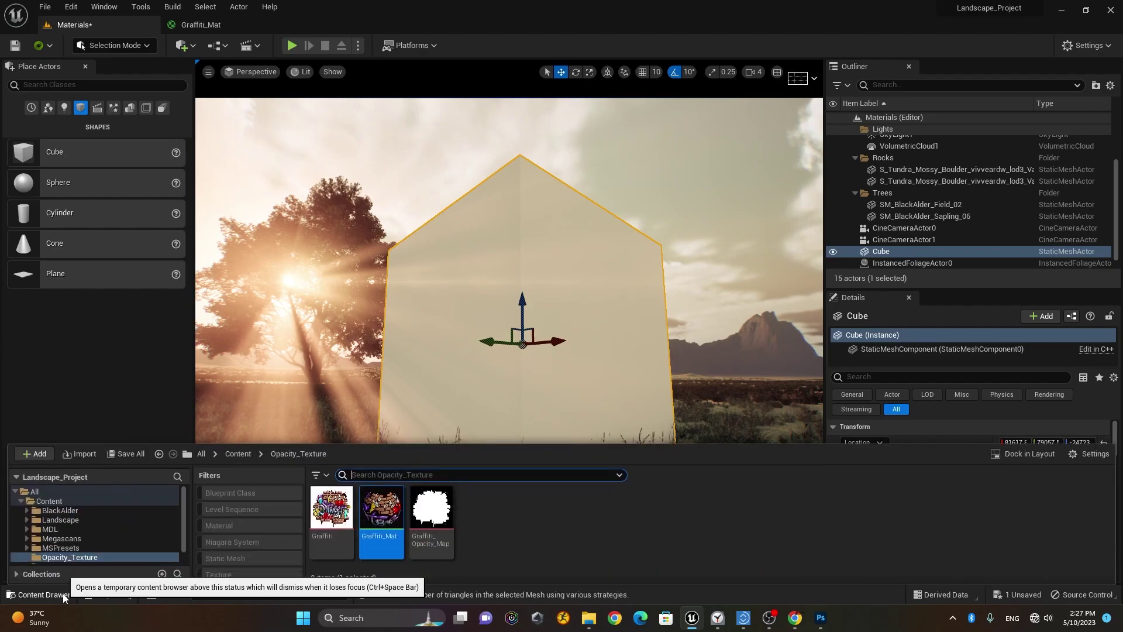
Step: Apply Brick_Mat_Inst from the Texture folder to the cube and rotate it -10° about Z
left_click(102, 559)
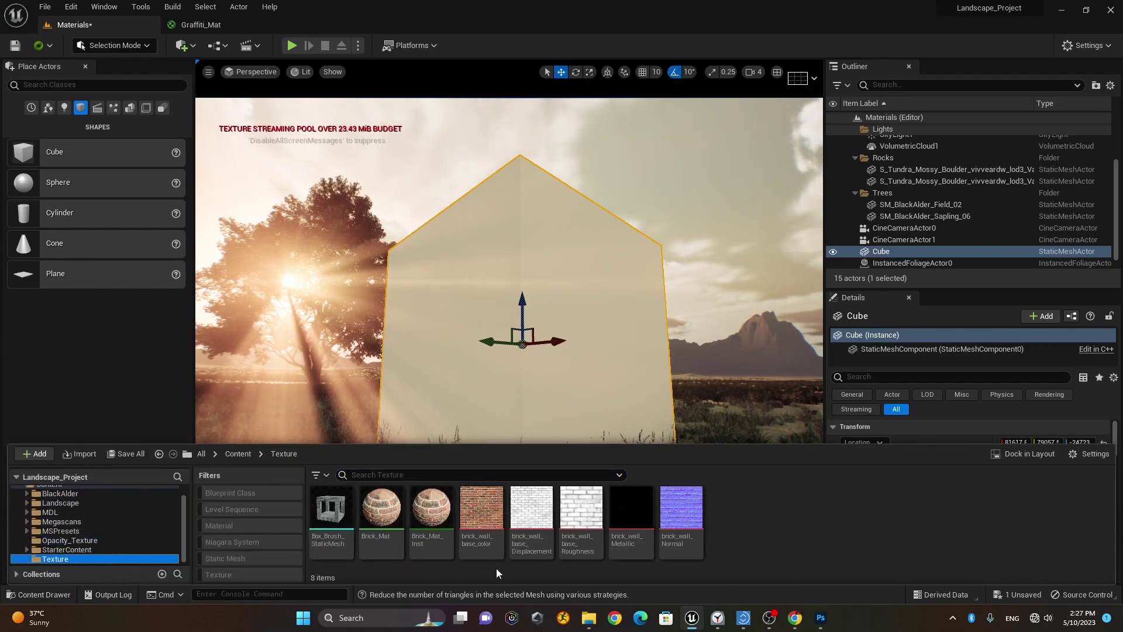
left_click_drag(431, 509, 589, 378)
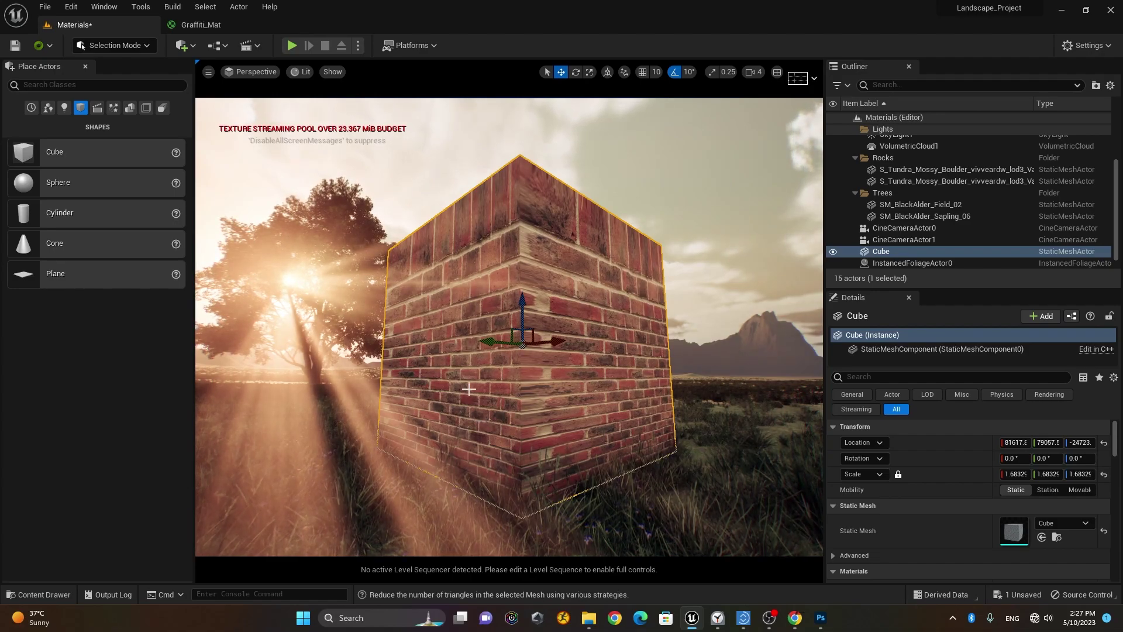
key("e")
left_click_drag(496, 337, 586, 342)
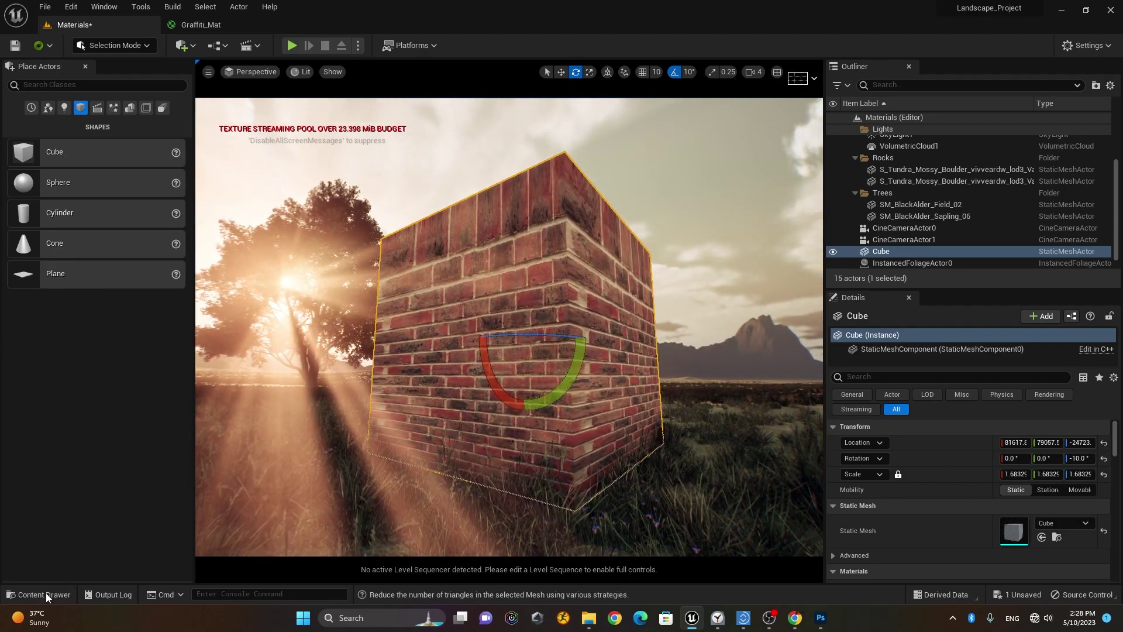
Step: Open Graffiti_Mat from the Opacity_Texture folder in the Content Drawer
left_click(46, 593)
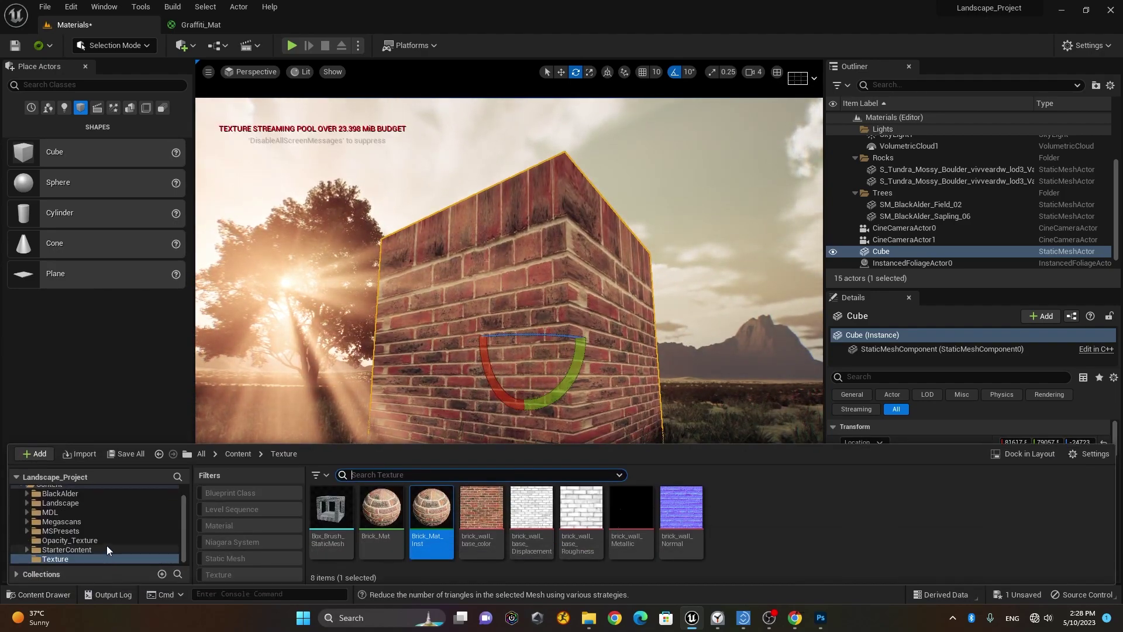
left_click(69, 540)
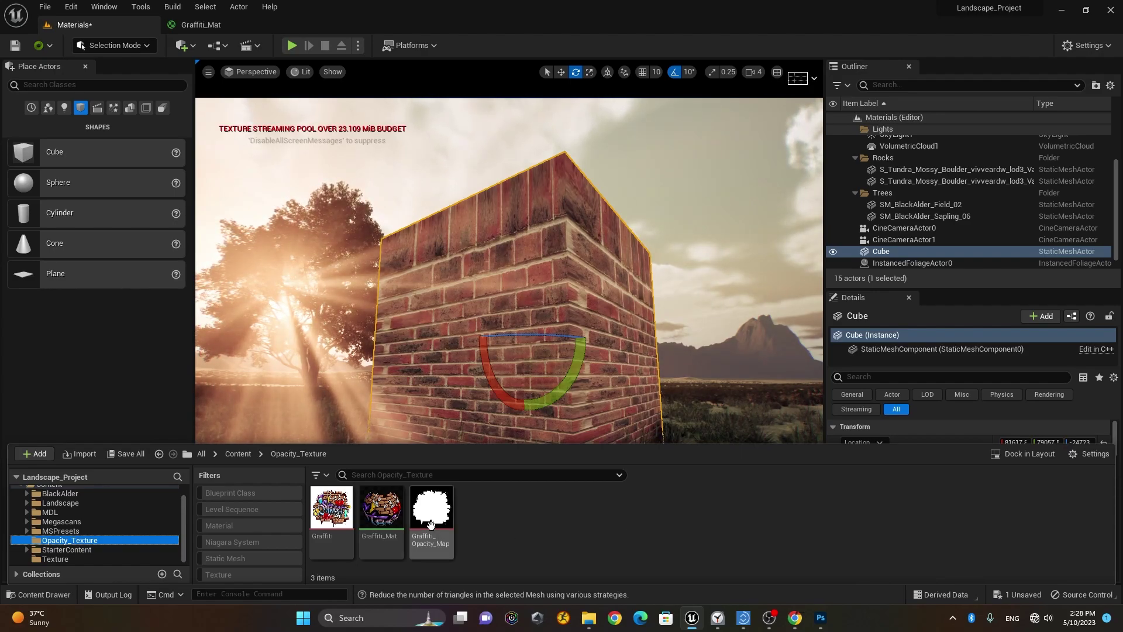
double_click(380, 507)
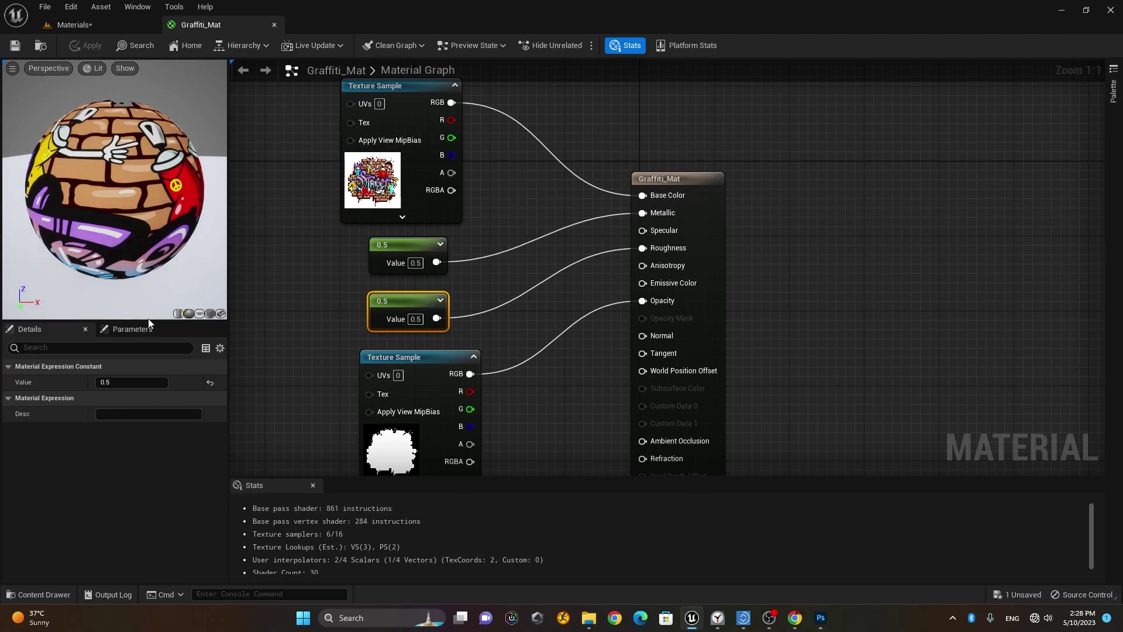
Step: Set Graffiti_Mat's Material Domain to Deferred Decal and save the material
left_click(689, 180)
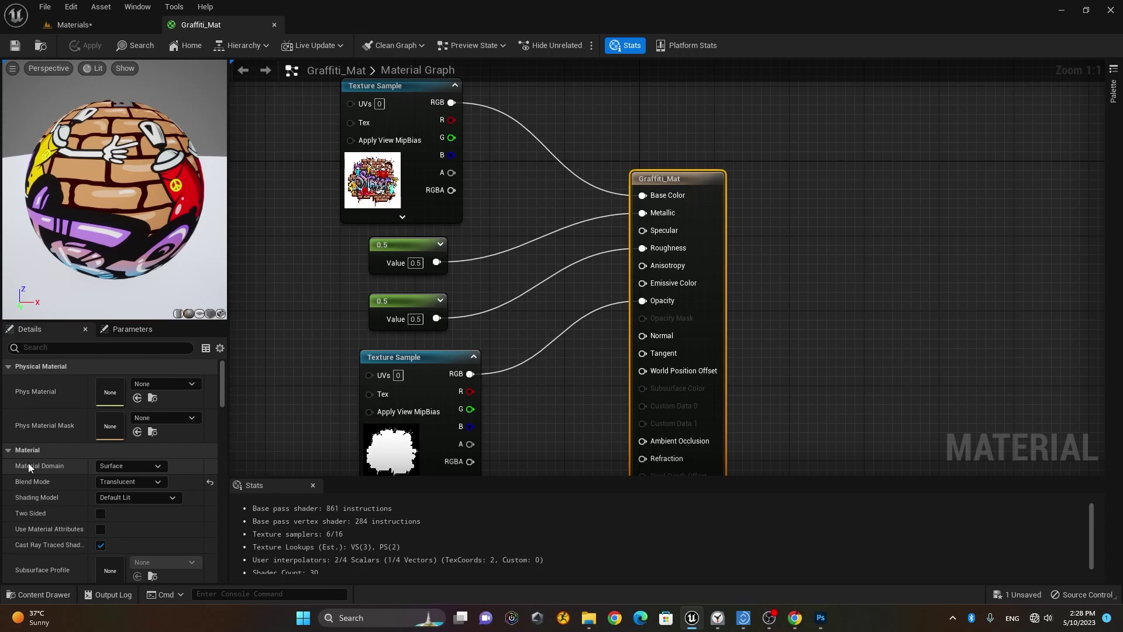
left_click(116, 467)
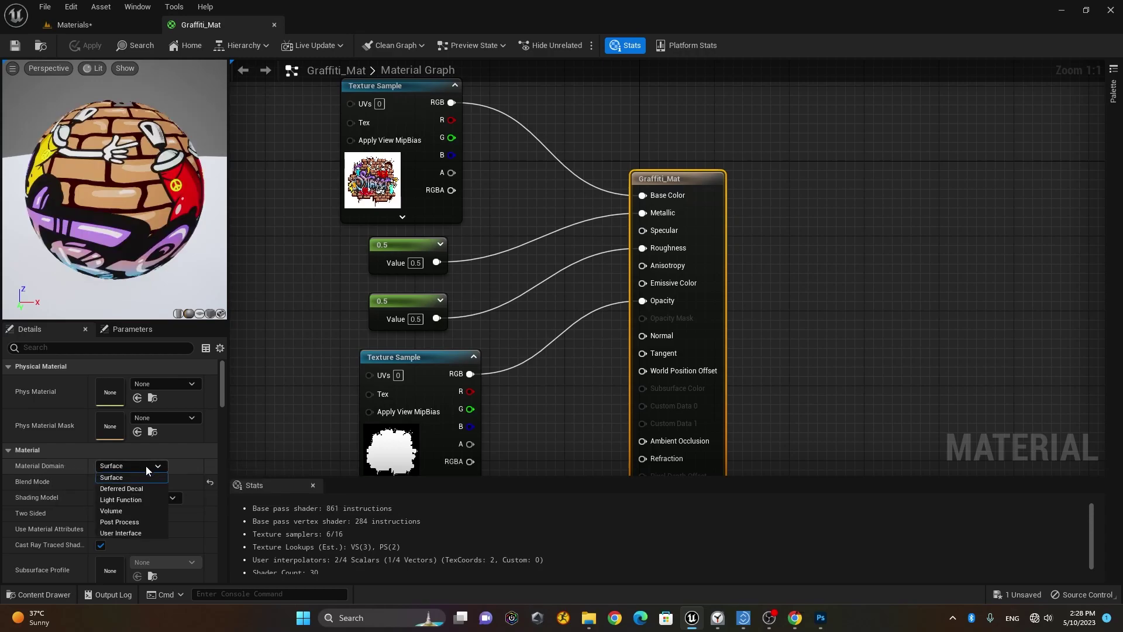
left_click(153, 489)
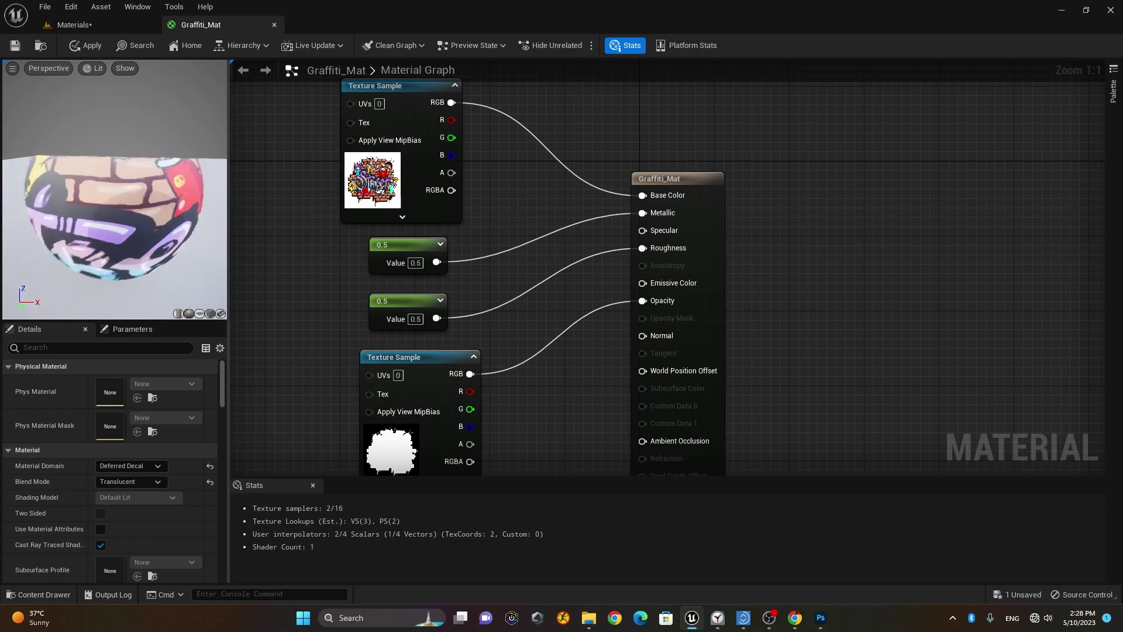
mouse_move(146, 234)
left_mouse_down()
mouse_move(111, 245)
mouse_move(134, 222)
left_mouse_up()
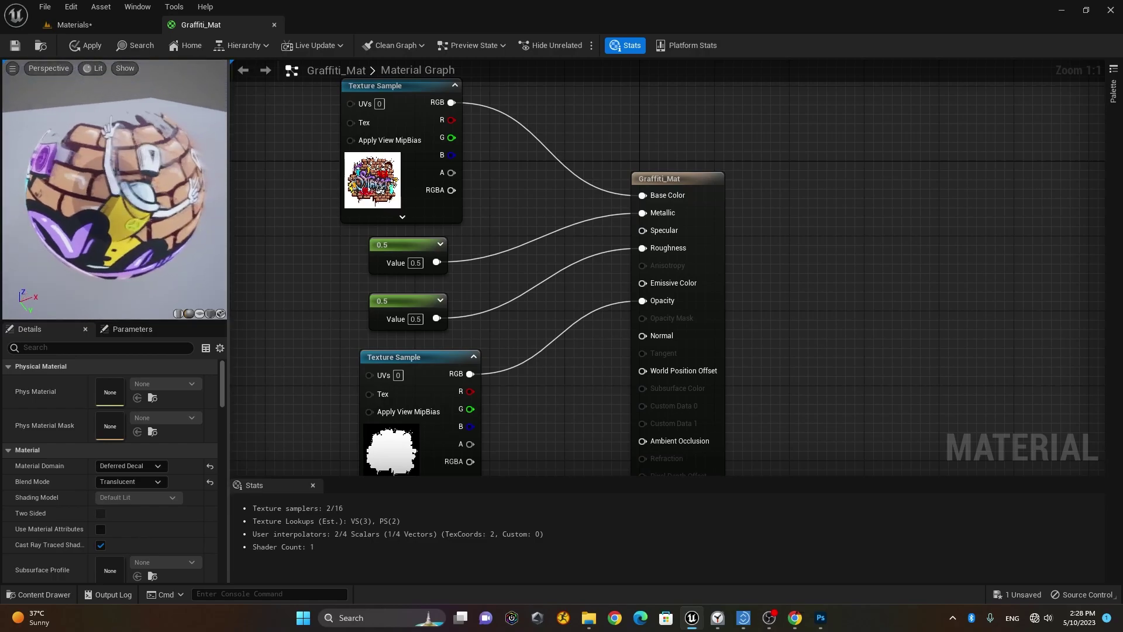
left_click_drag(134, 222, 152, 228)
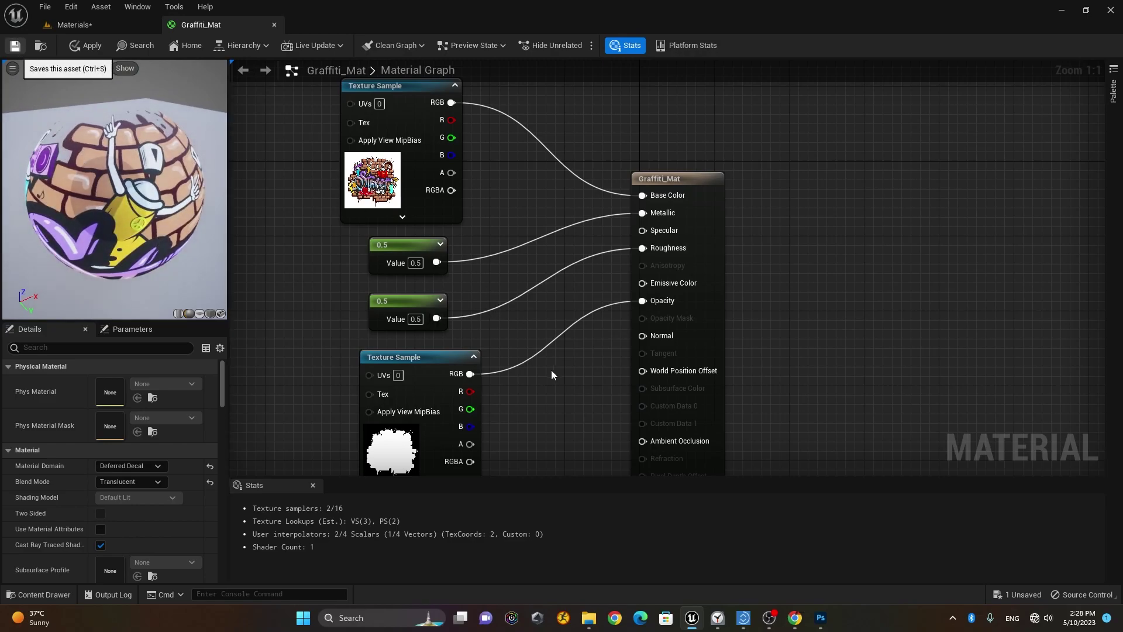
key("ctrl+s")
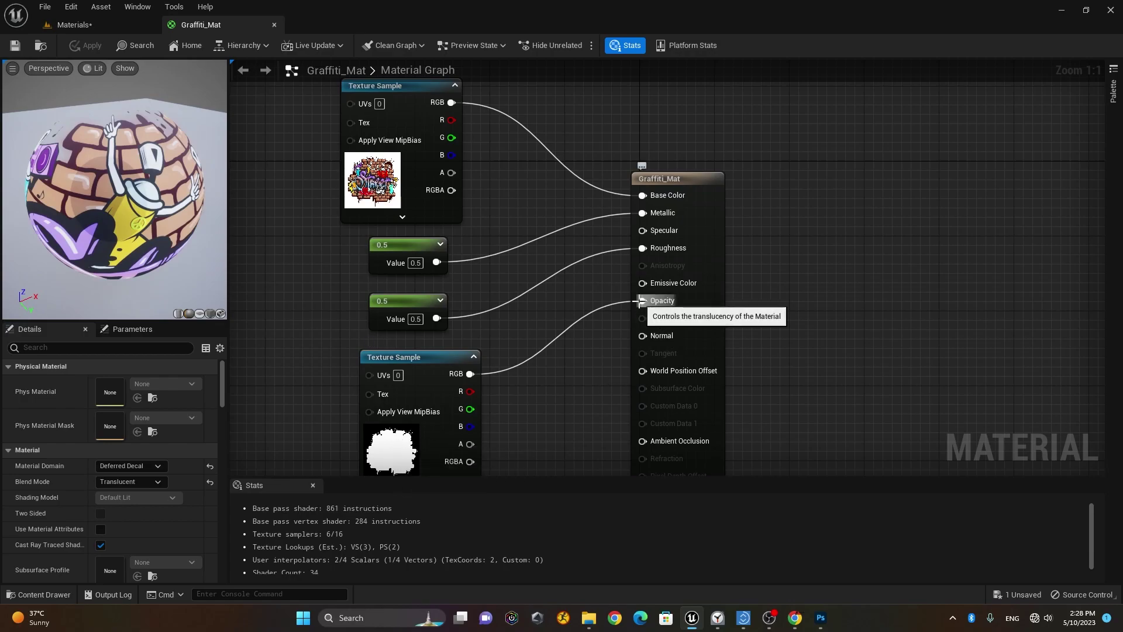
left_click(643, 300, "alt")
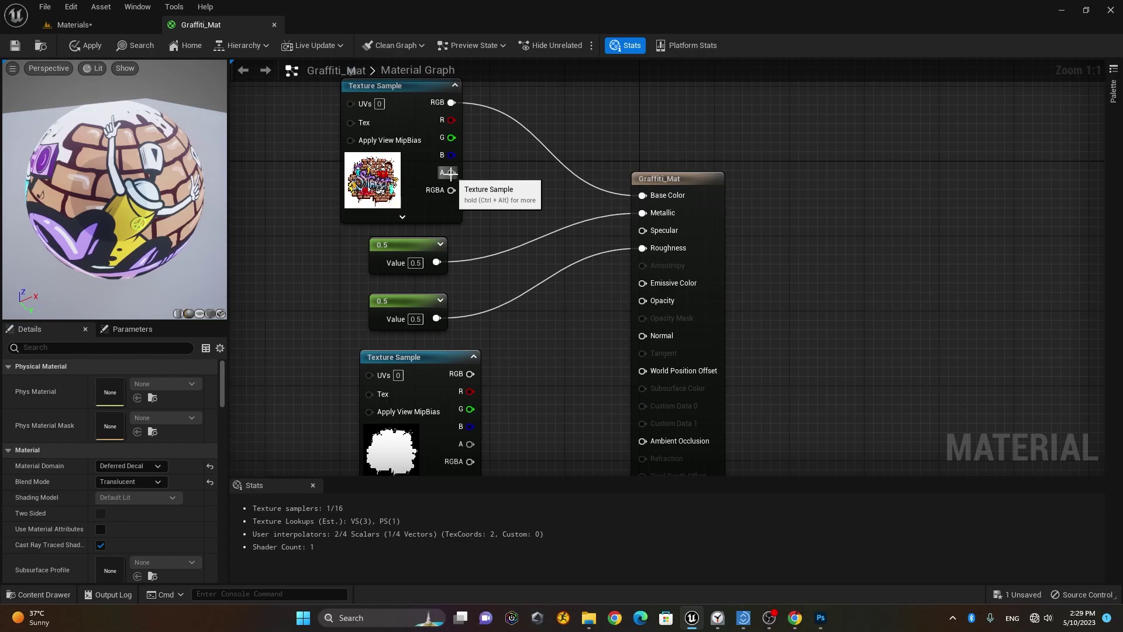
left_click_drag(450, 173, 650, 301)
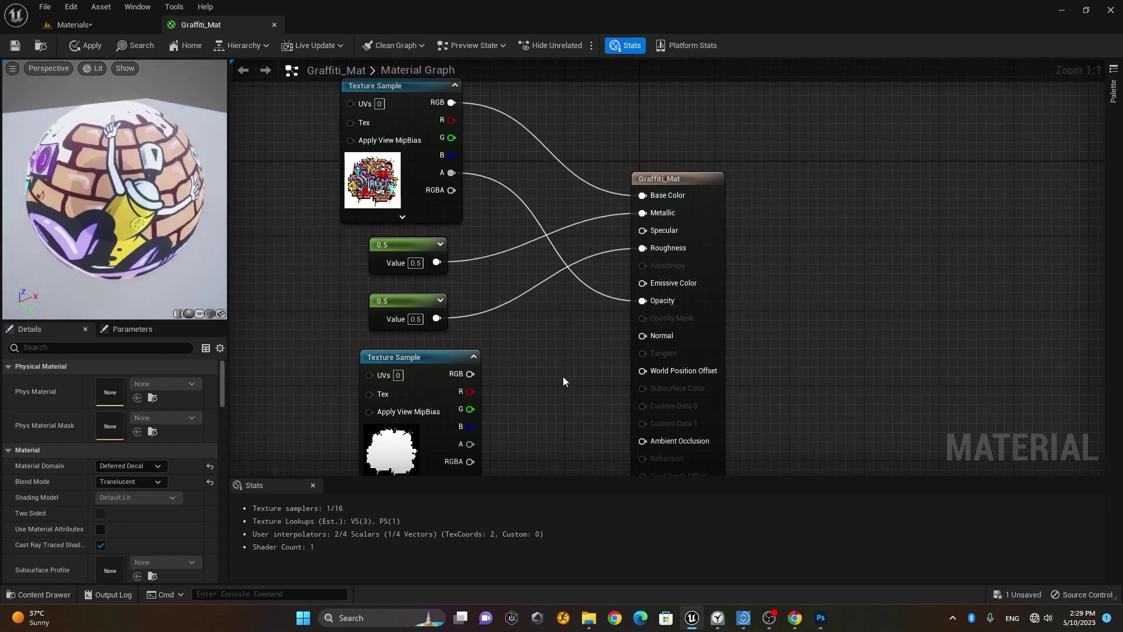
left_click_drag(135, 242, 138, 275)
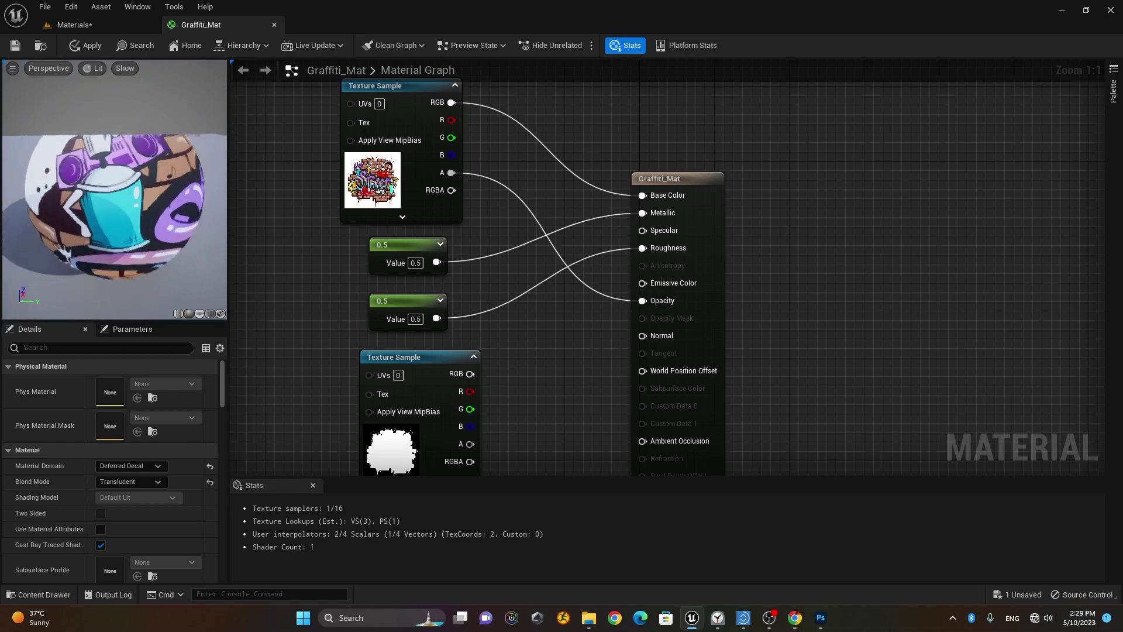
left_click_drag(135, 242, 138, 207)
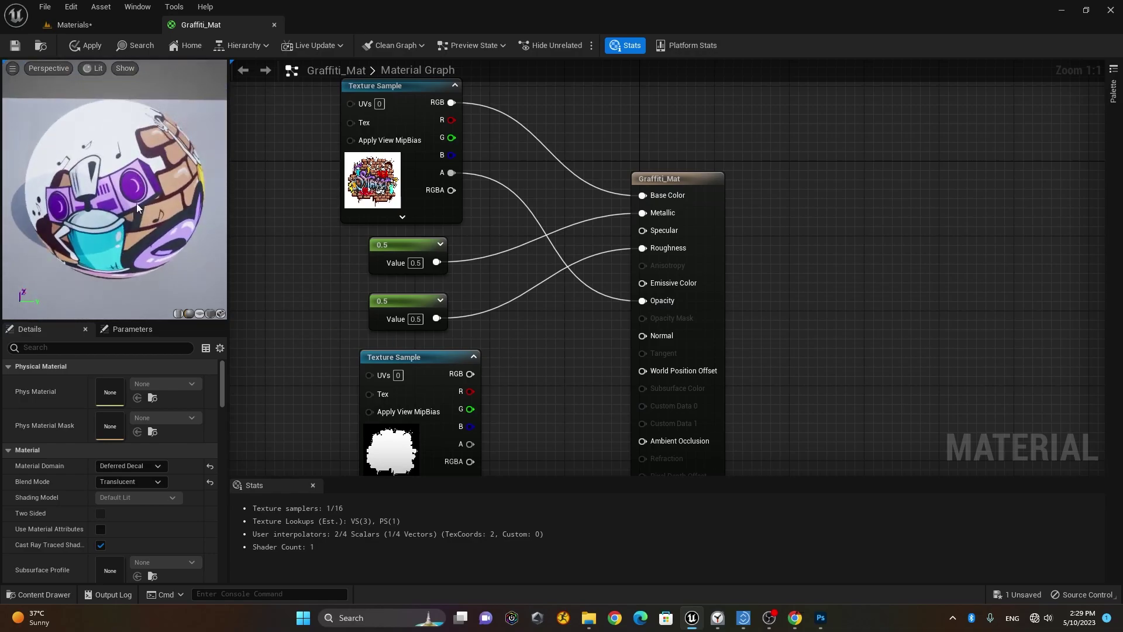
left_click_drag(470, 373, 642, 301)
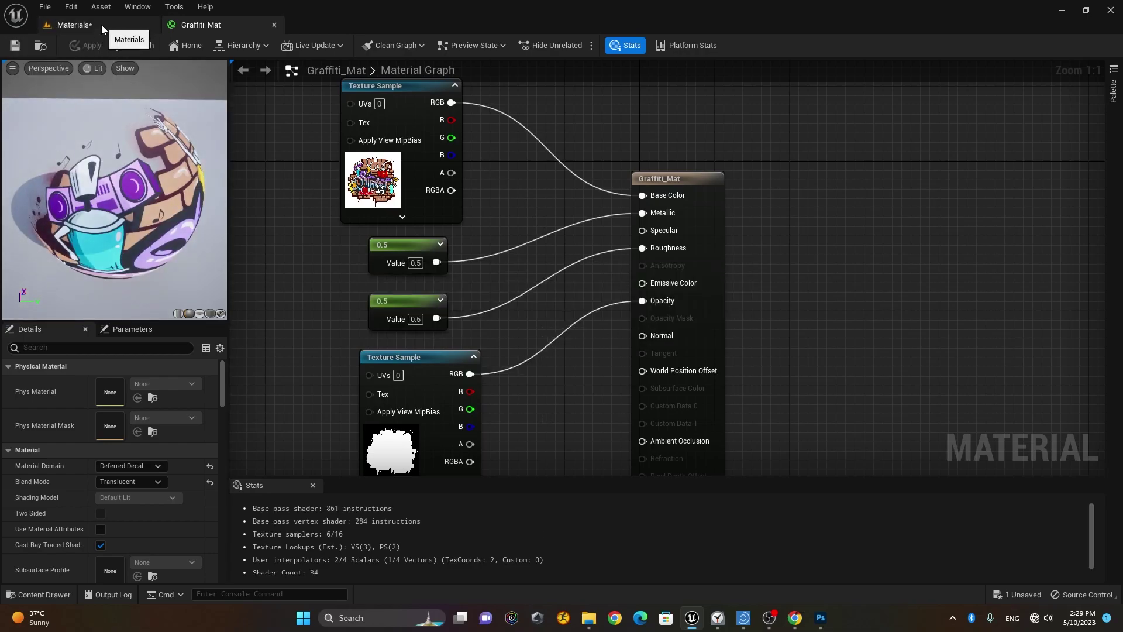
Step: Drop Graffiti_Mat onto the brick cube as a decal, turned toward the wall and shrunk
left_click(100, 24)
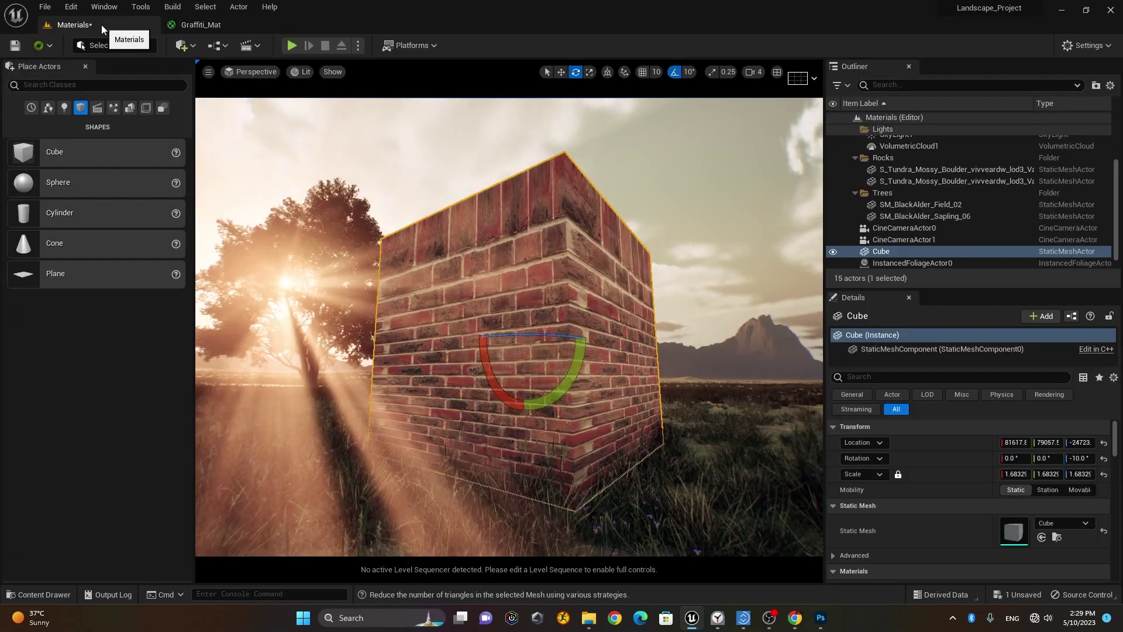
left_click(41, 594)
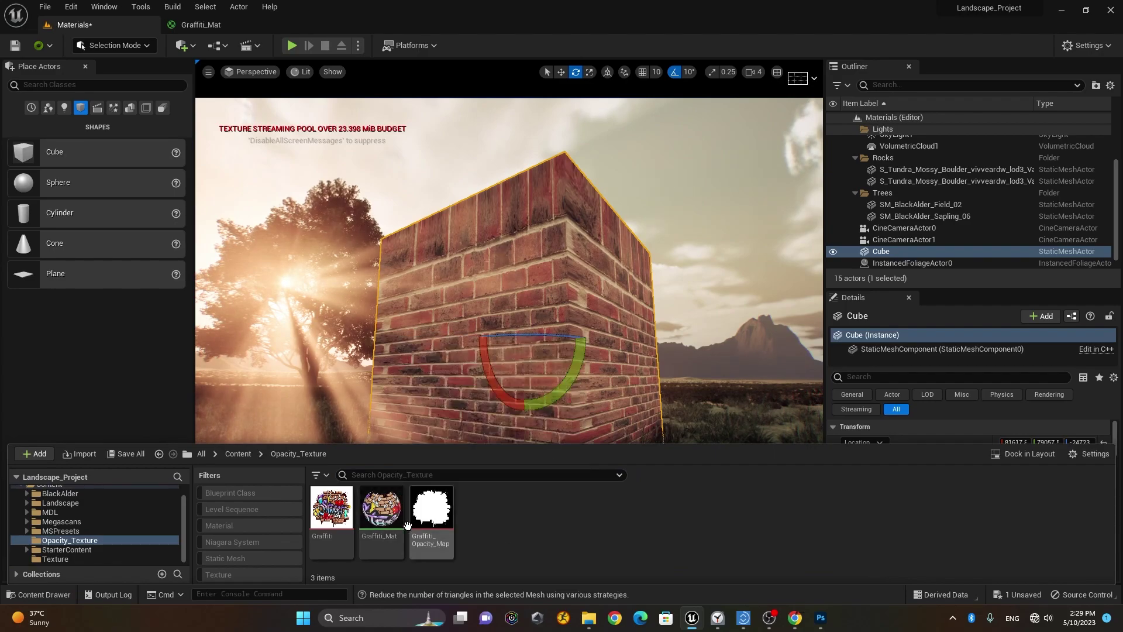
mouse_move(387, 518)
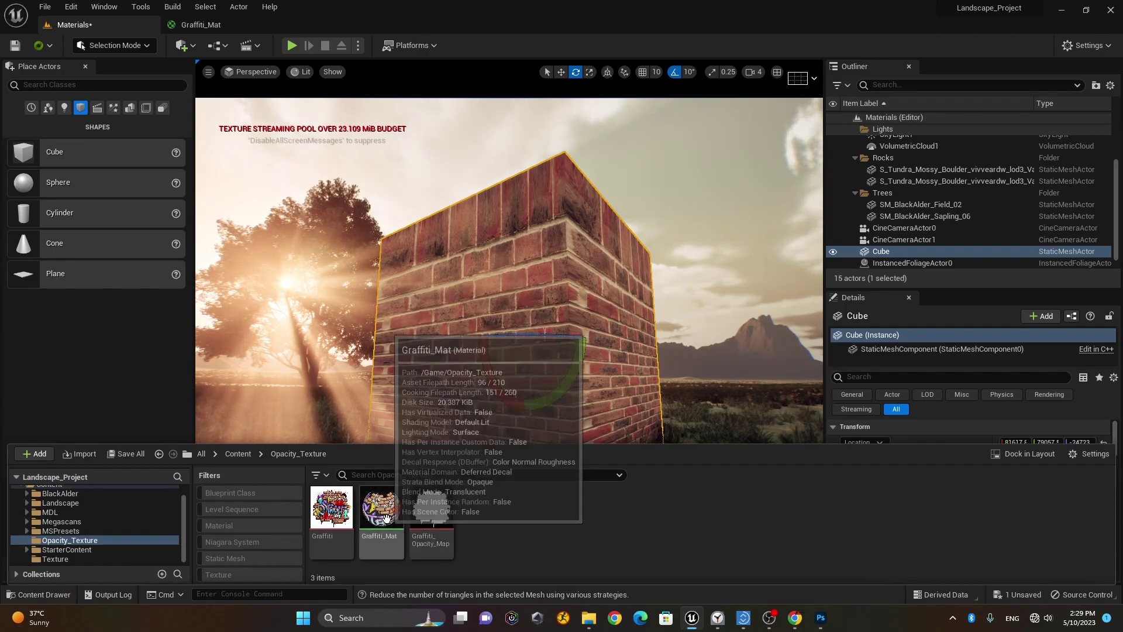
mouse_move(387, 518)
left_mouse_down()
mouse_move(467, 289)
mouse_move(461, 348)
left_mouse_up()
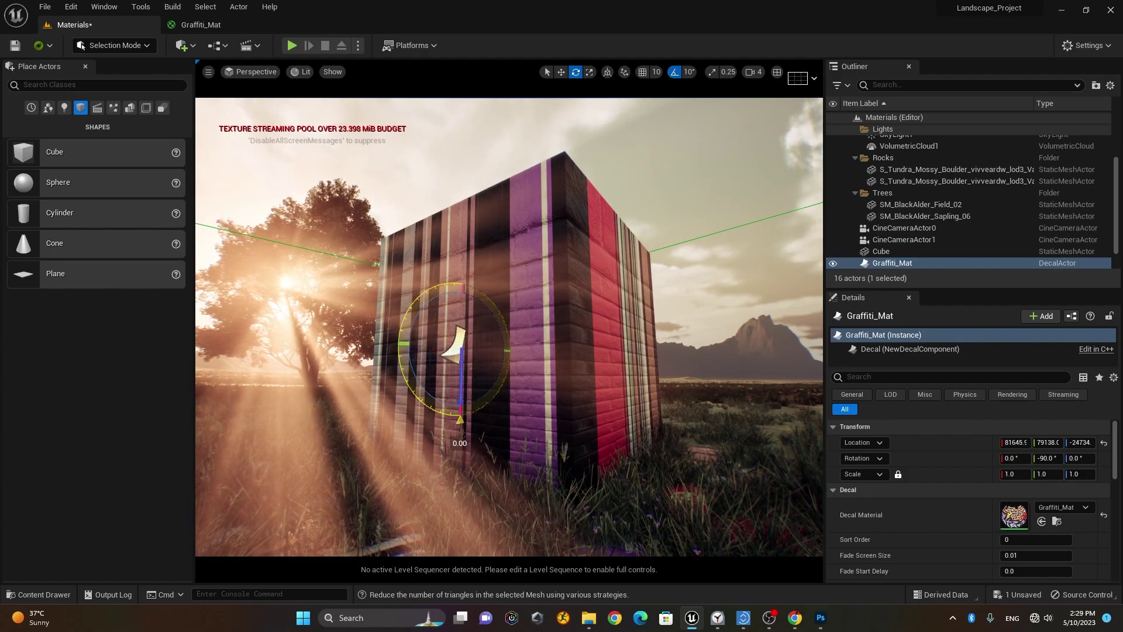
mouse_move(460, 419)
left_mouse_down()
mouse_move(394, 357)
mouse_move(394, 342)
left_mouse_up()
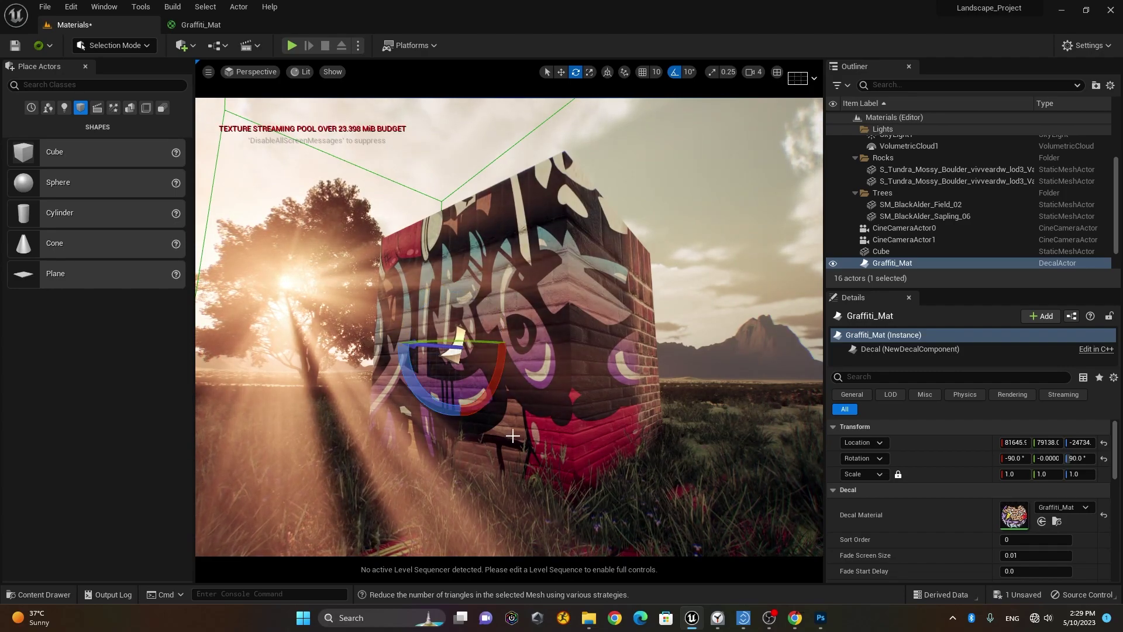
mouse_move(462, 350)
left_mouse_down()
mouse_move(445, 374)
mouse_move(470, 344)
mouse_move(507, 344)
mouse_move(507, 329)
left_mouse_up()
Step: Frame the cube and slide the decal along the front wall into position
key("e")
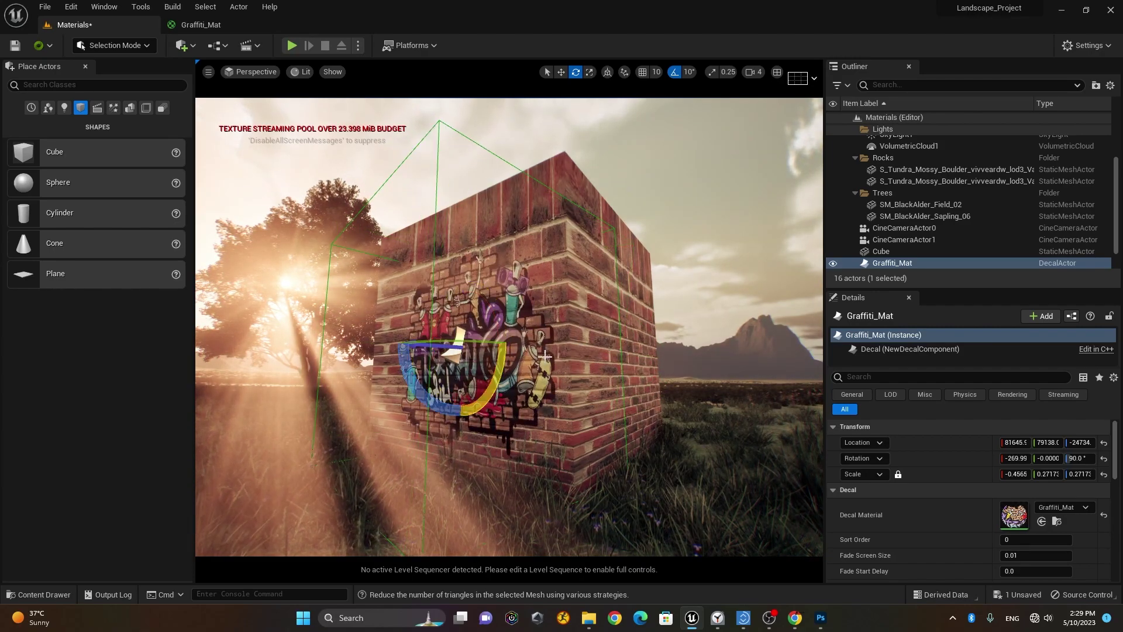
key("w")
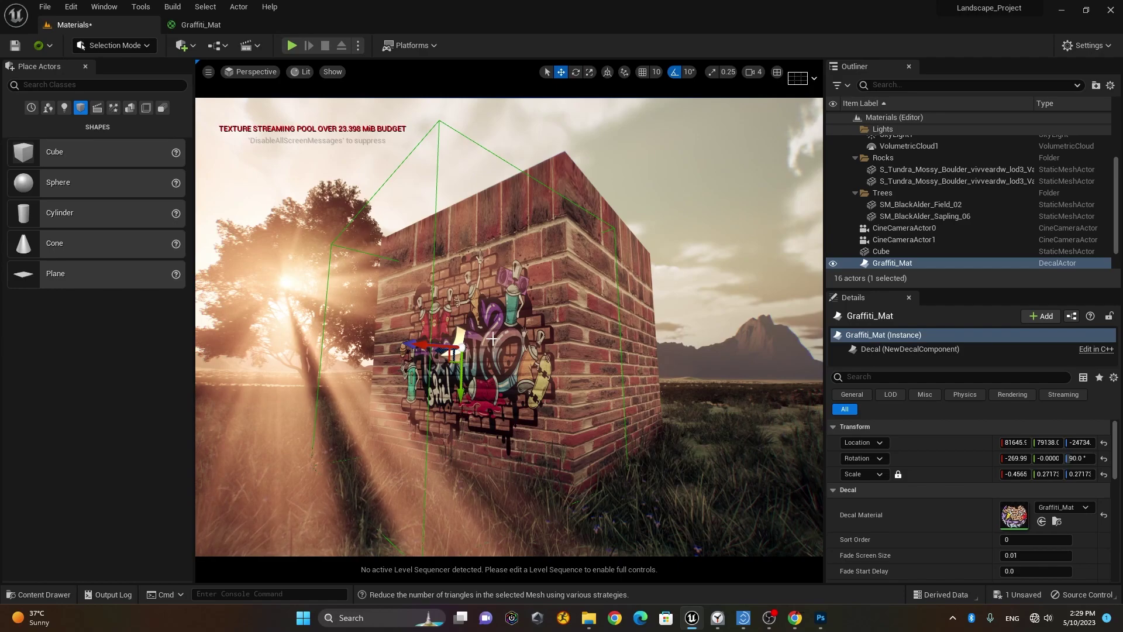
key("f")
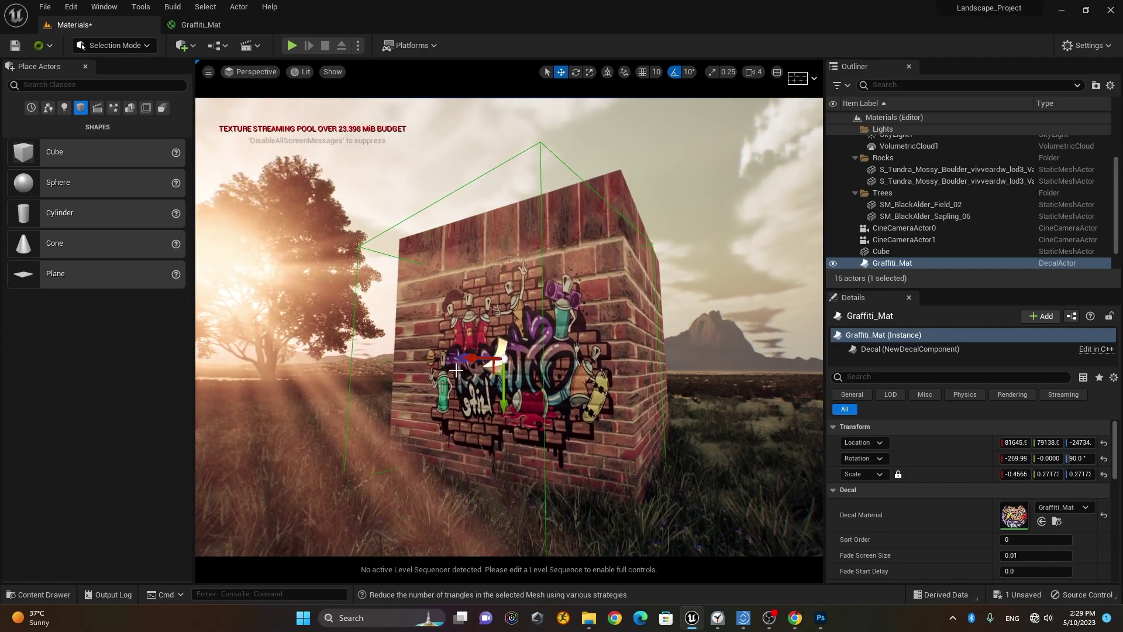
middle_click_drag(473, 374, 472, 397)
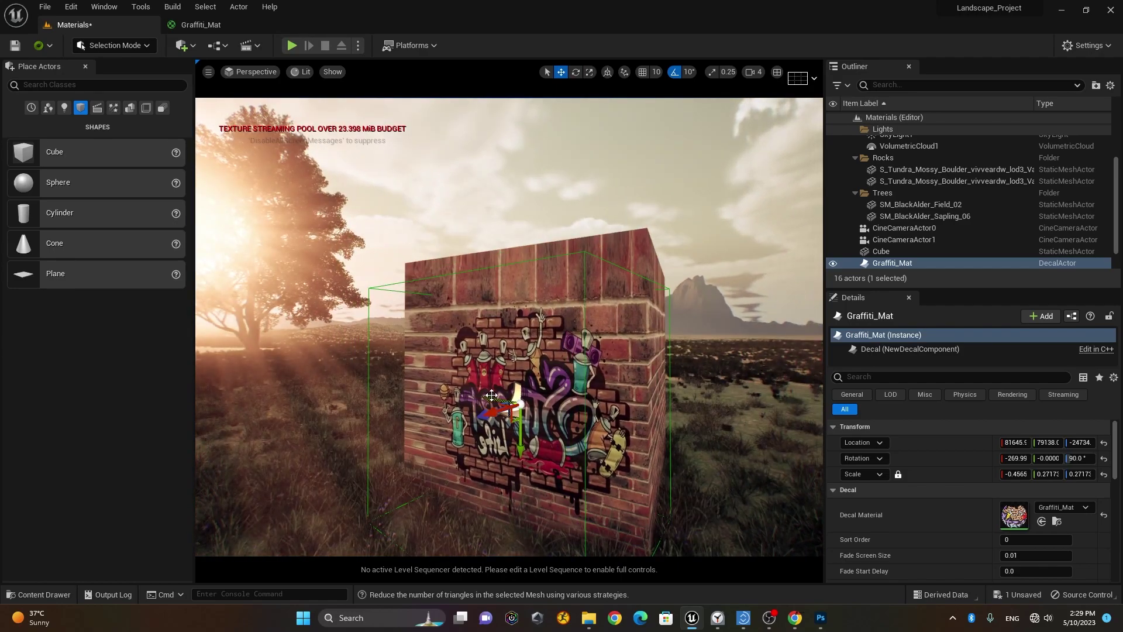
mouse_move(491, 396)
left_mouse_down()
mouse_move(500, 442)
mouse_move(515, 424)
left_mouse_up()
scroll(509, 327, "up", 2)
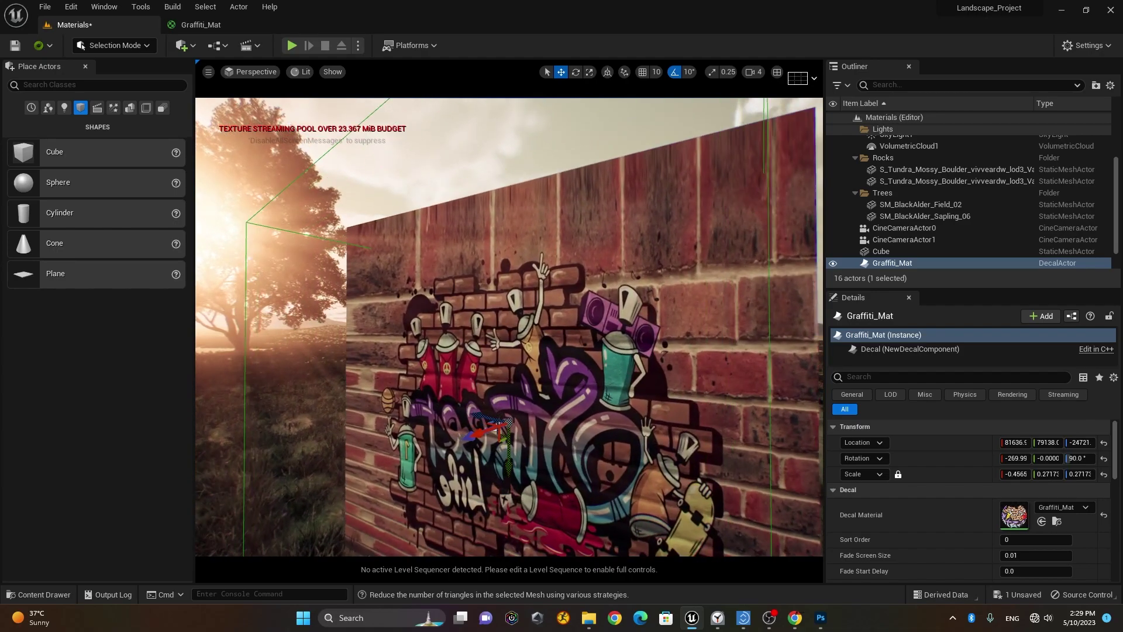
scroll(509, 327, "up", 1)
scroll(509, 326, "up", 1)
scroll(488, 416, "up", 1)
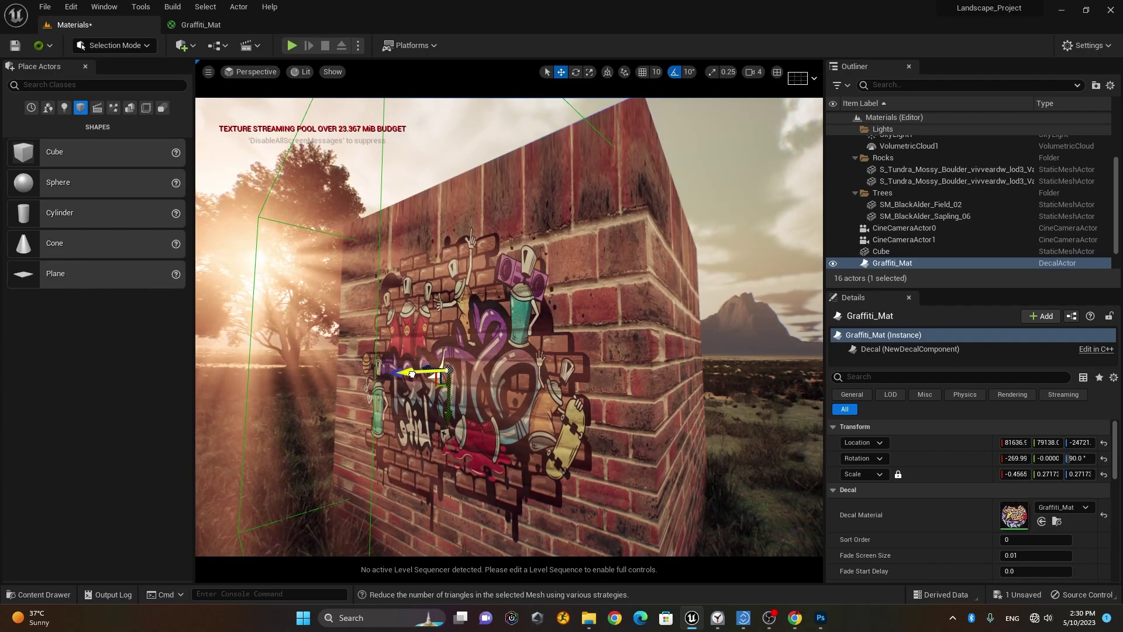
left_click_drag(412, 374, 523, 362)
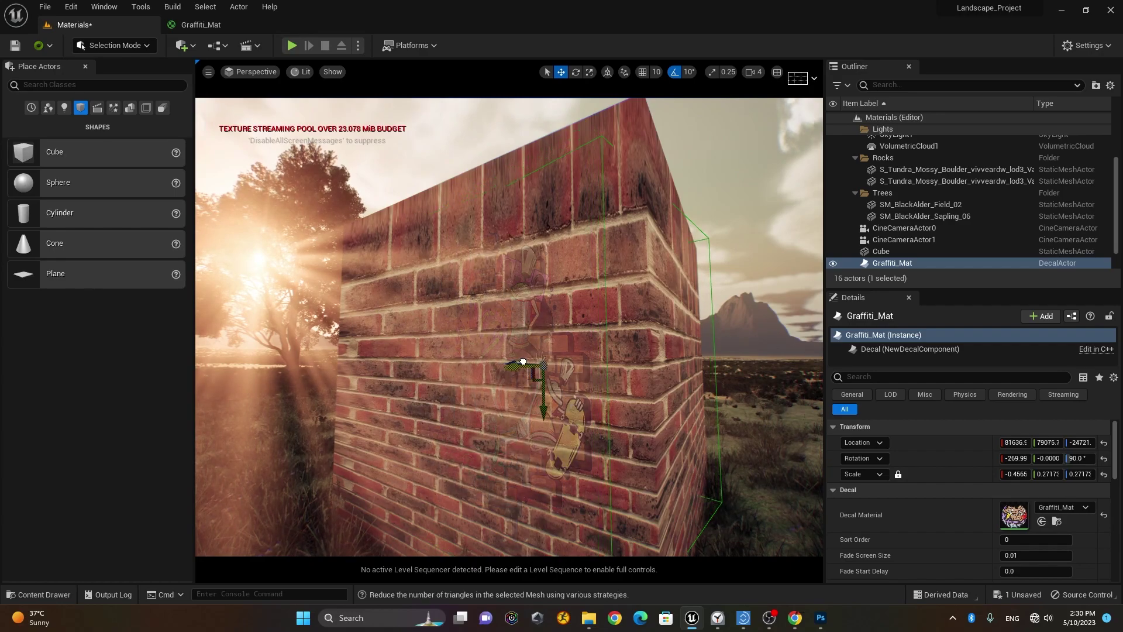
left_click_drag(523, 362, 483, 370)
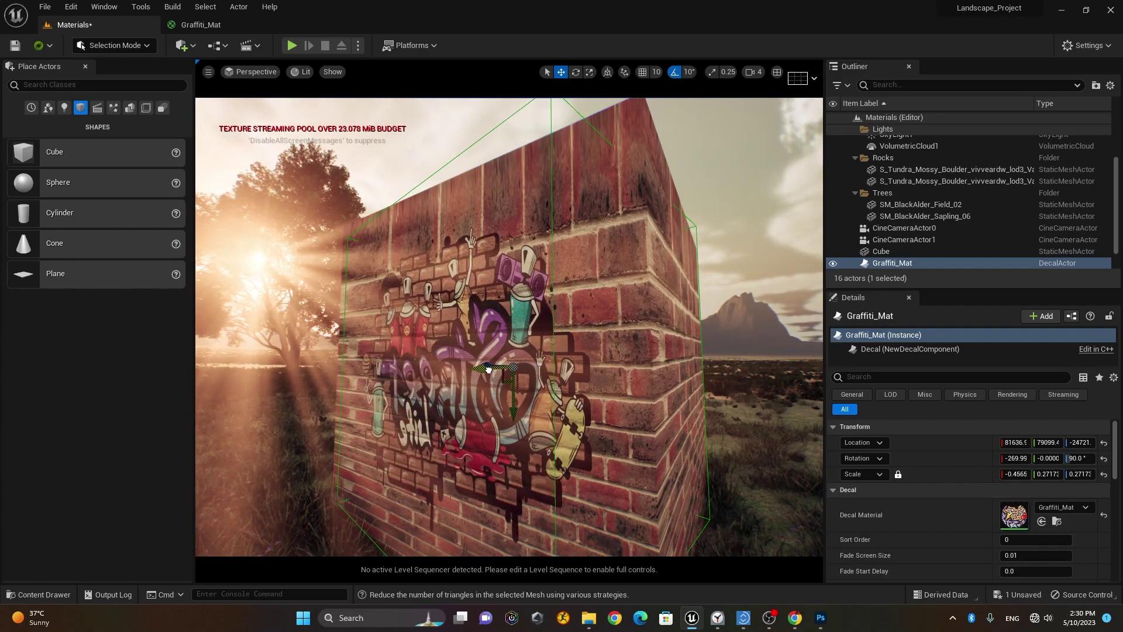
mouse_move(552, 358)
left_mouse_down()
mouse_move(564, 378)
mouse_move(558, 326)
mouse_move(561, 363)
left_mouse_up()
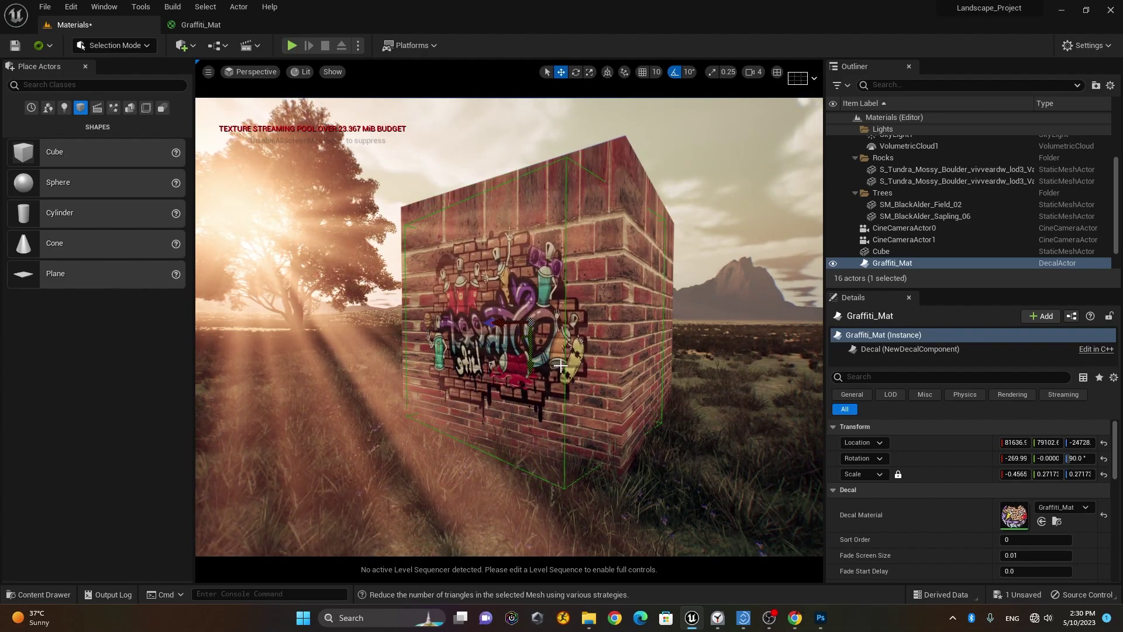
Step: Rotate the graffiti decal, drop it to the grass at the cube's base, and inspect it from above
left_click_drag(498, 280, 475, 321)
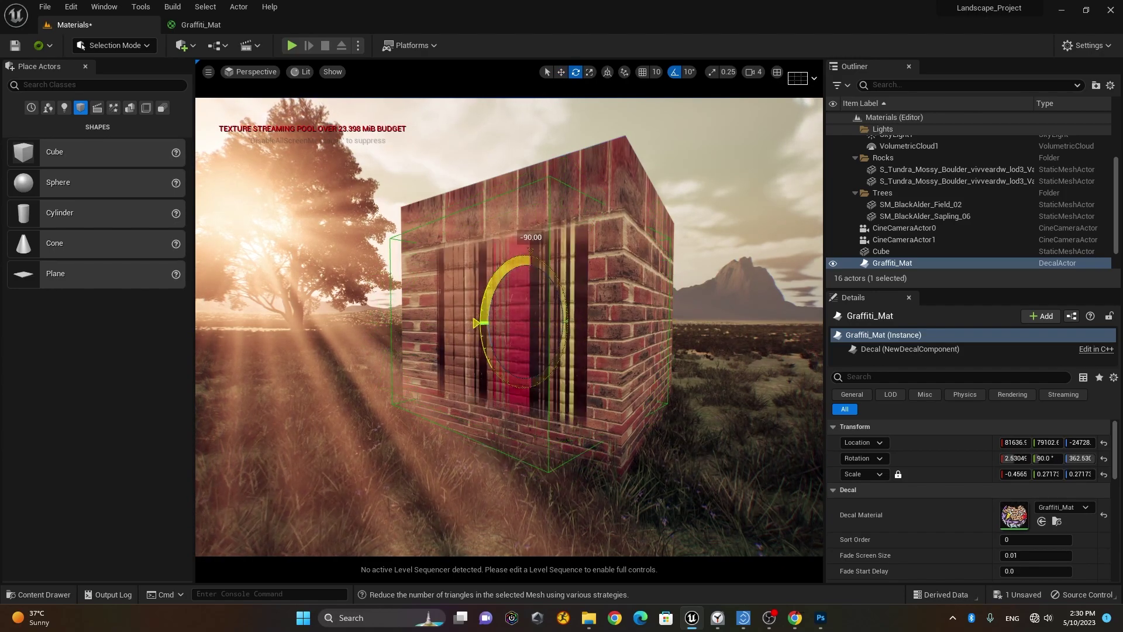
left_click_drag(534, 284, 549, 478)
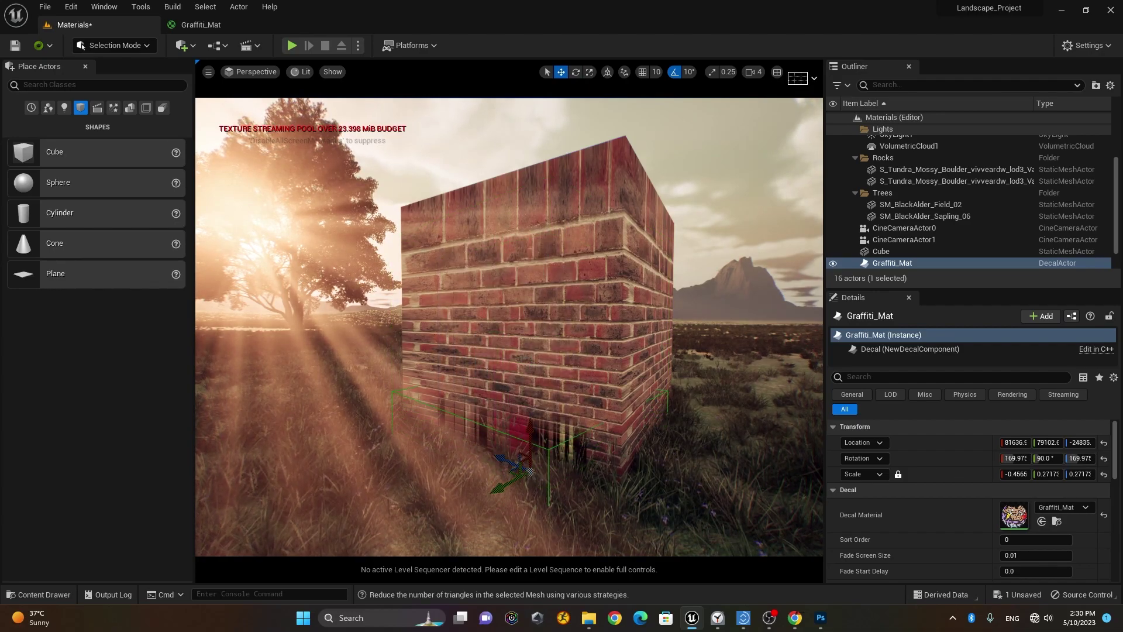
left_click_drag(508, 465, 508, 465, "alt")
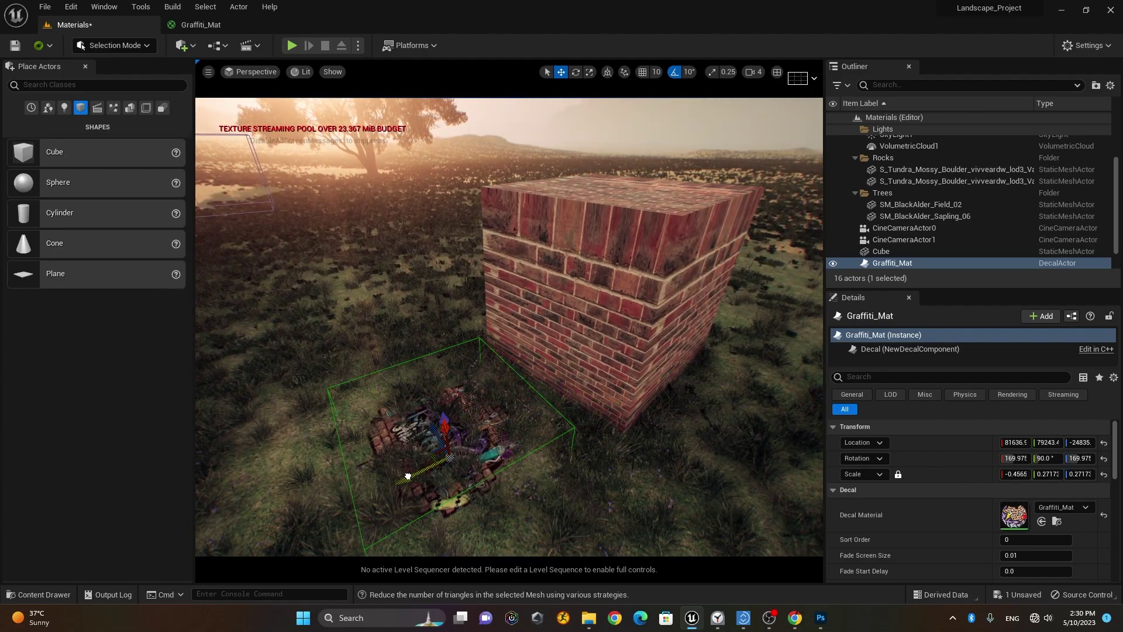
left_click_drag(408, 476, 544, 458, "alt")
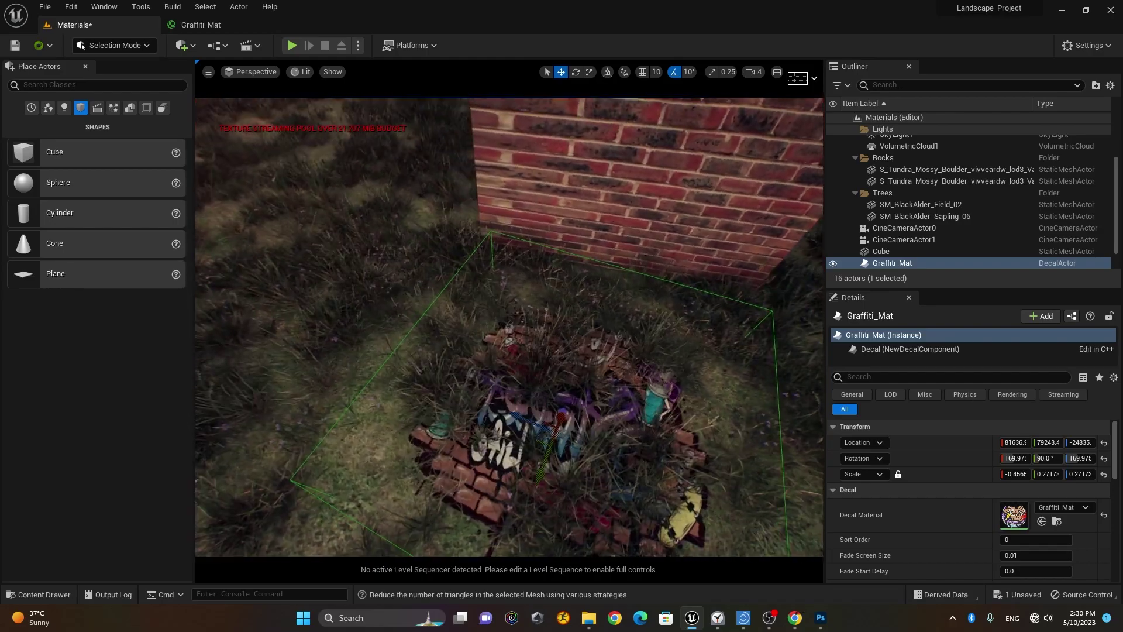
scroll(509, 326, "down", 3)
scroll(508, 326, "down", 2)
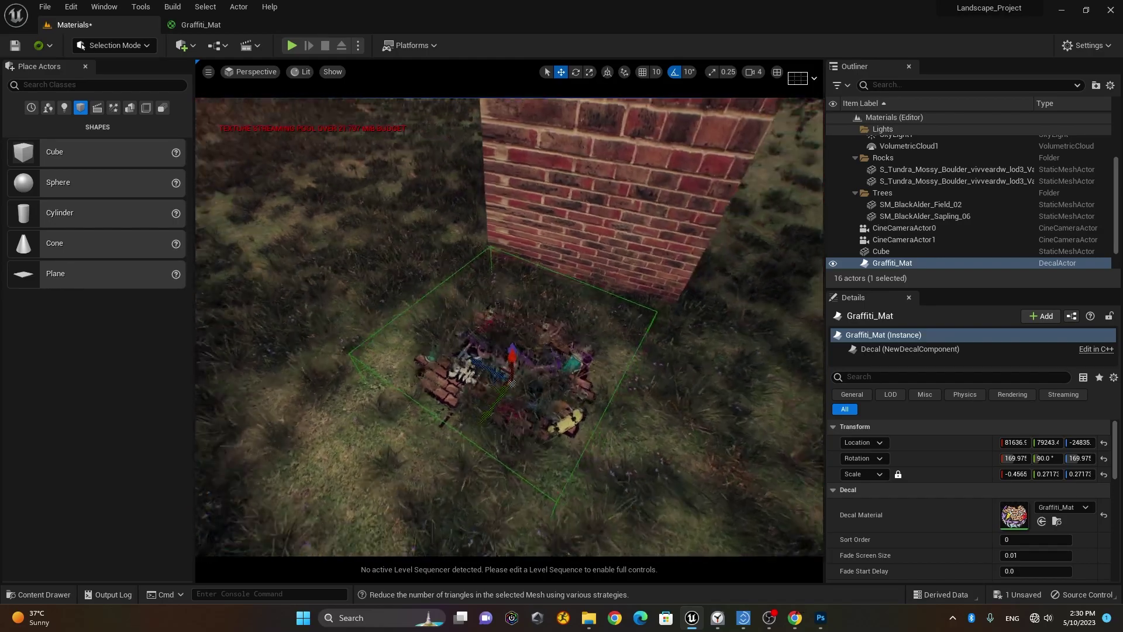
scroll(509, 326, "down", 1)
left_click_drag(440, 452, 440, 452, "alt")
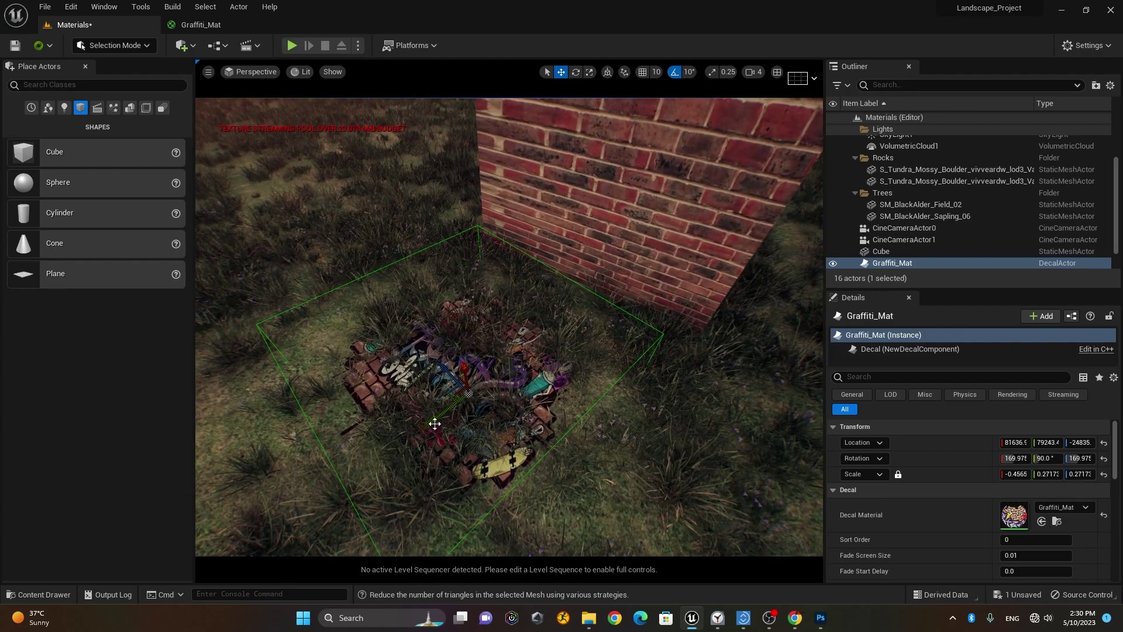
scroll(614, 348, "up", 2)
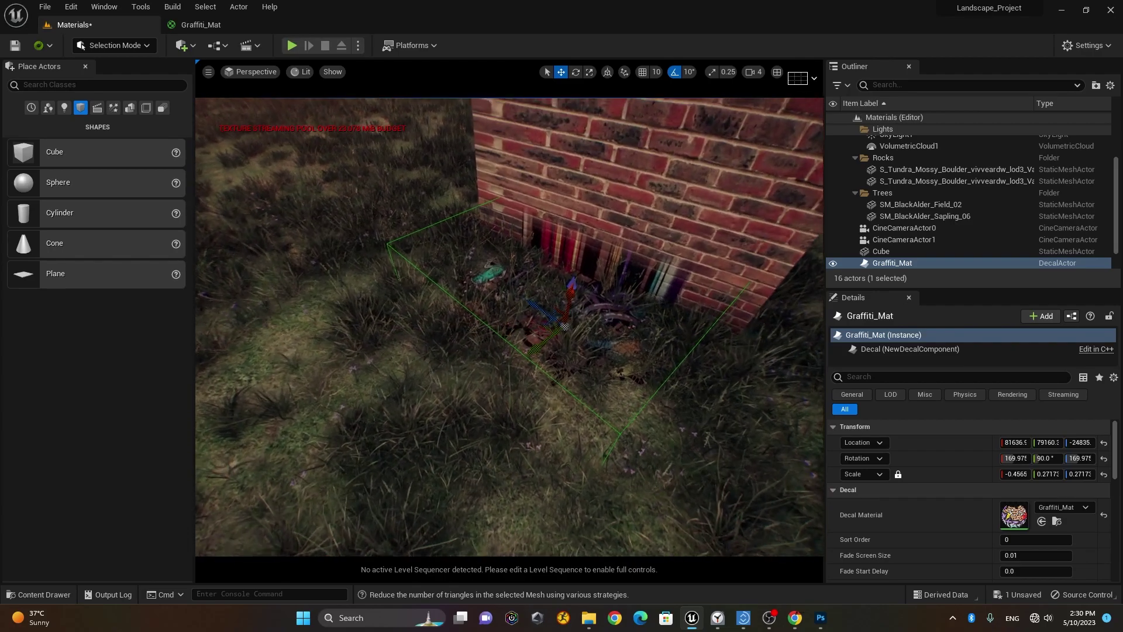
scroll(645, 258, "up", 1)
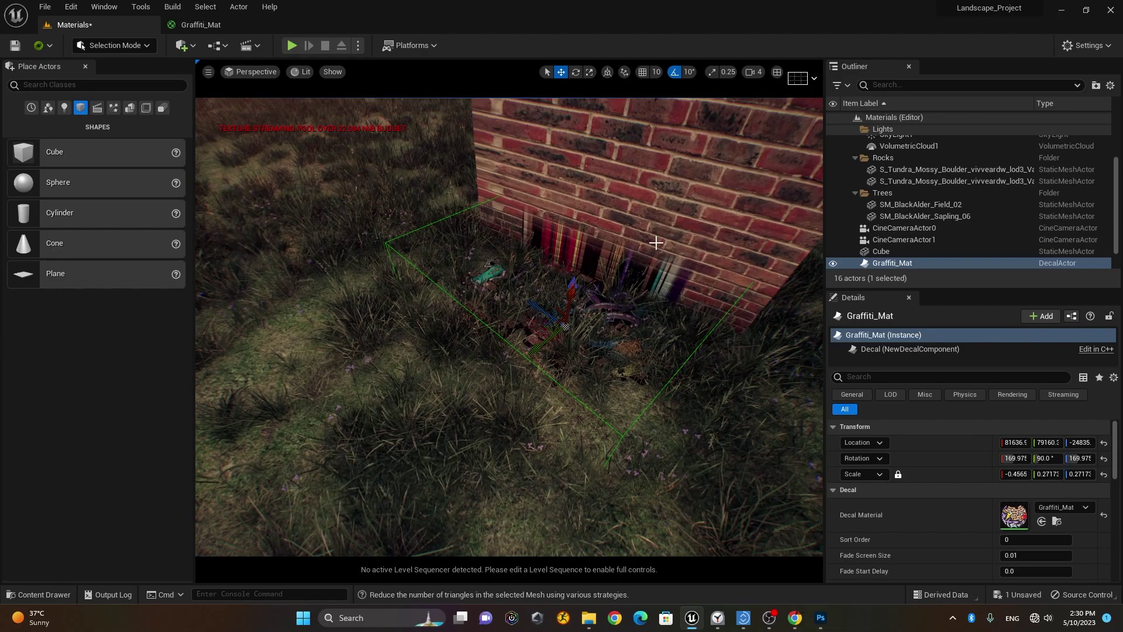
left_click_drag(708, 372, 661, 430, "alt")
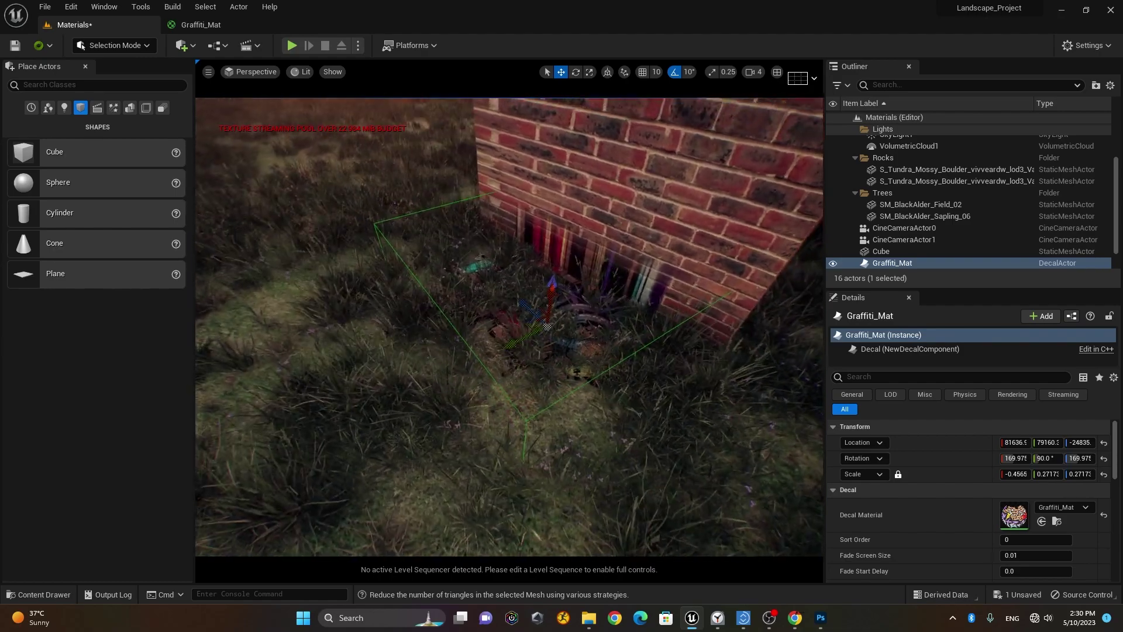
Step: Select the landscape and search its Details for decal-related properties
left_click(430, 503)
type("d")
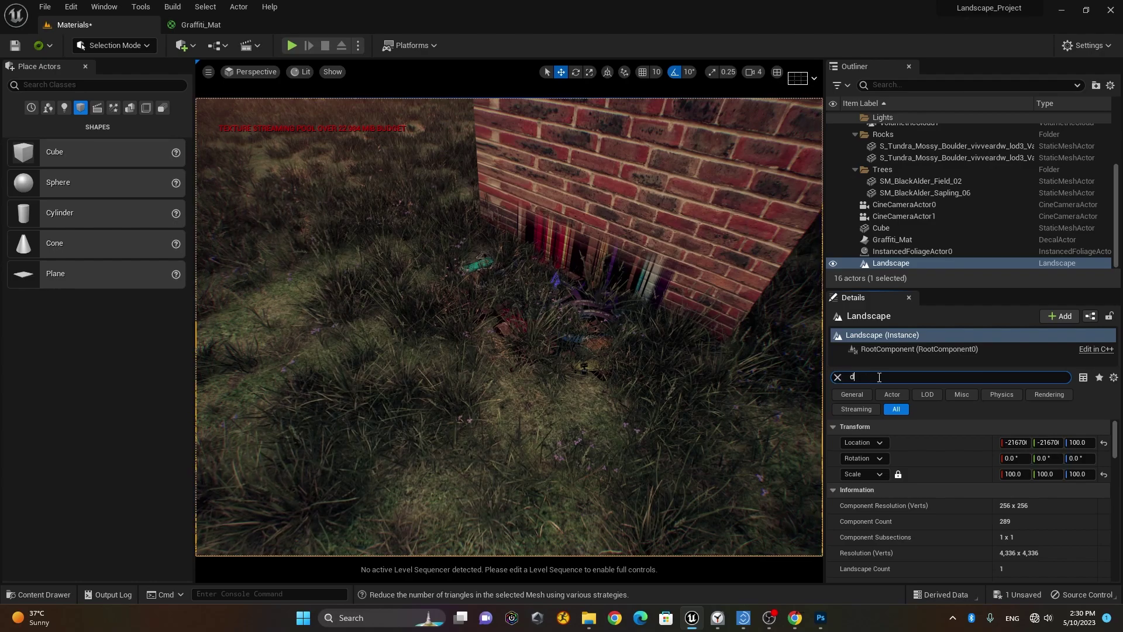
type("ec")
key("BackSpace")
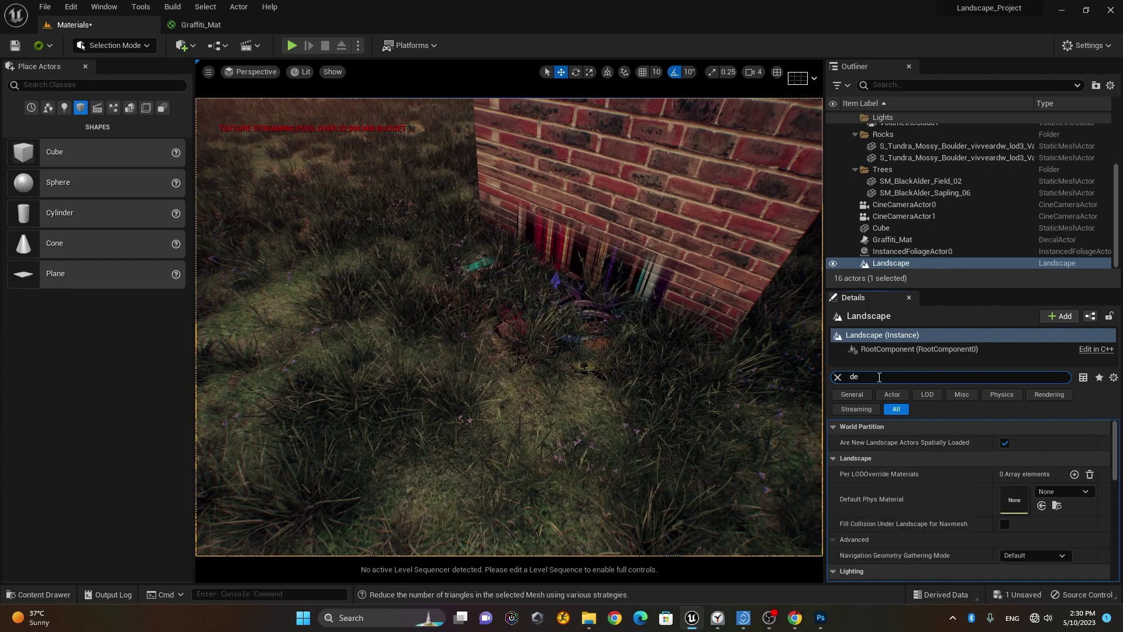
key("BackSpace")
type("re")
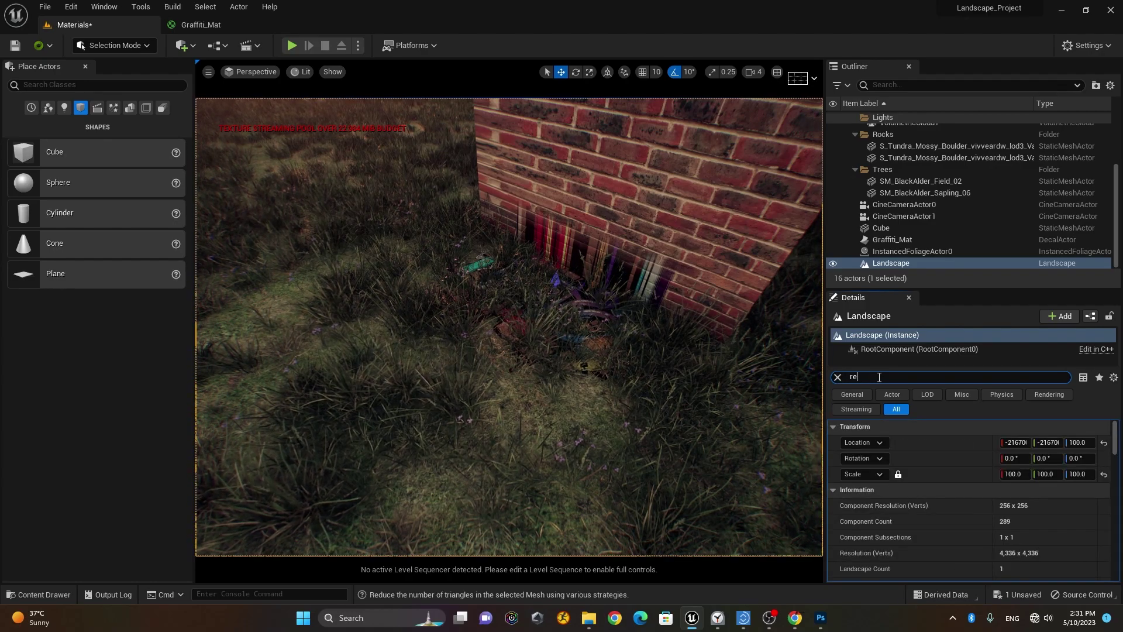
type("c")
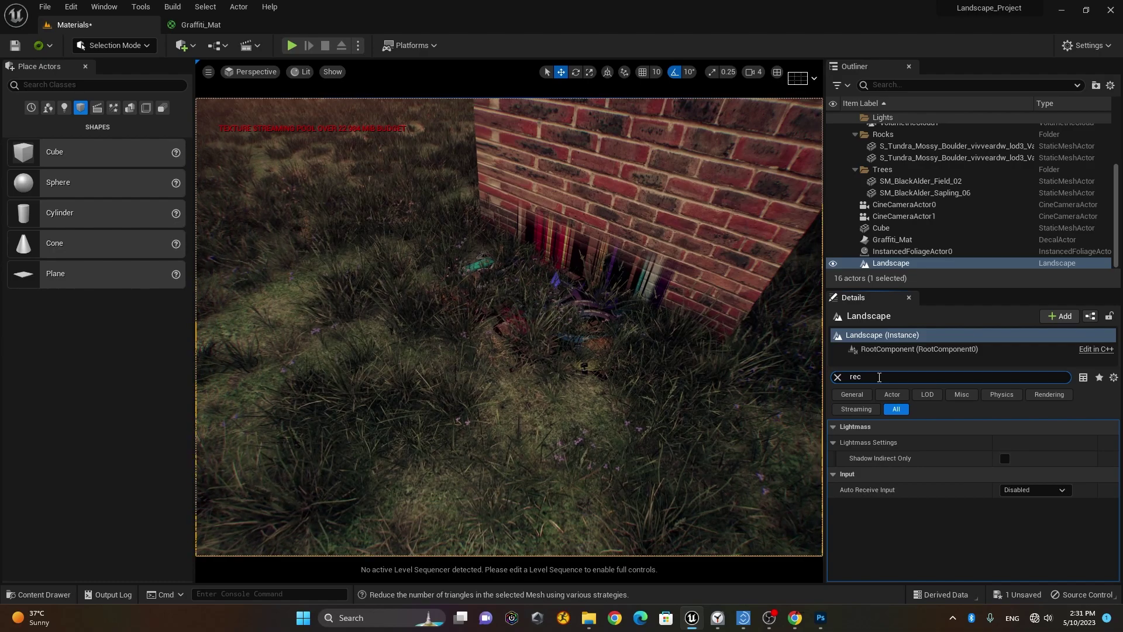
key("BackSpace")
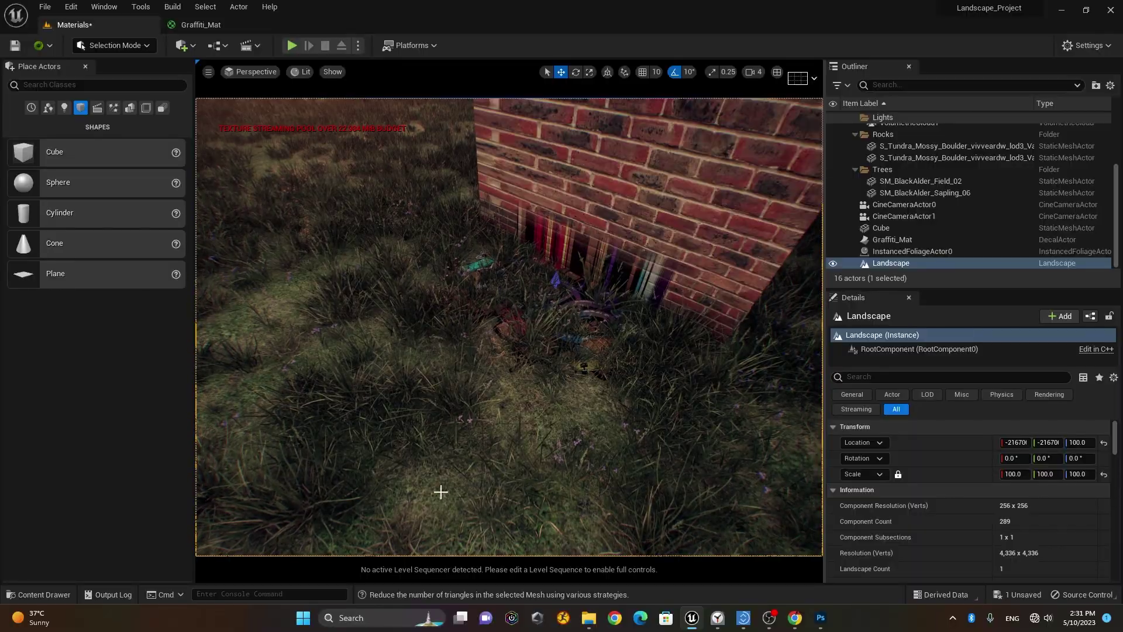
Step: Search the foliage actor's properties, then select the brick Cube to reveal Receives Decals
left_click(912, 251)
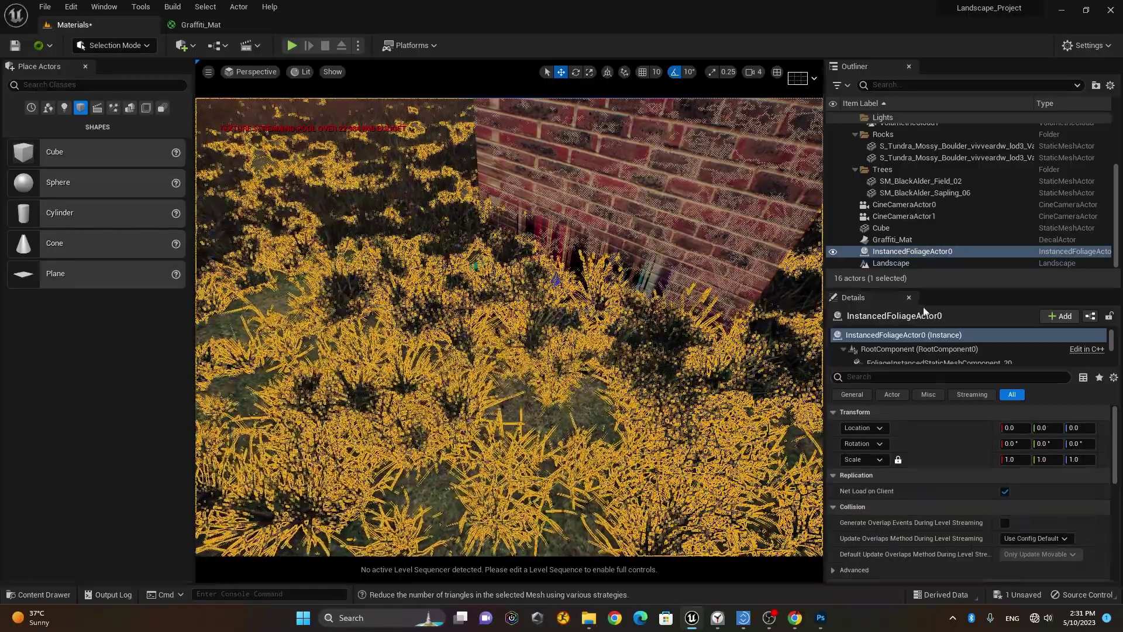
left_click(897, 377)
type("re")
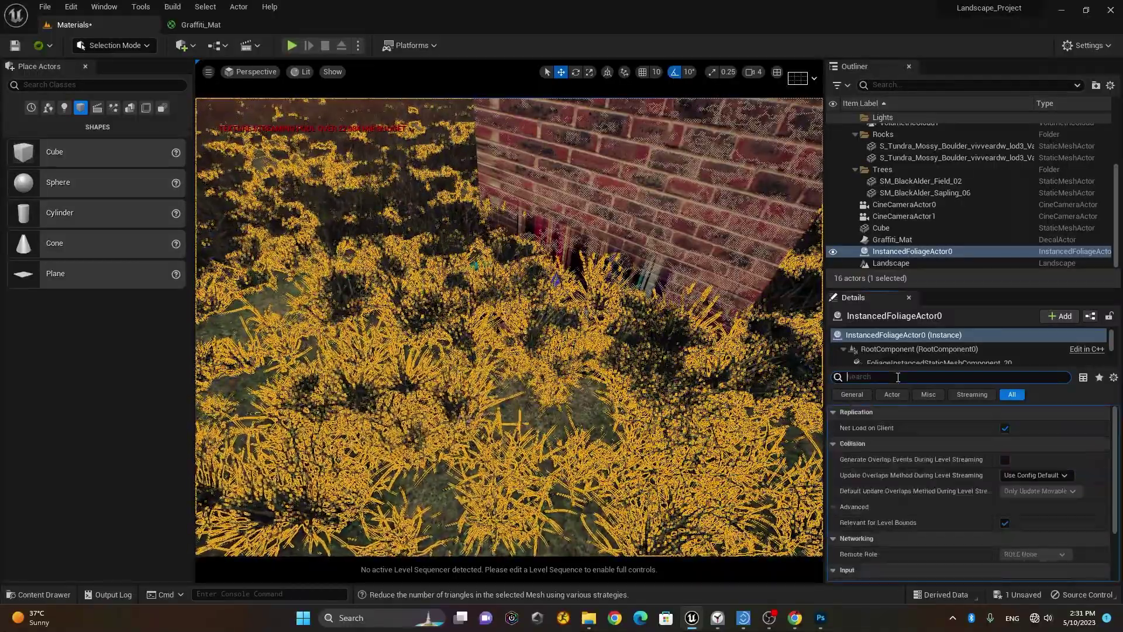
key("BackSpace")
key("BackSpace")
left_click(677, 208)
type("dec")
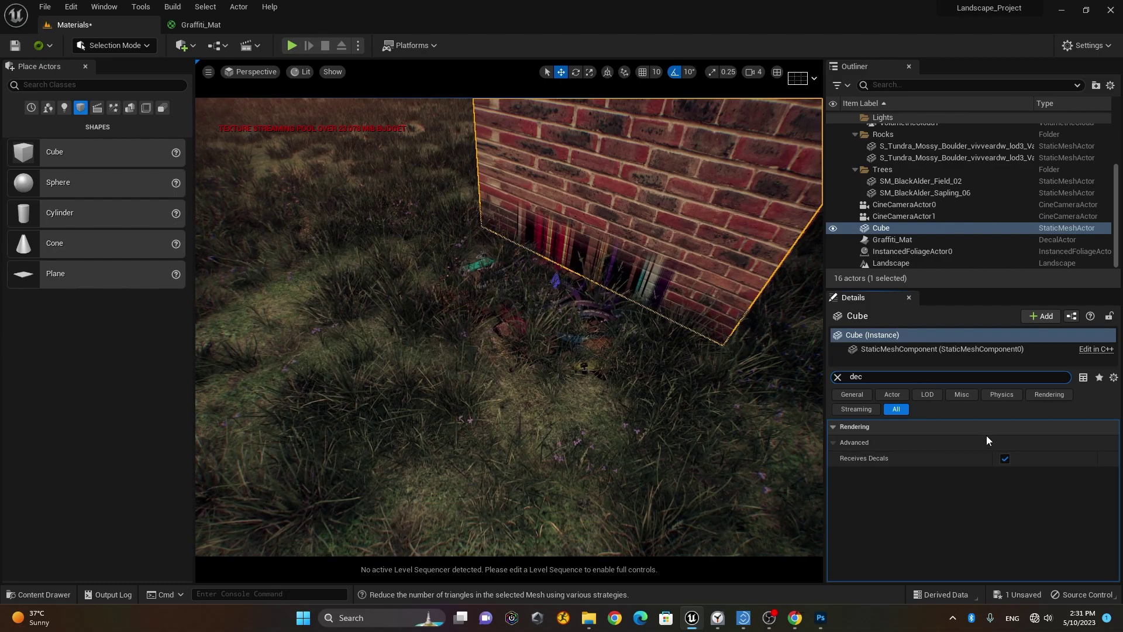
Step: Turn off the Cube's Receives Decals and inspect the wall base with the decal selected
left_click(1004, 458)
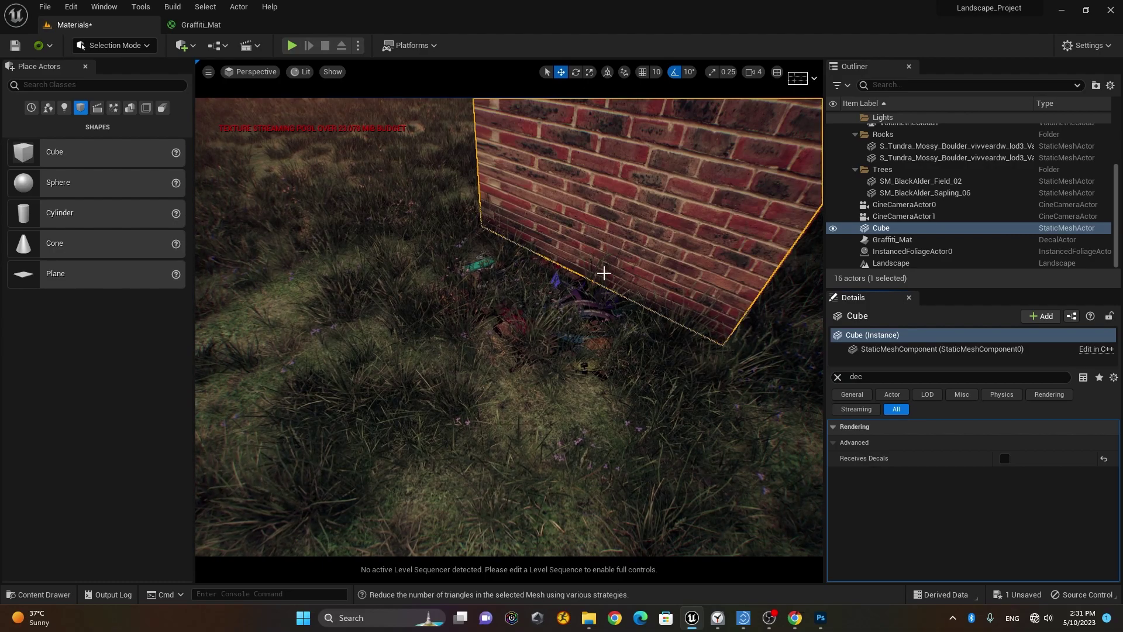
mouse_move(603, 273)
right_mouse_down()
mouse_move(577, 319)
mouse_move(548, 327)
right_mouse_up()
left_click(544, 316)
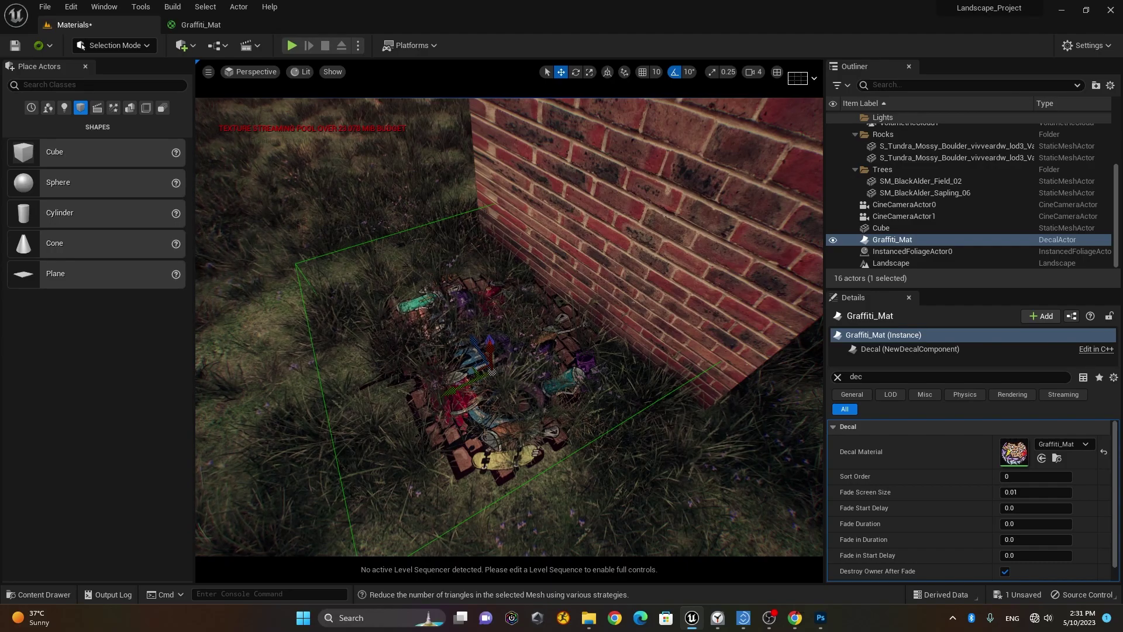
right_click_drag(630, 298, 631, 298)
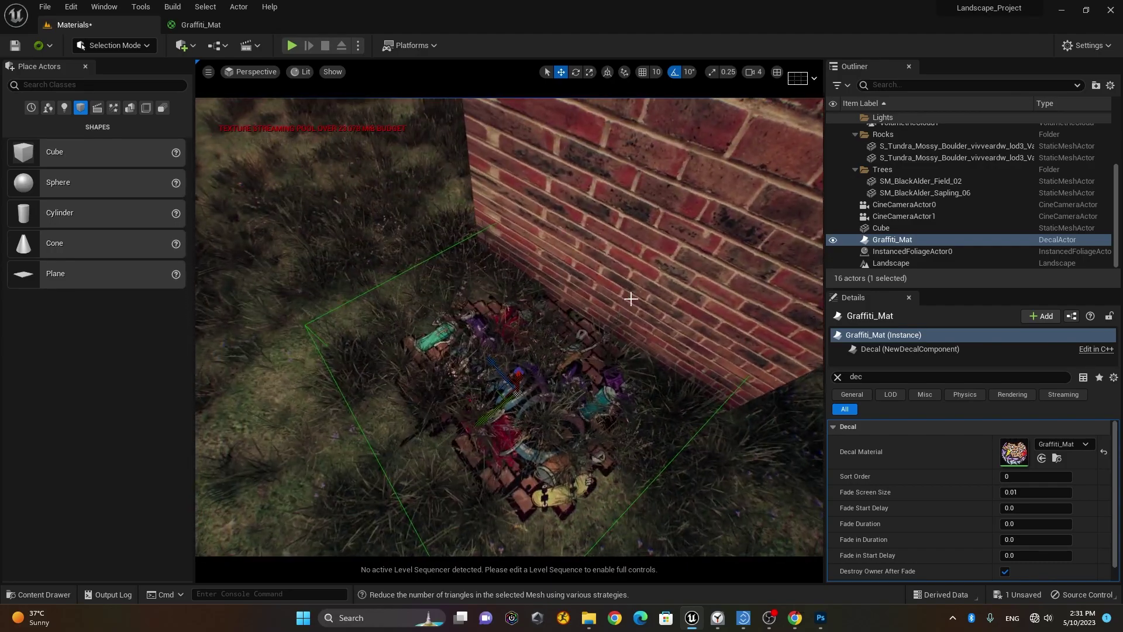
mouse_move(650, 291)
right_mouse_down()
mouse_move(601, 279)
mouse_move(650, 282)
right_mouse_up()
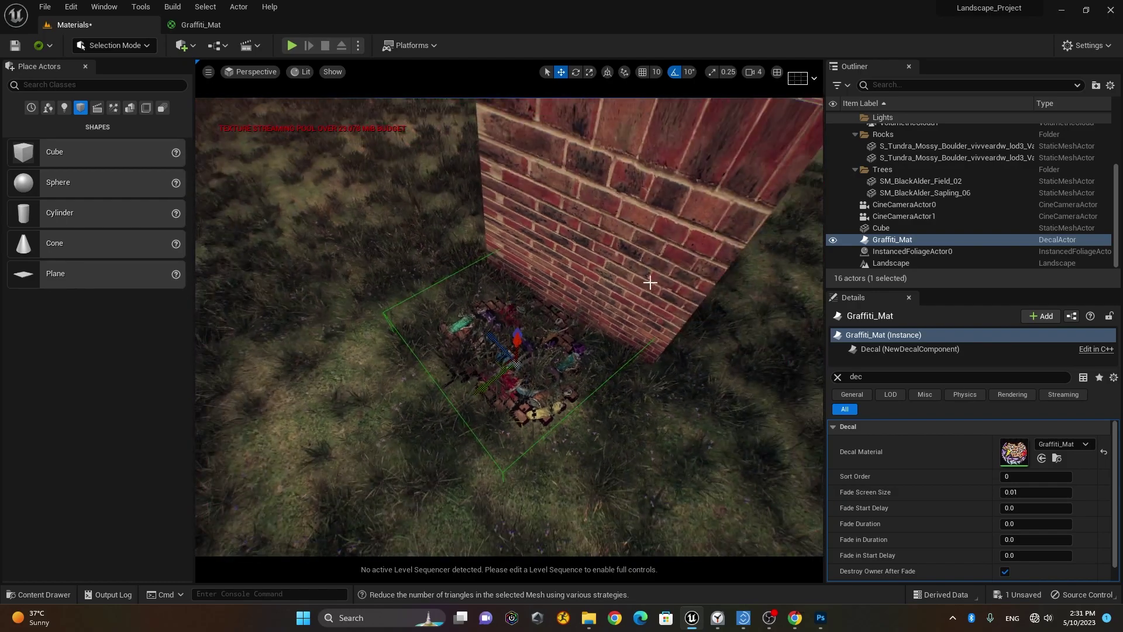
mouse_move(628, 322)
right_mouse_down()
mouse_move(577, 308)
mouse_move(627, 334)
right_mouse_up()
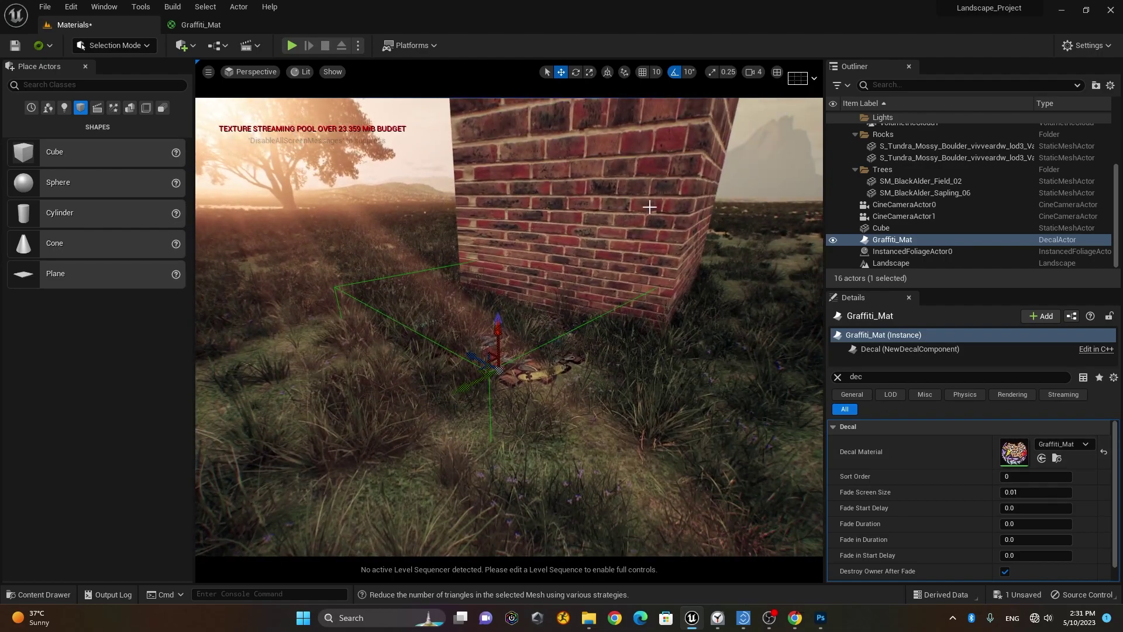
Step: Re-enable Receives Decals on the brick Cube and select the Graffiti_Mat decal
left_click(627, 165)
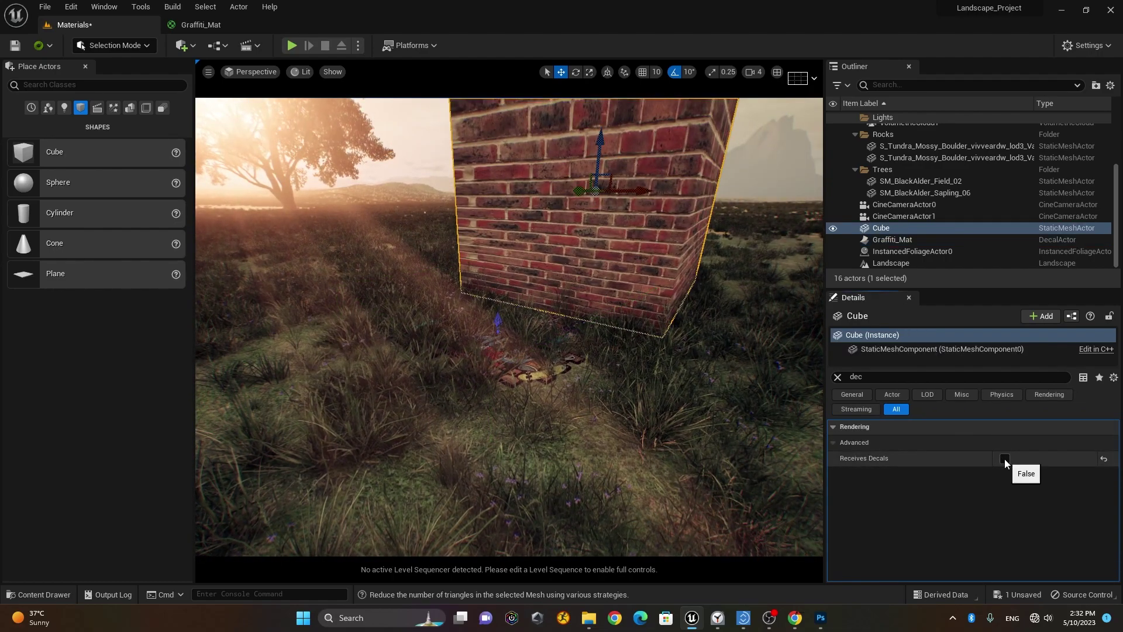
left_click(1003, 458)
left_click(891, 252)
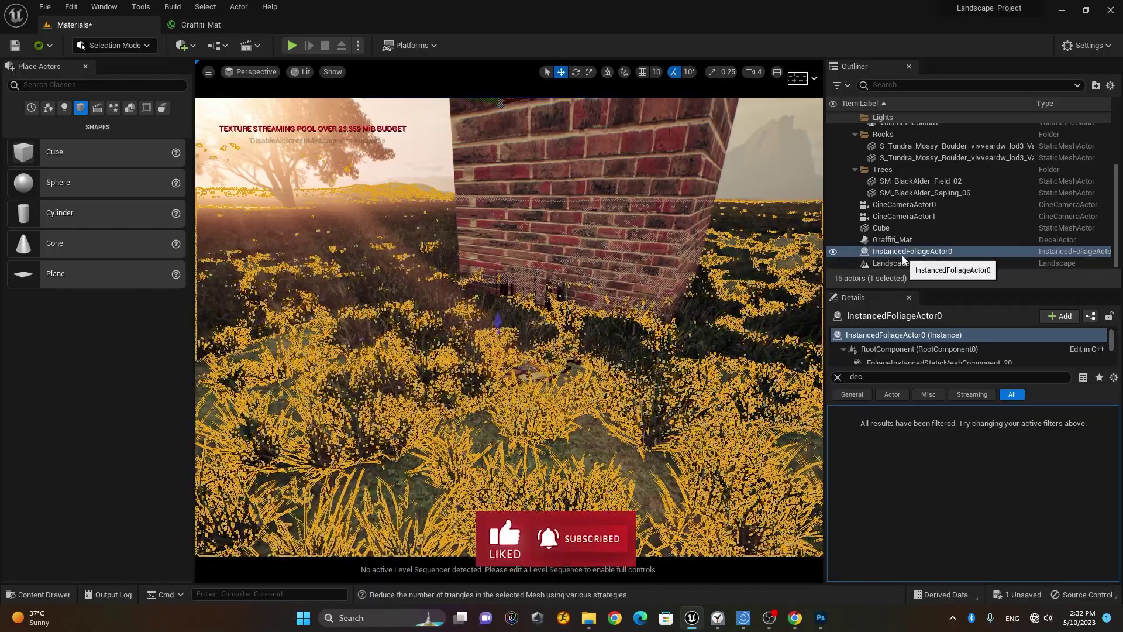
left_click(899, 241)
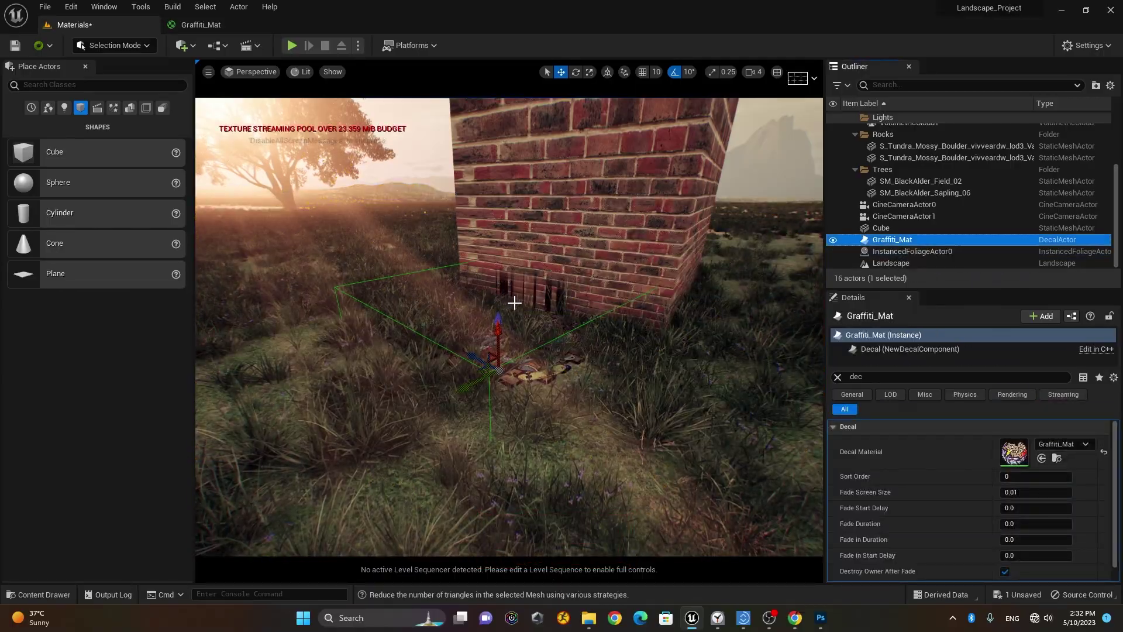
Step: Tilt the graffiti decal 90° to face the wall and raise it up the brick face
key("e")
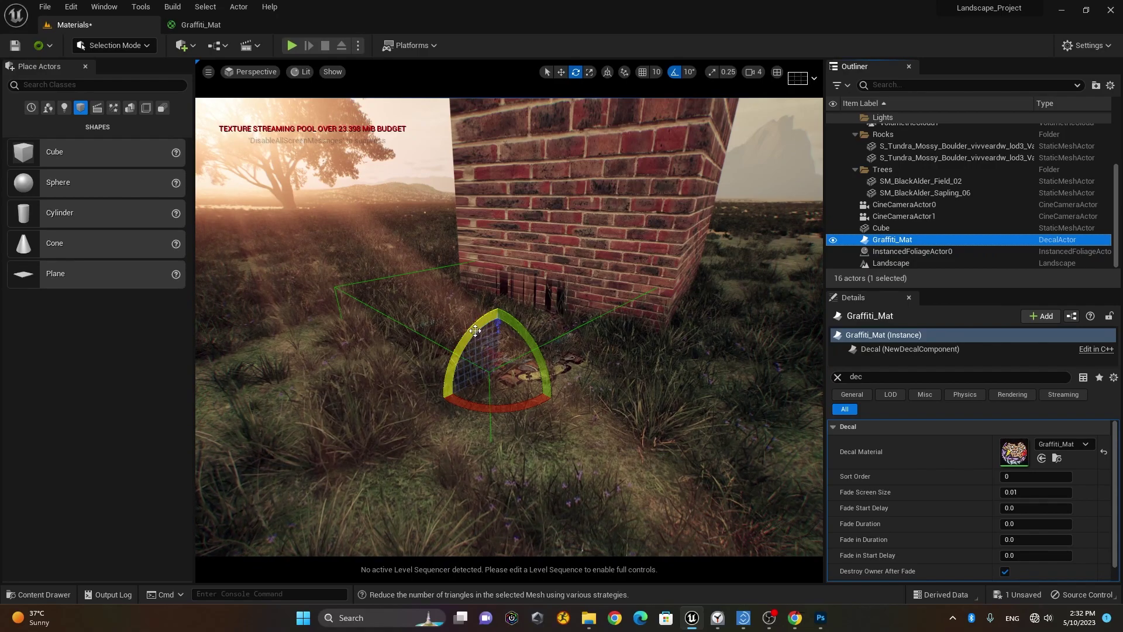
left_click_drag(475, 331, 478, 316)
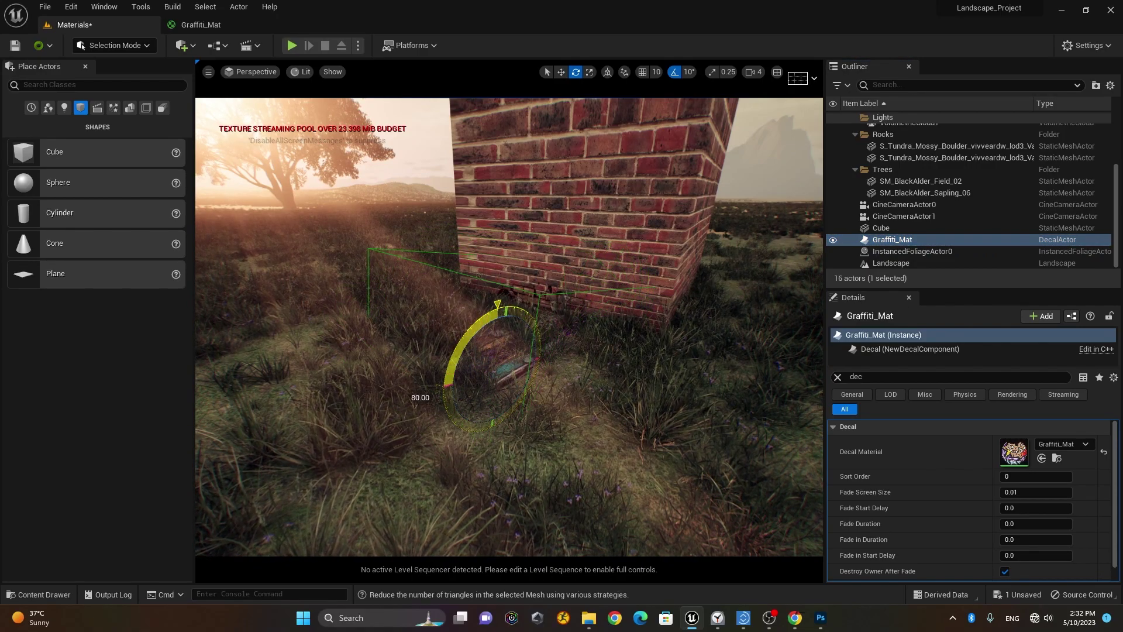
key("w")
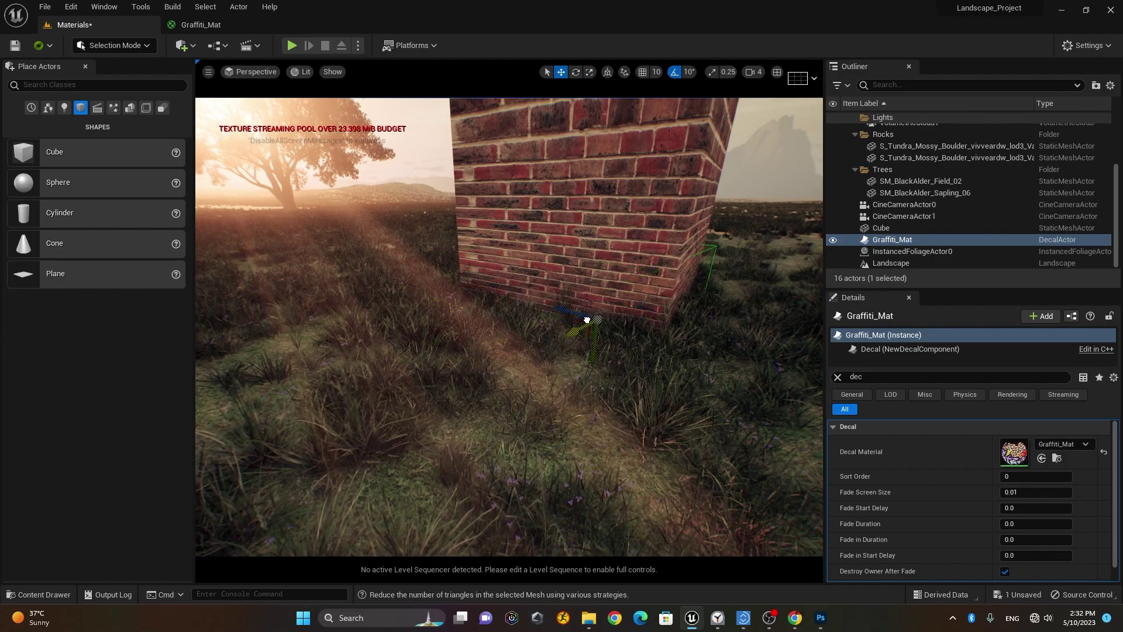
left_click_drag(569, 361, 576, 213)
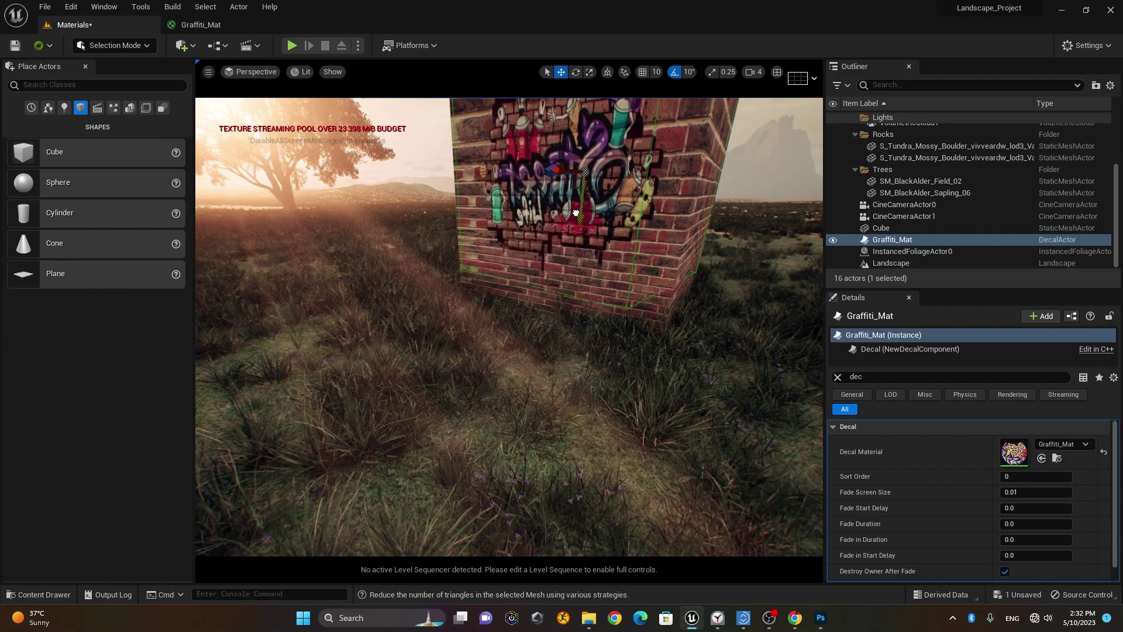
Step: Rotate the decal's yaw 180° so 'Street Life' reads upright on the brick wall
left_click_drag(509, 328, 409, 328, "alt")
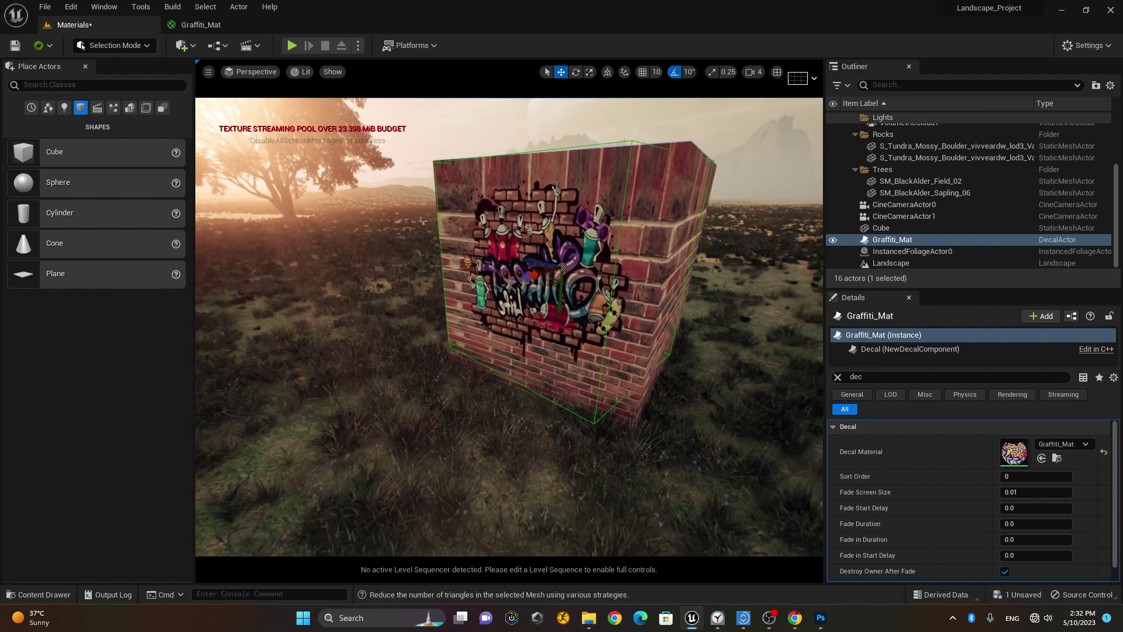
mouse_move(527, 266)
left_mouse_down("alt")
mouse_move(561, 252)
mouse_move(545, 247)
left_mouse_up("alt")
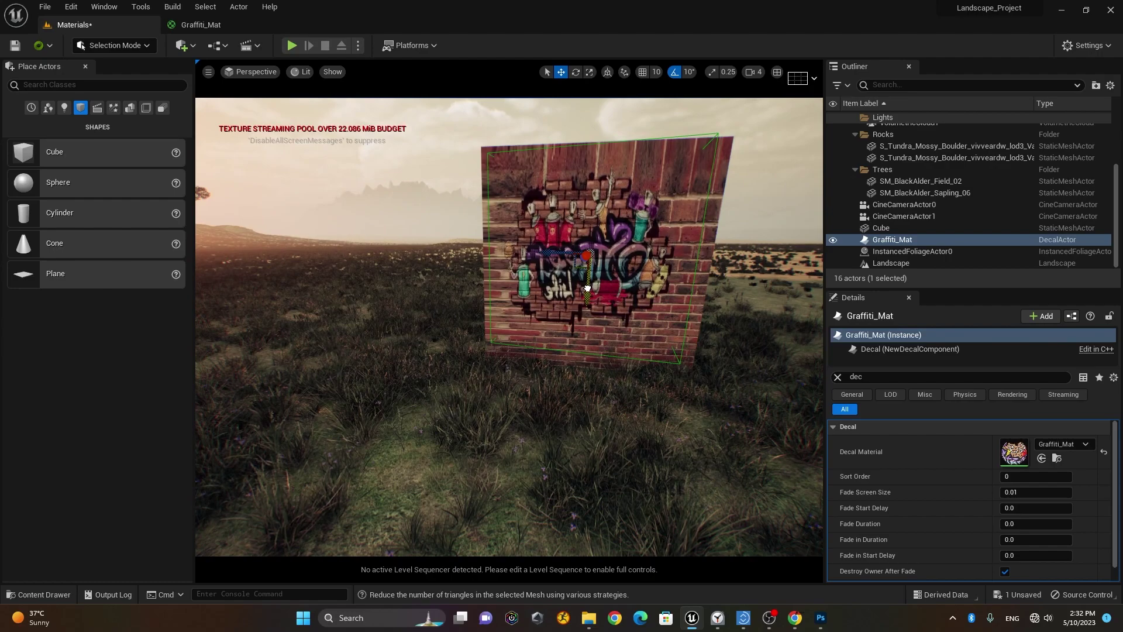
left_click_drag(586, 282, 562, 281, "alt")
scroll(508, 326, "up", 5)
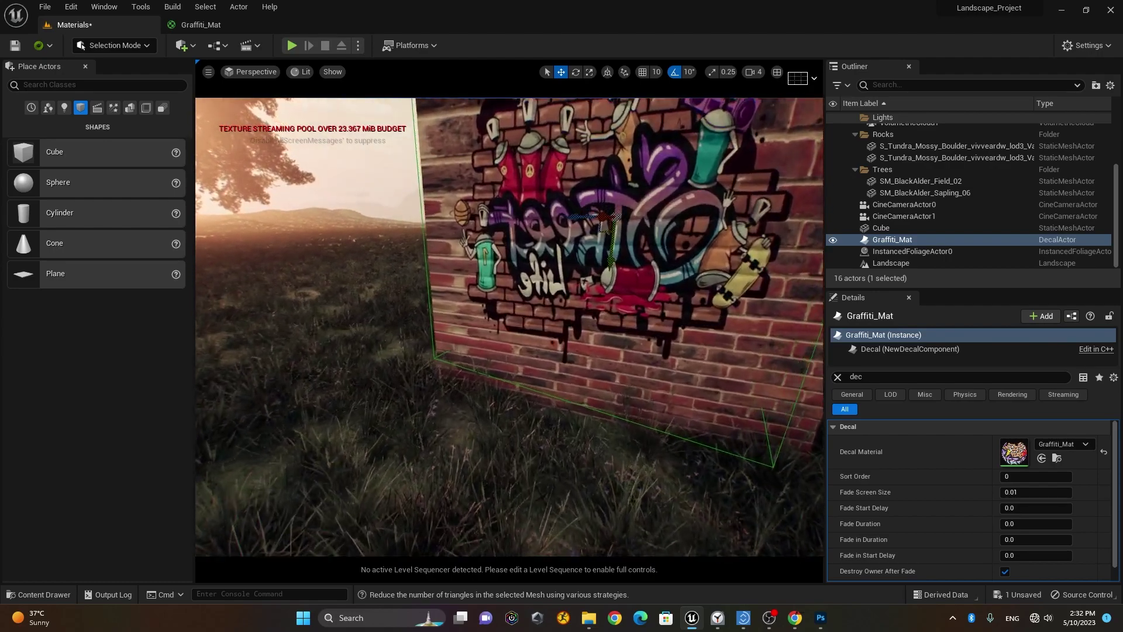
left_click_drag(591, 275, 624, 273, "alt")
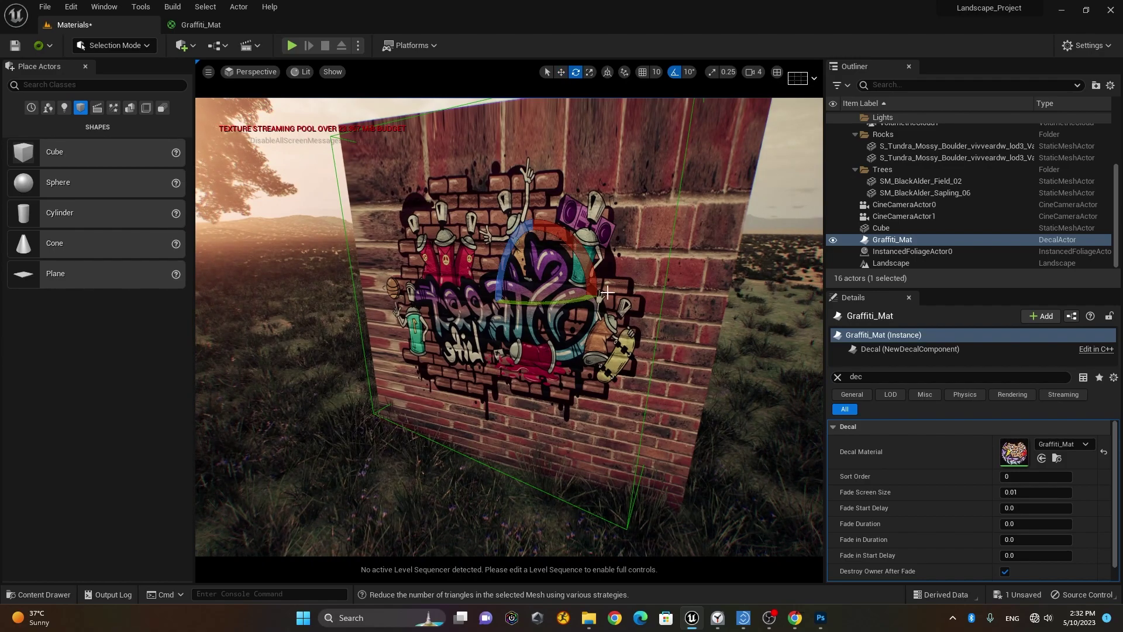
mouse_move(544, 306)
left_mouse_down()
mouse_move(592, 287)
mouse_move(541, 280)
mouse_move(553, 280)
left_mouse_up()
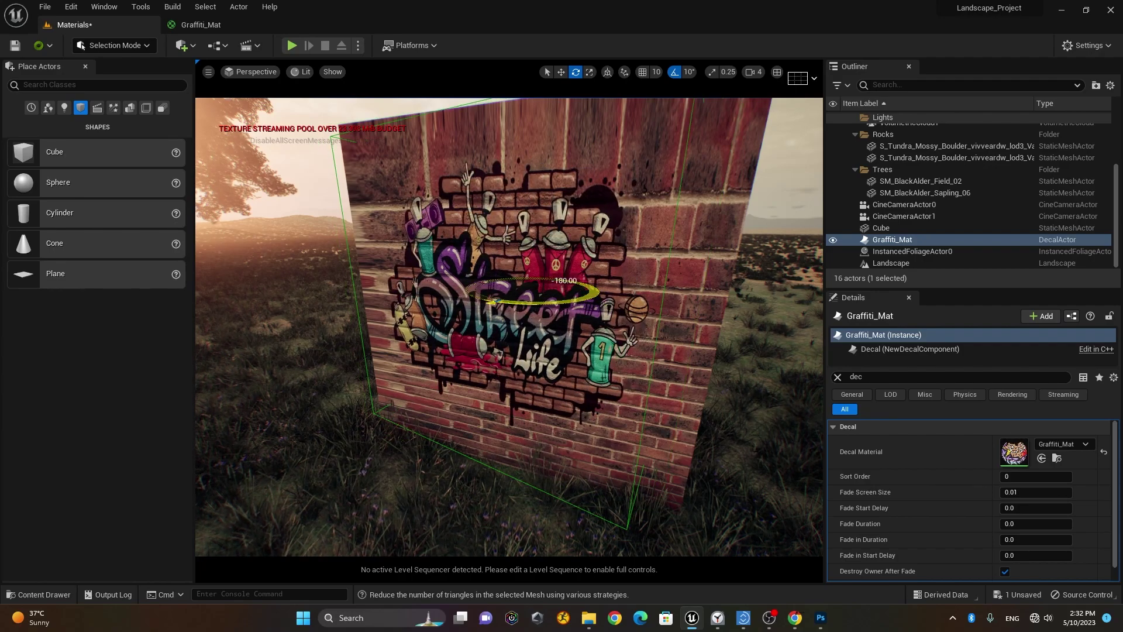
right_click_drag(518, 355, 518, 355)
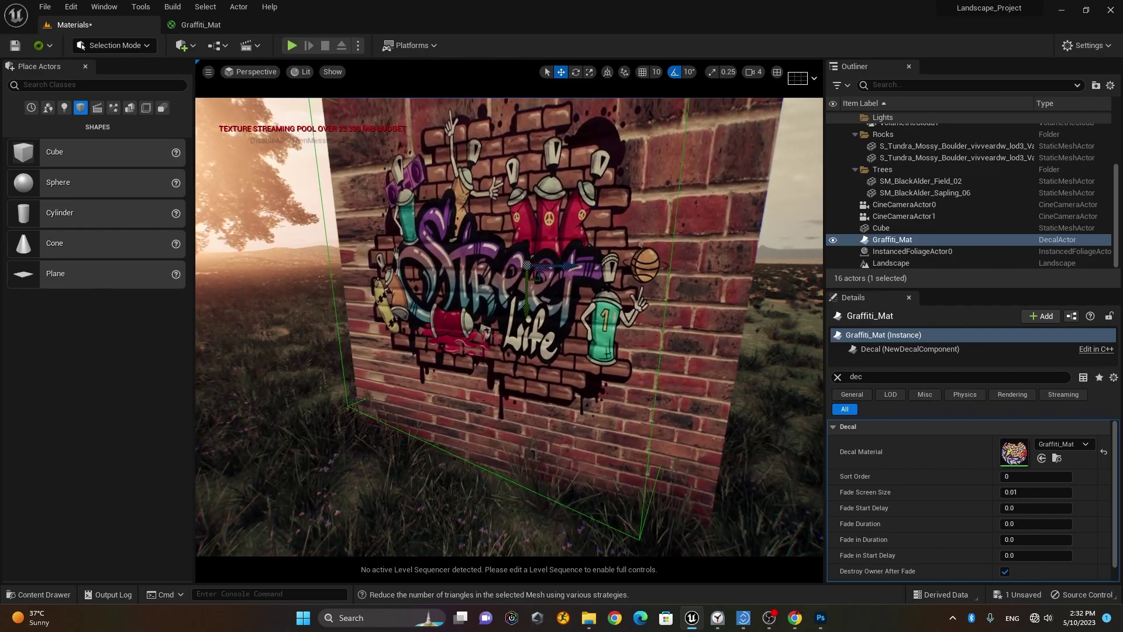